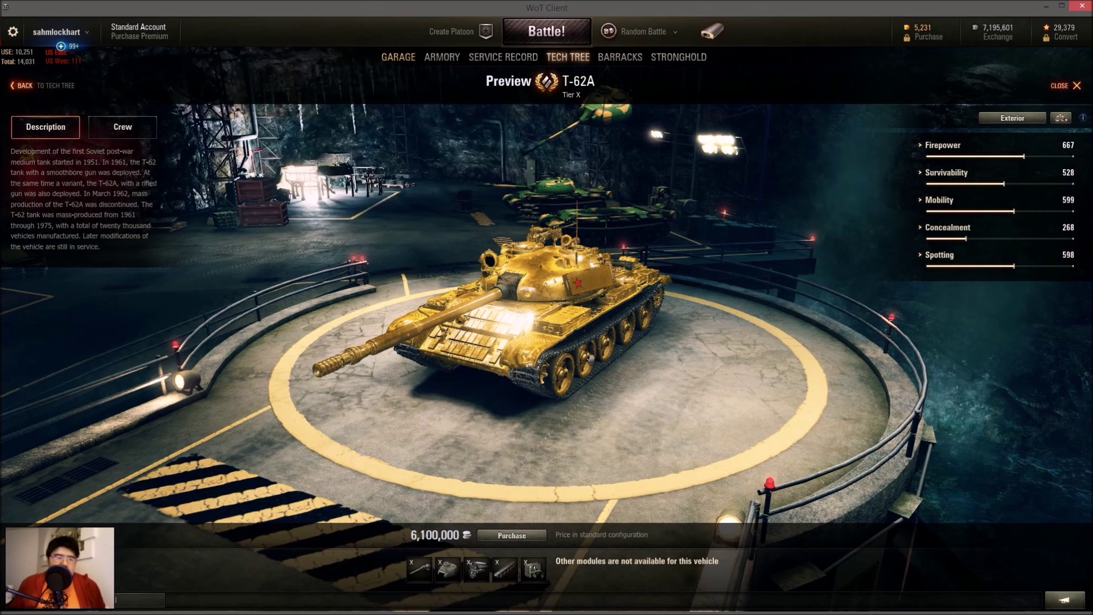
# - Leave the gold T-62A preview and switch to Firefox's 7-Zip download page
pyautogui.hotkey('alt', 'Tab')
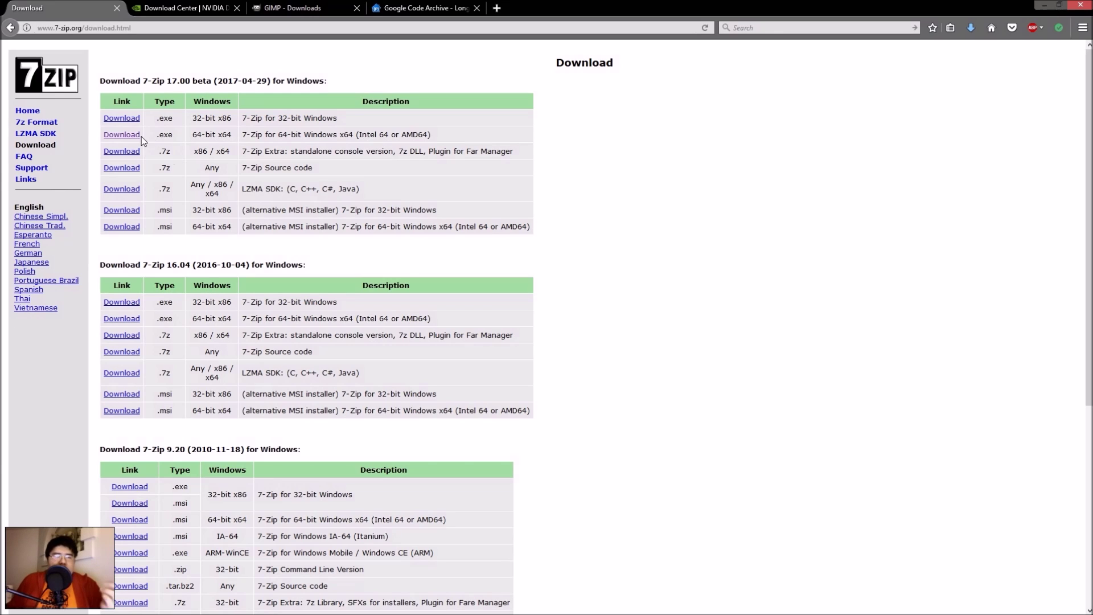
# - Check the NVIDIA Download Center and GIMP downloads tabs, ending on the gimp-dds Google Code Archive page
pyautogui.click(167, 7)
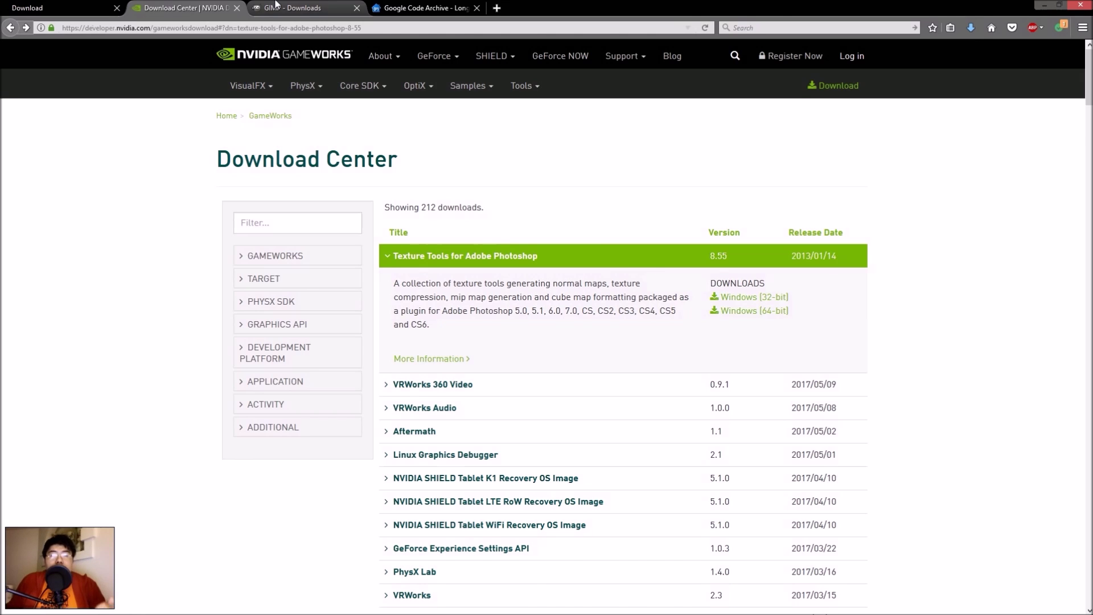
pyautogui.click(275, 7)
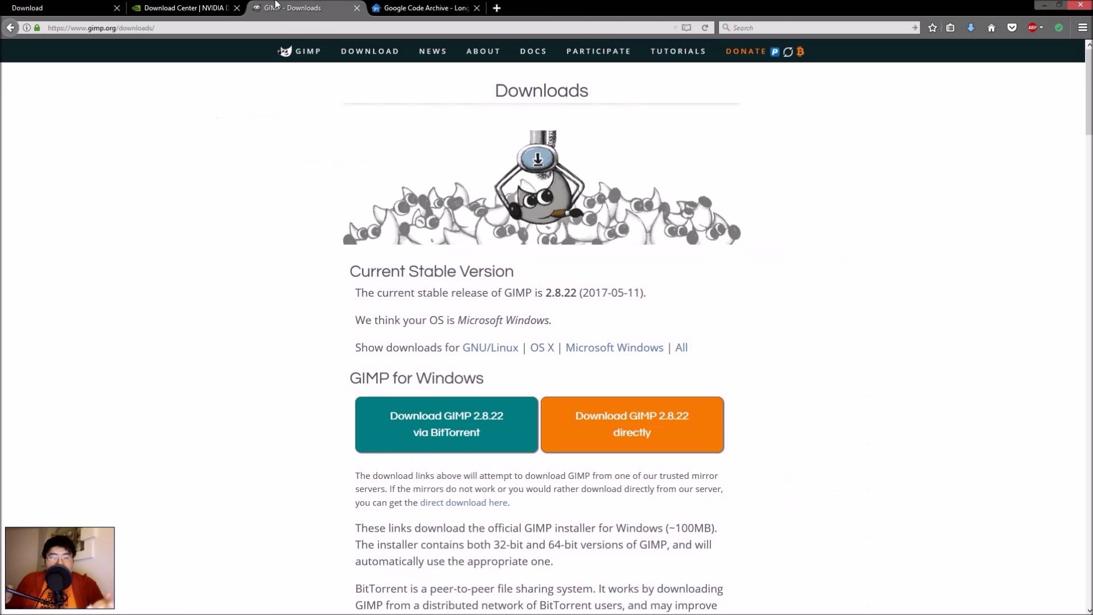
pyautogui.click(195, 5)
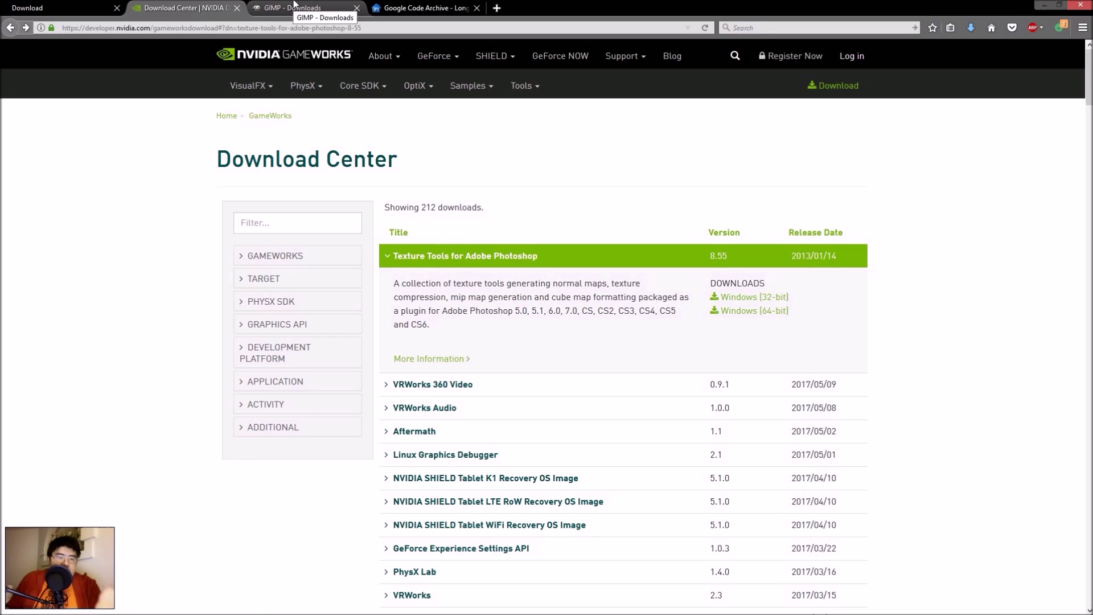
pyautogui.click(310, 9)
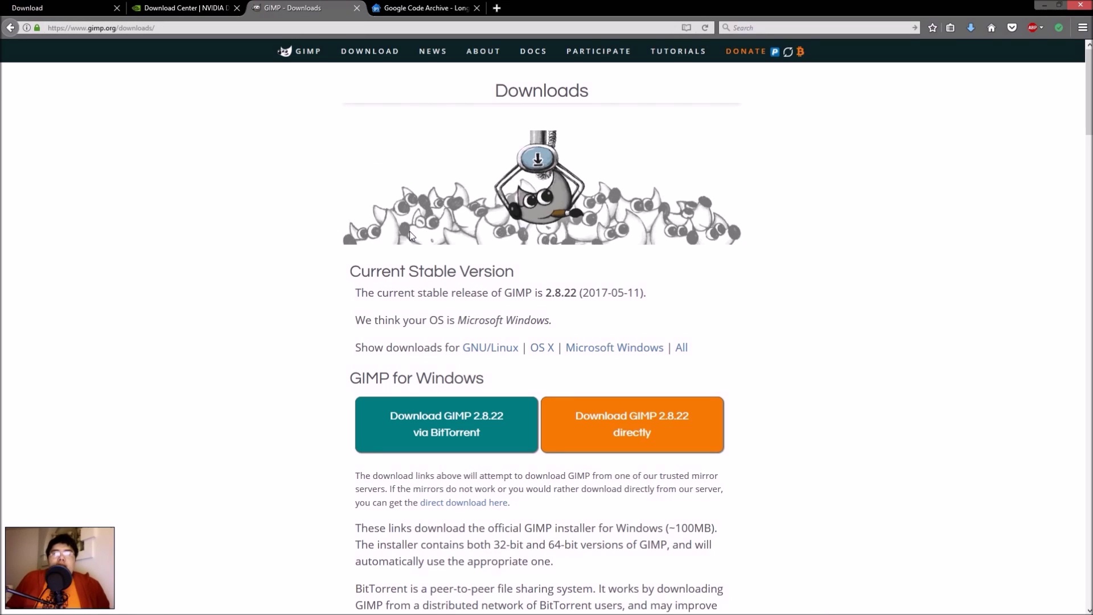
pyautogui.click(408, 9)
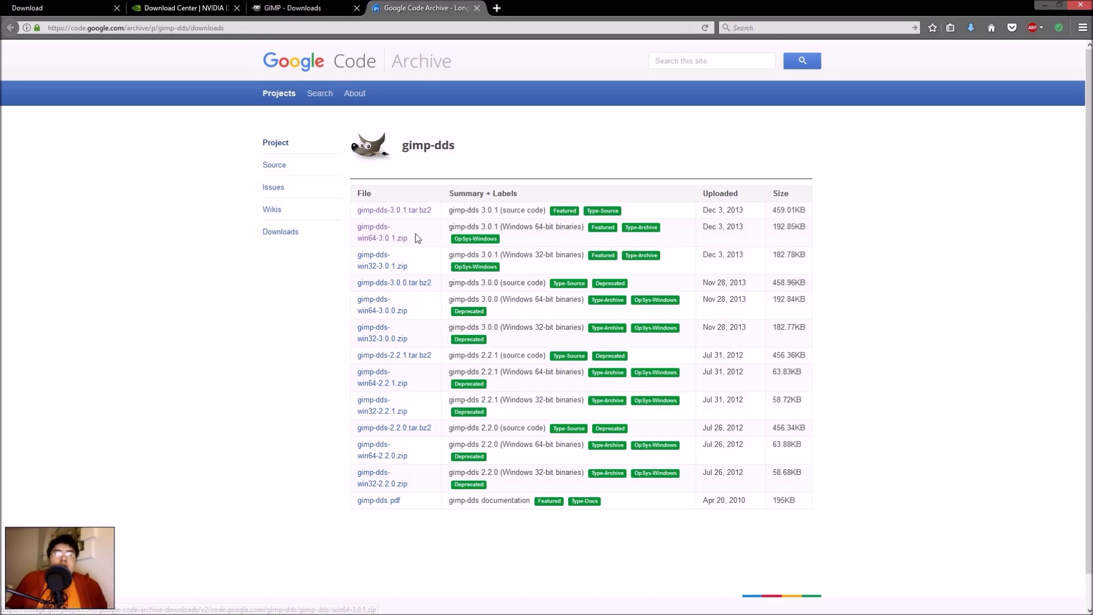
# - Extract gimp-dds-win64-3.0.1 with 7-Zip Extract Here and open the extracted readme in Notepad
pyautogui.hotkey('alt', 'Tab')
pyautogui.hotkey('alt', 'Tab')
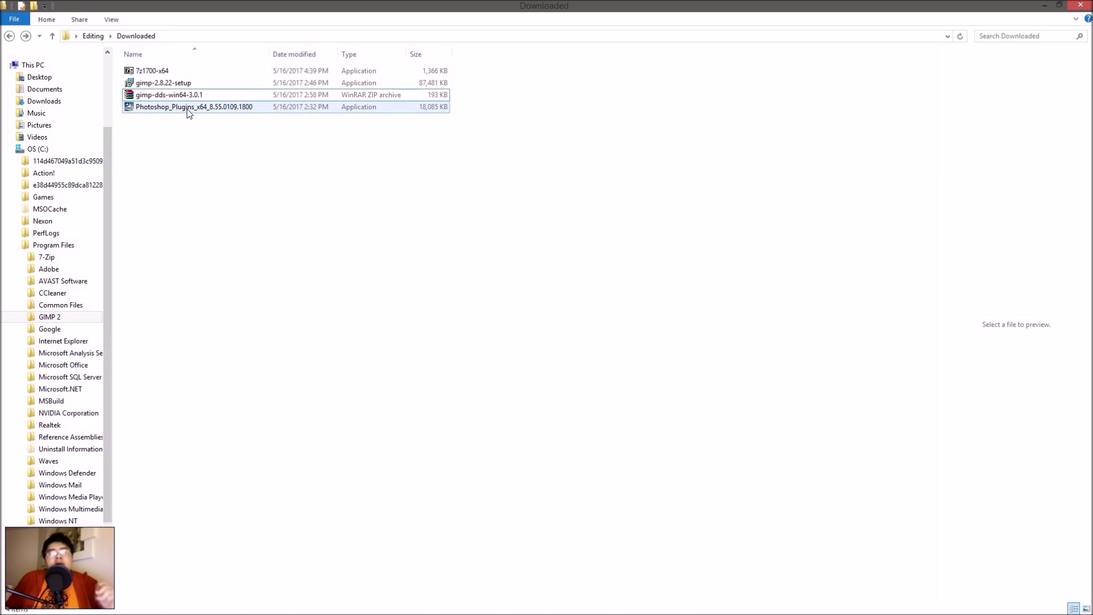
pyautogui.click(177, 97)
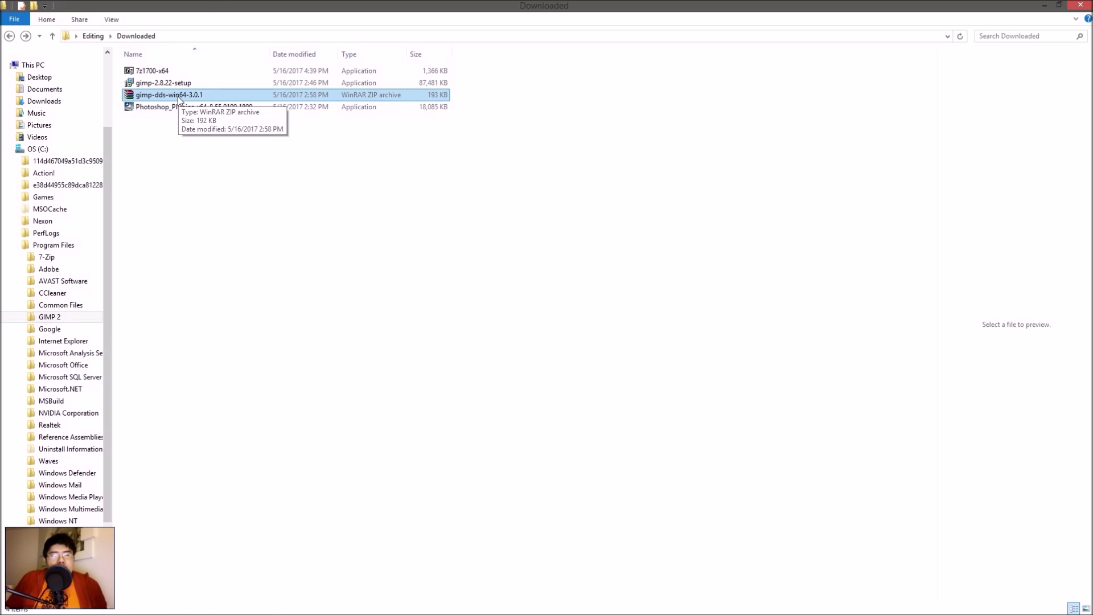
pyautogui.rightClick(178, 97)
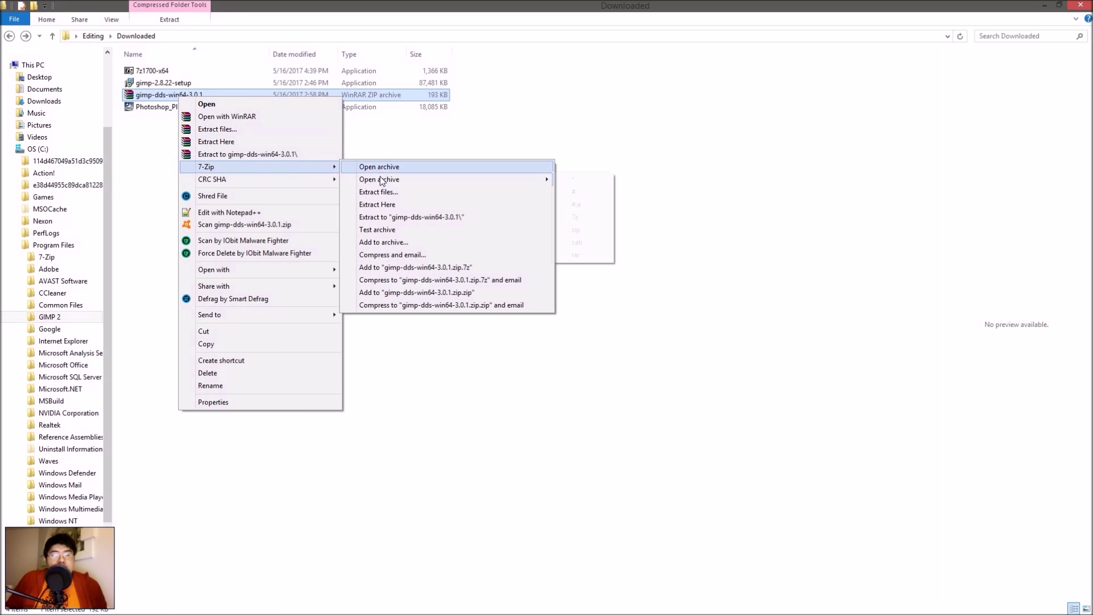
pyautogui.click(248, 142)
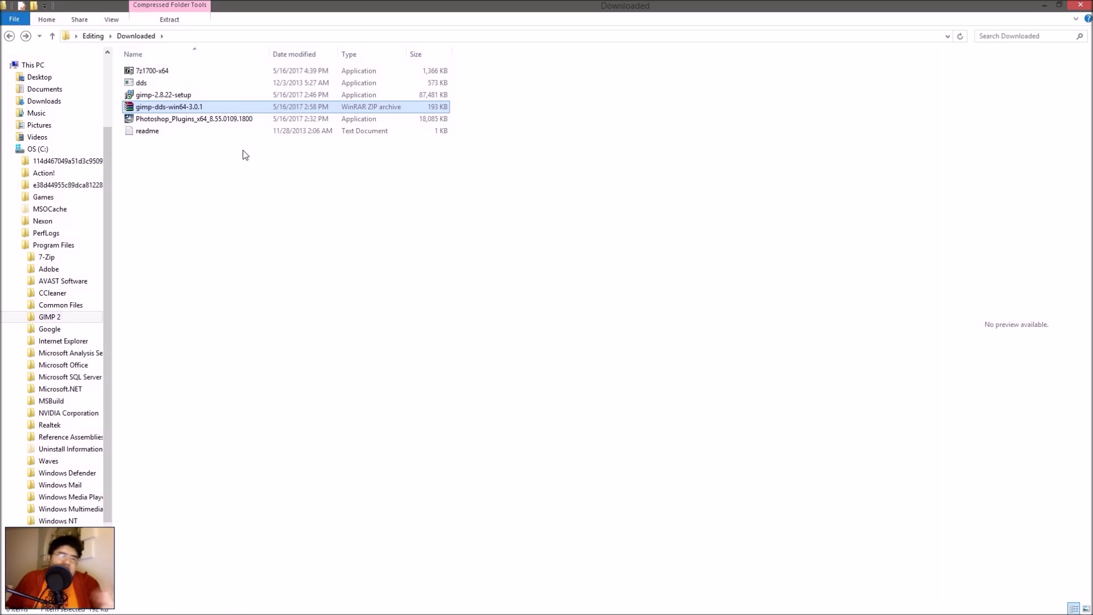
pyautogui.click(152, 83)
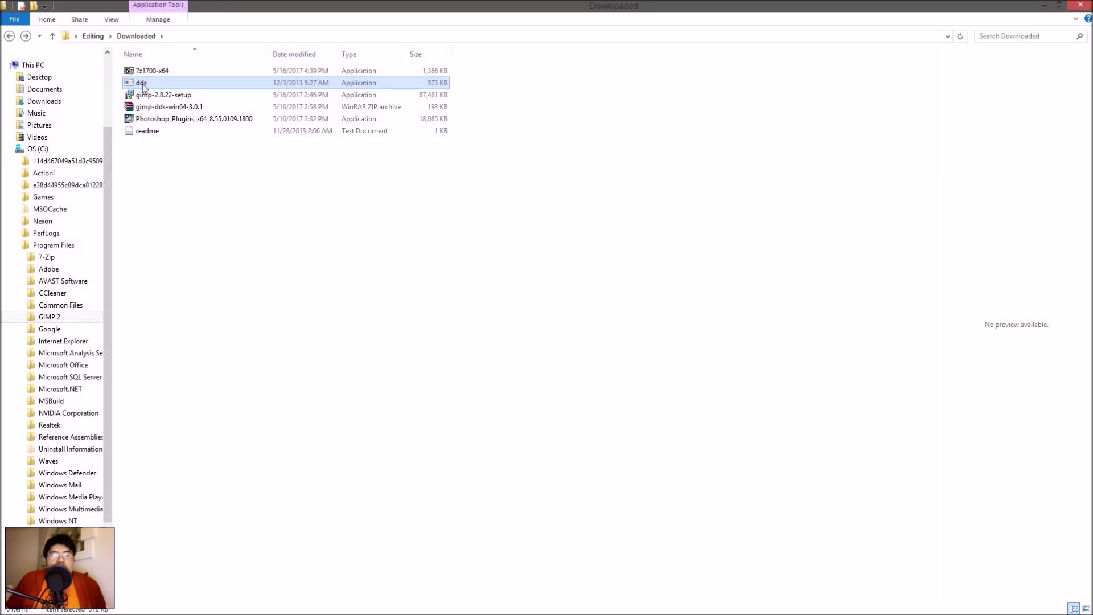
pyautogui.doubleClick(147, 131)
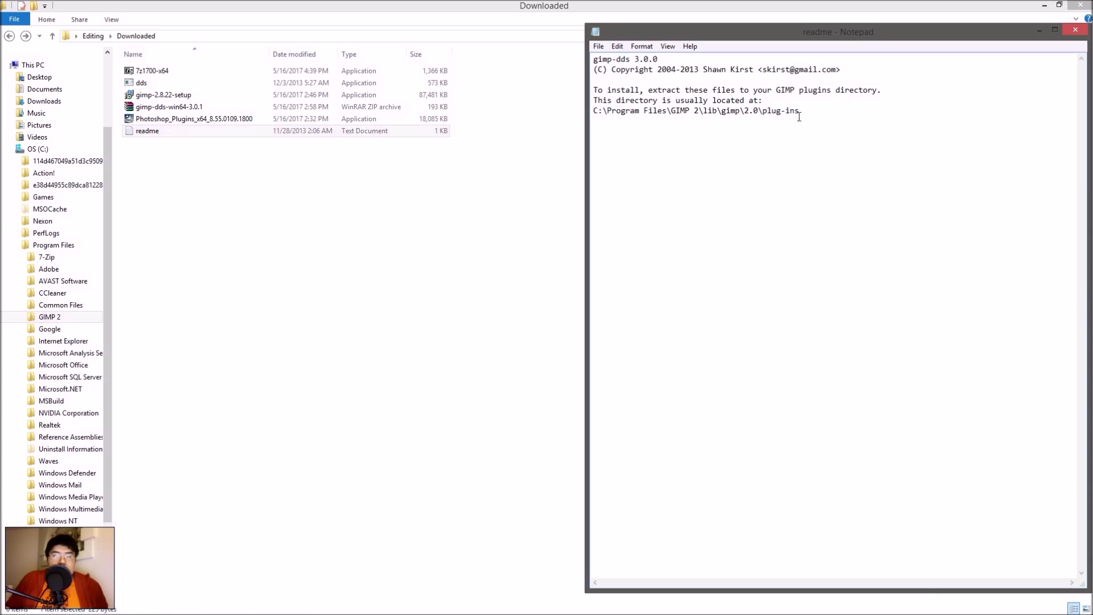
# - Expand GIMP 2 > lib > gimp > 2.0 in the folder tree and open plug-ins for the dds plug-in
pyautogui.click(25, 319)
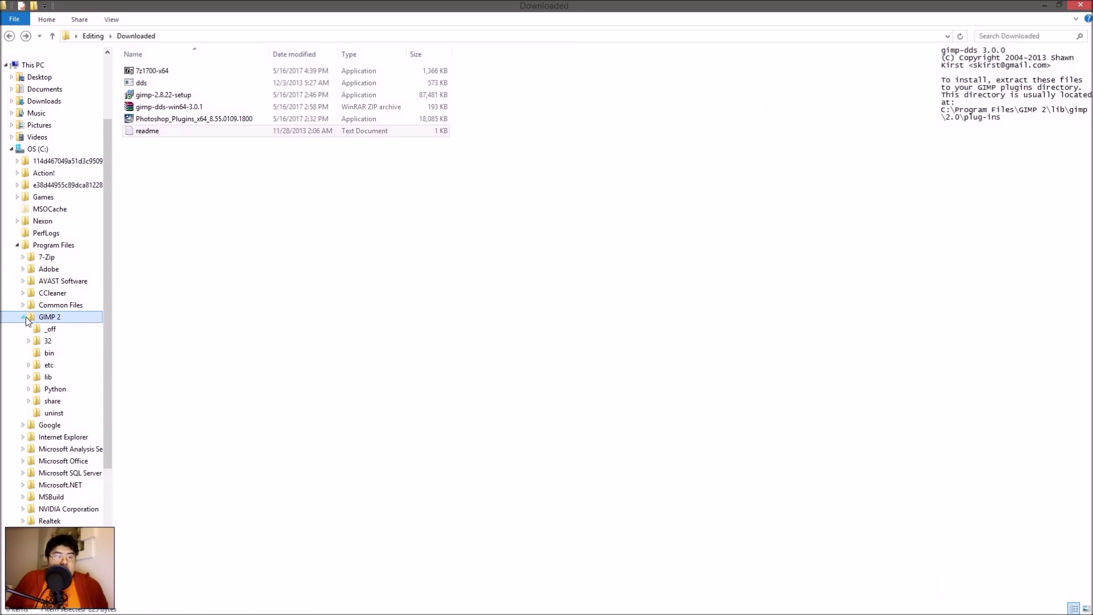
pyautogui.click(28, 377)
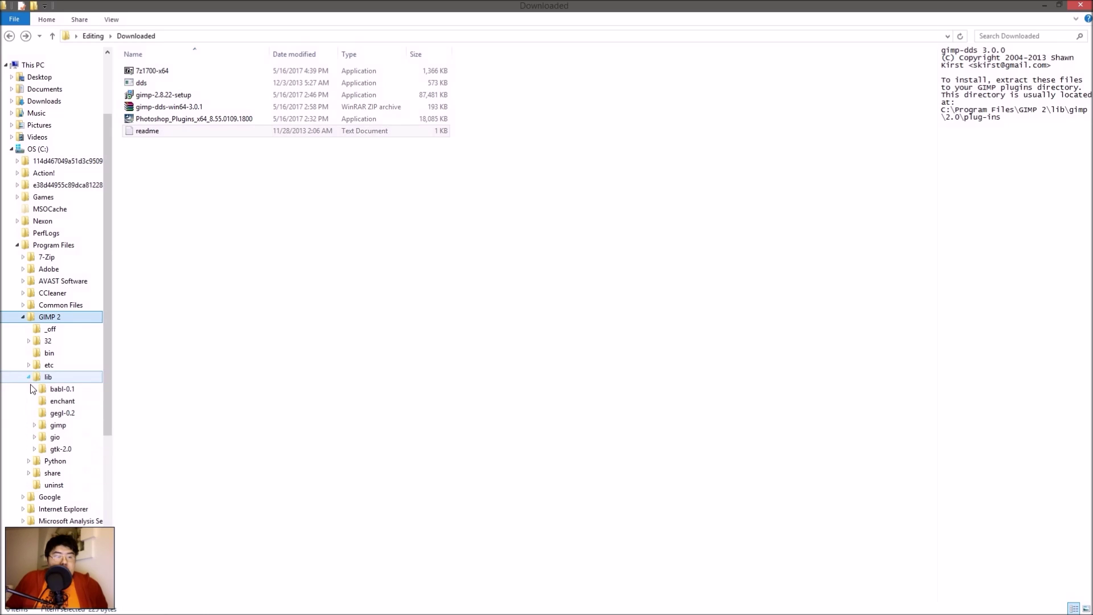
pyautogui.click(34, 425)
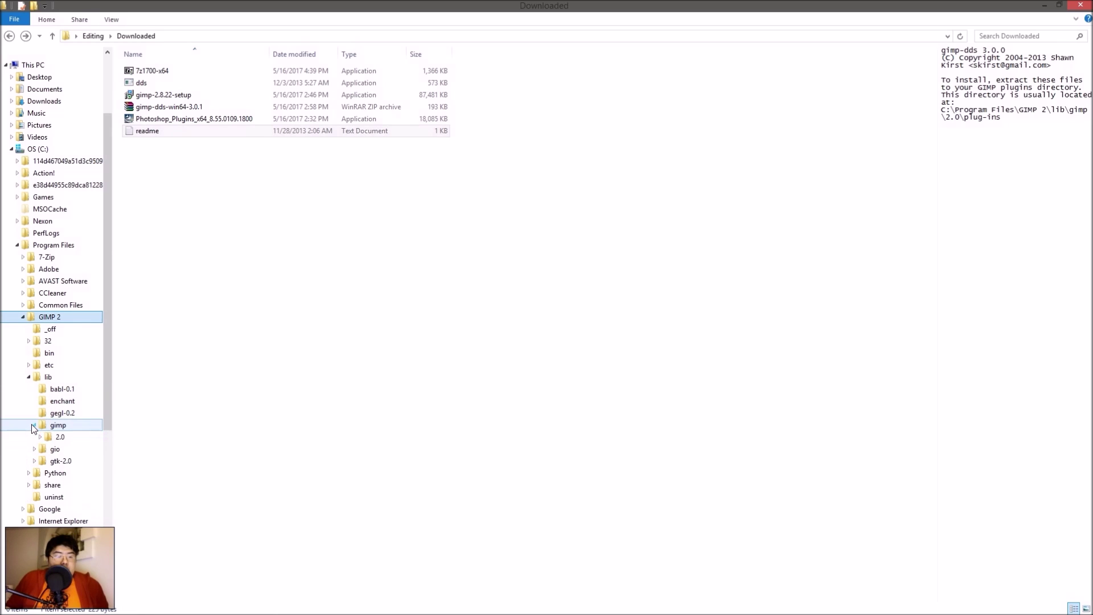
pyautogui.click(39, 437)
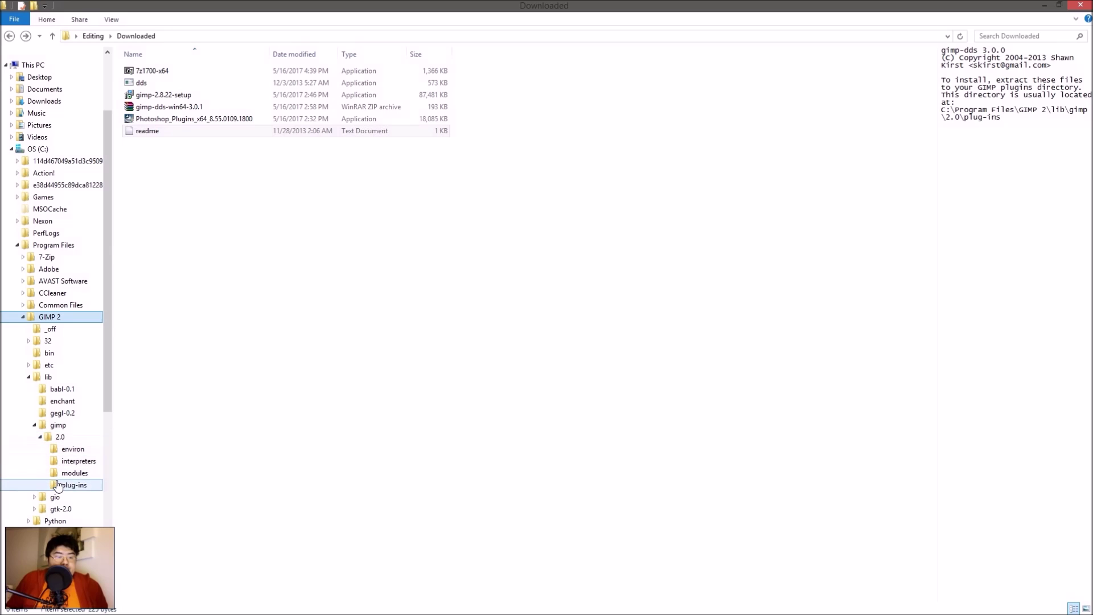
pyautogui.click(57, 485)
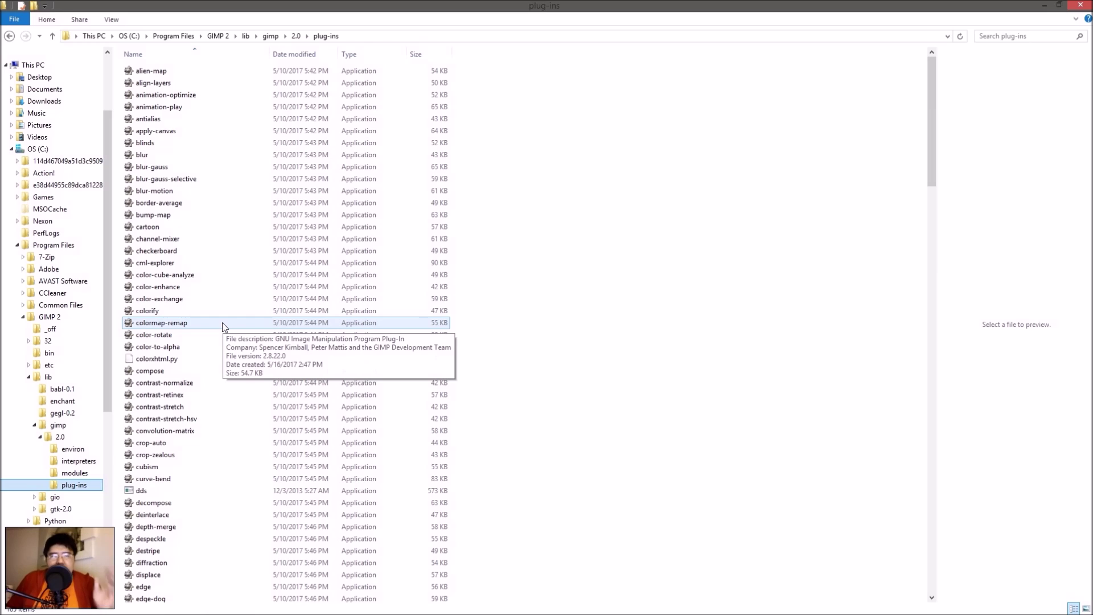
pyautogui.click(17, 197)
# - Open World_of_Tanks\res\packages and scroll down to the vehicles_level_01–10 .pkg files
pyautogui.click(80, 269)
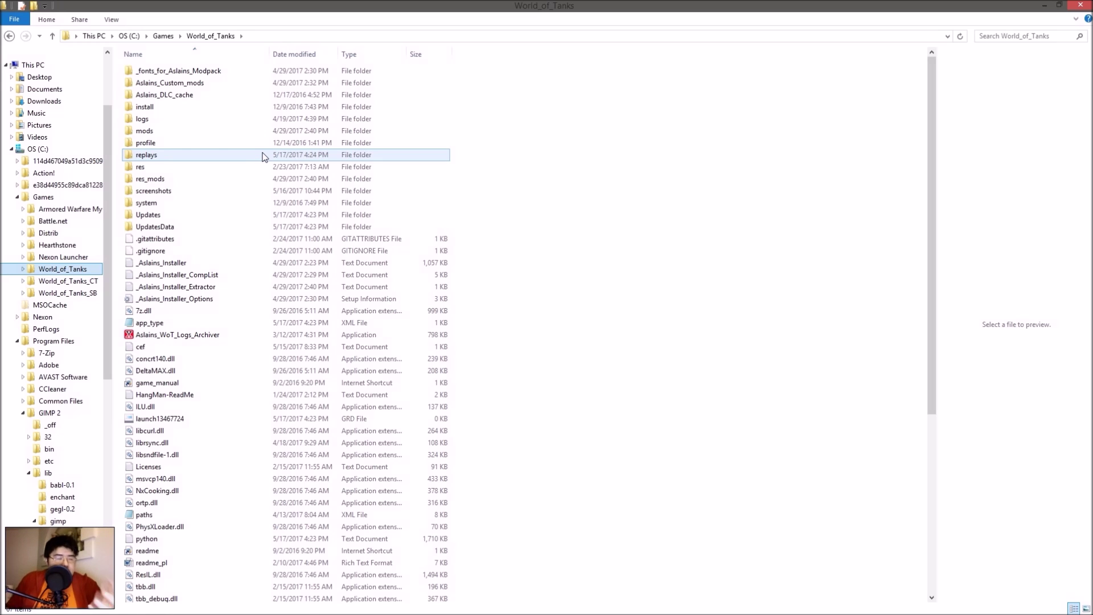
pyautogui.moveTo(228, 168)
pyautogui.doubleClick(227, 166)
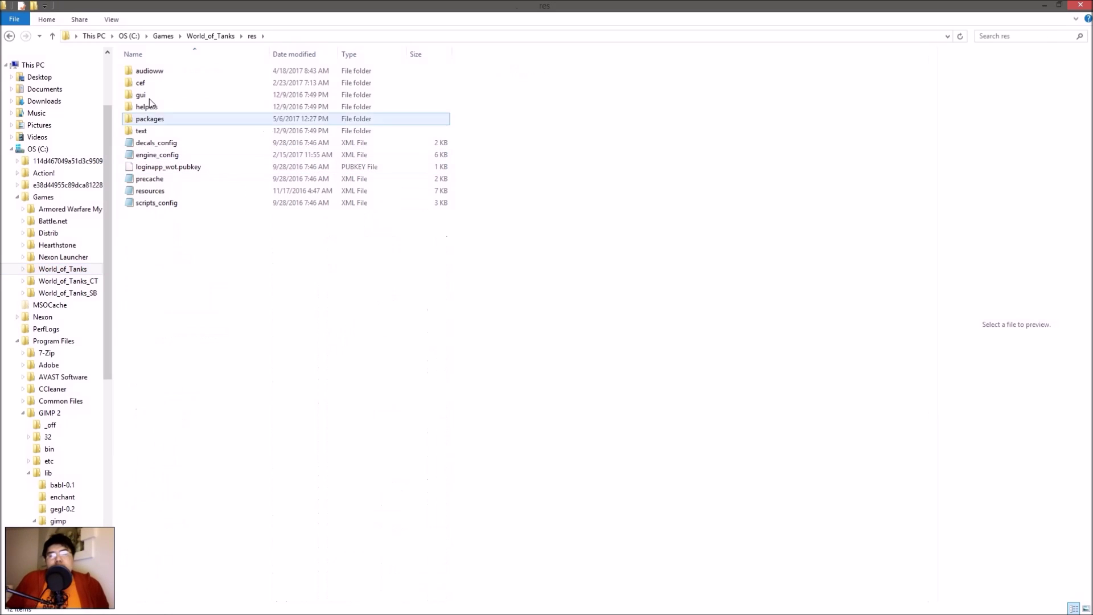
pyautogui.doubleClick(179, 119)
pyautogui.scroll(-20, 322, 153)
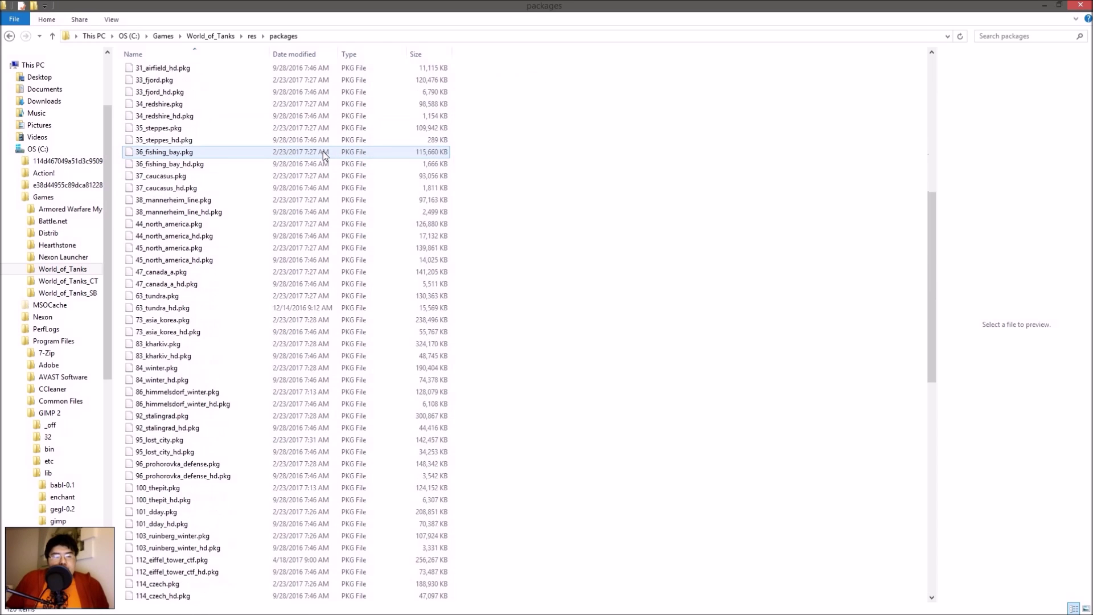
pyautogui.scroll(-2, 323, 152)
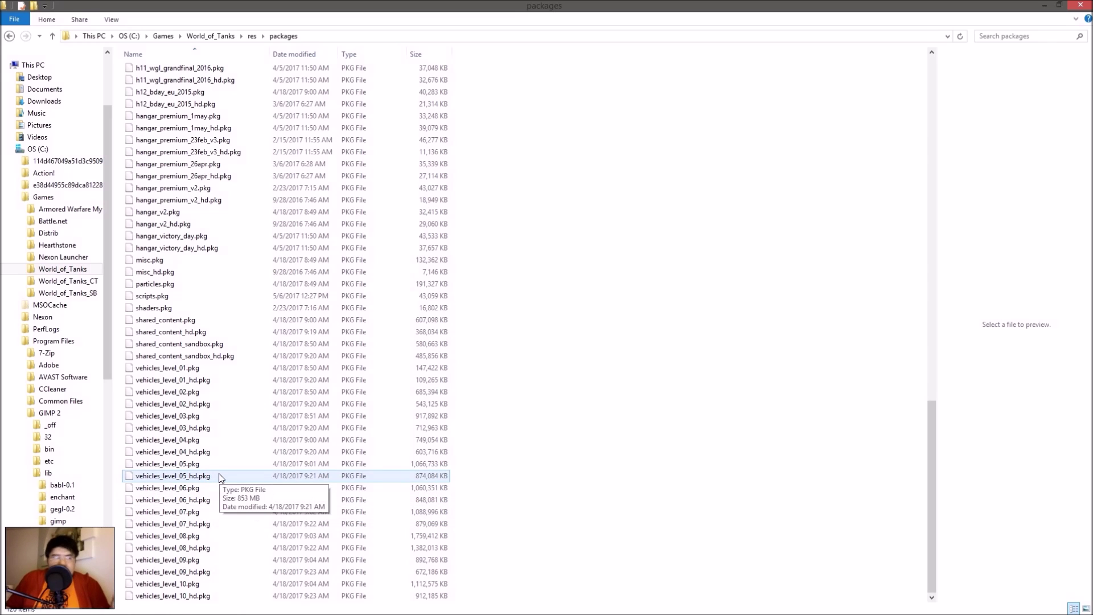
# - Open vehicles_level_08.pkg as a 7-Zip archive and browse into vehicles\german
pyautogui.rightClick(192, 541)
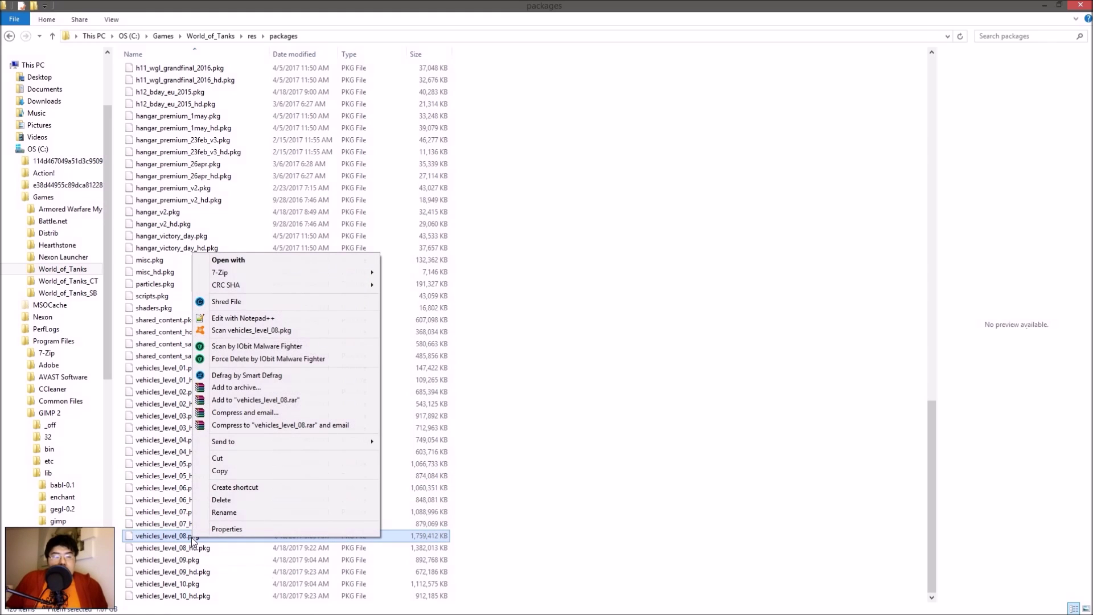
pyautogui.moveTo(243, 276)
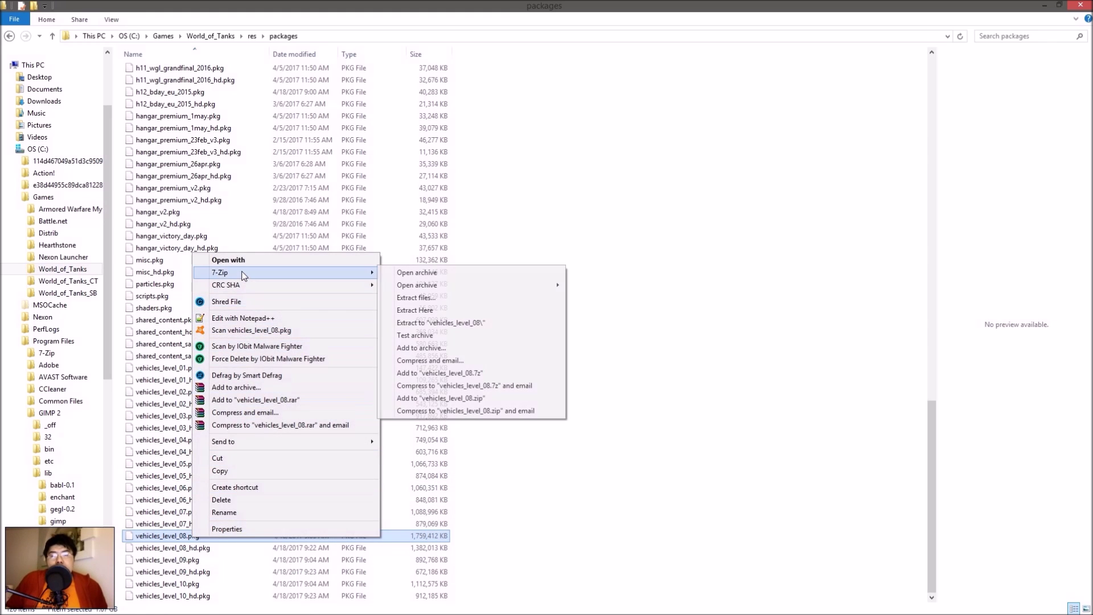
pyautogui.click(402, 274)
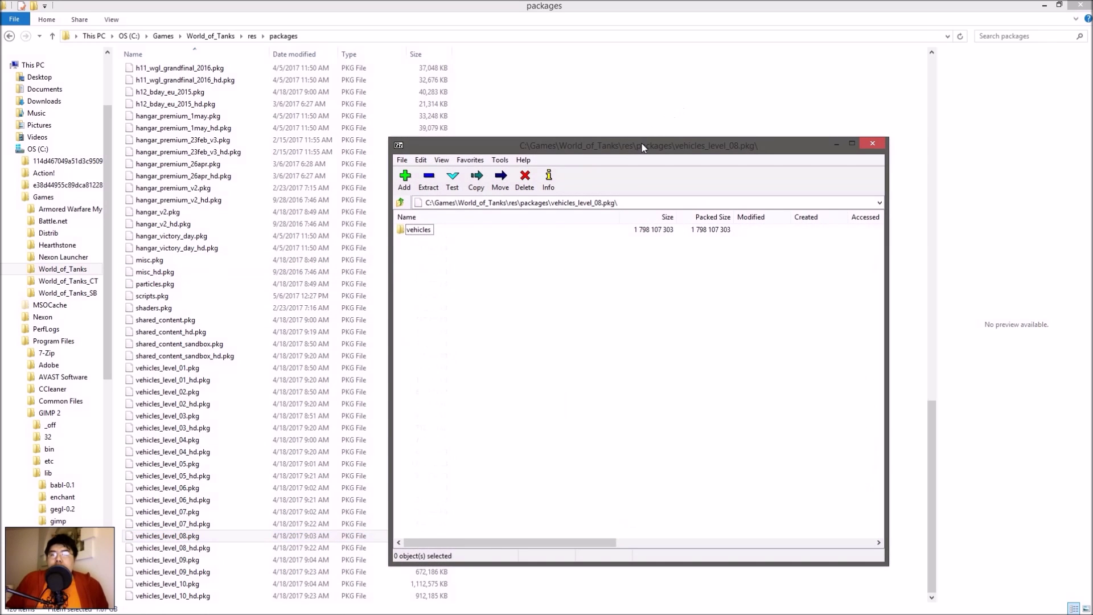
pyautogui.moveTo(642, 147); pyautogui.dragTo(516, 118)
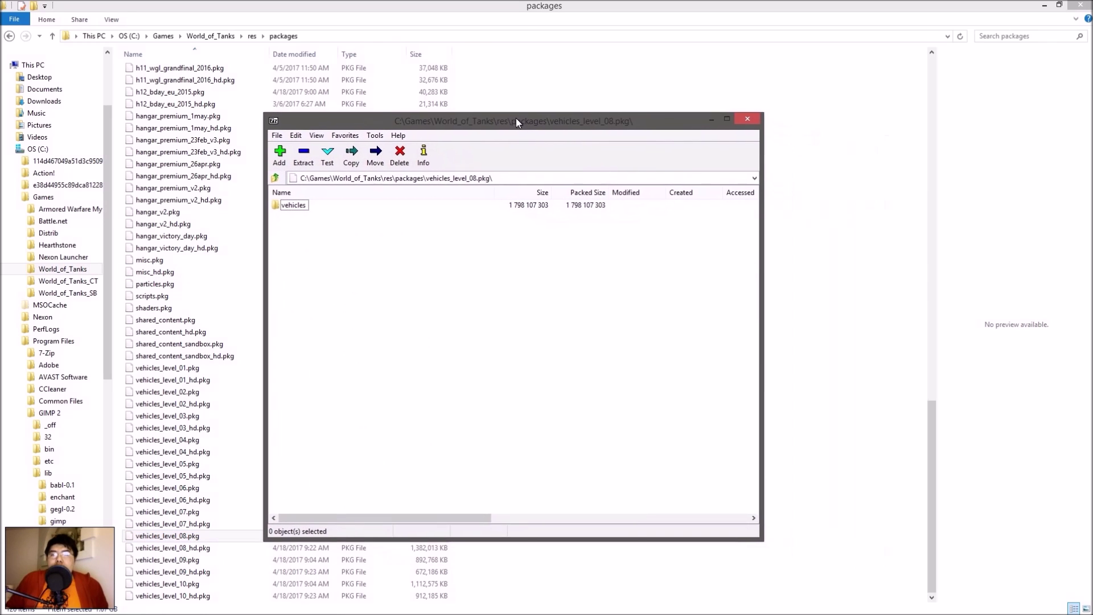
pyautogui.doubleClick(288, 203)
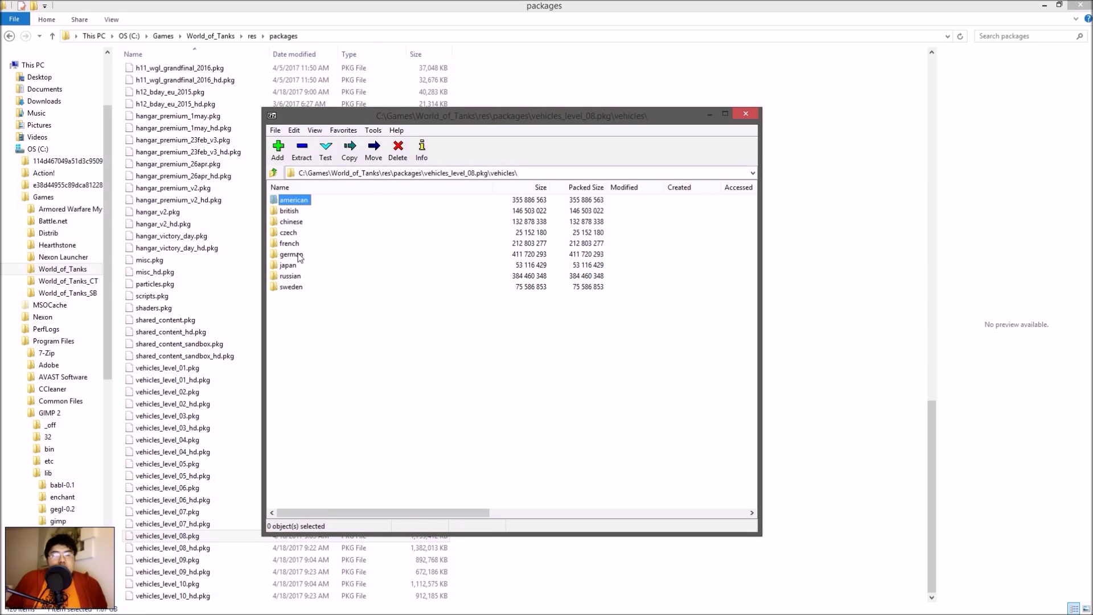
pyautogui.doubleClick(293, 255)
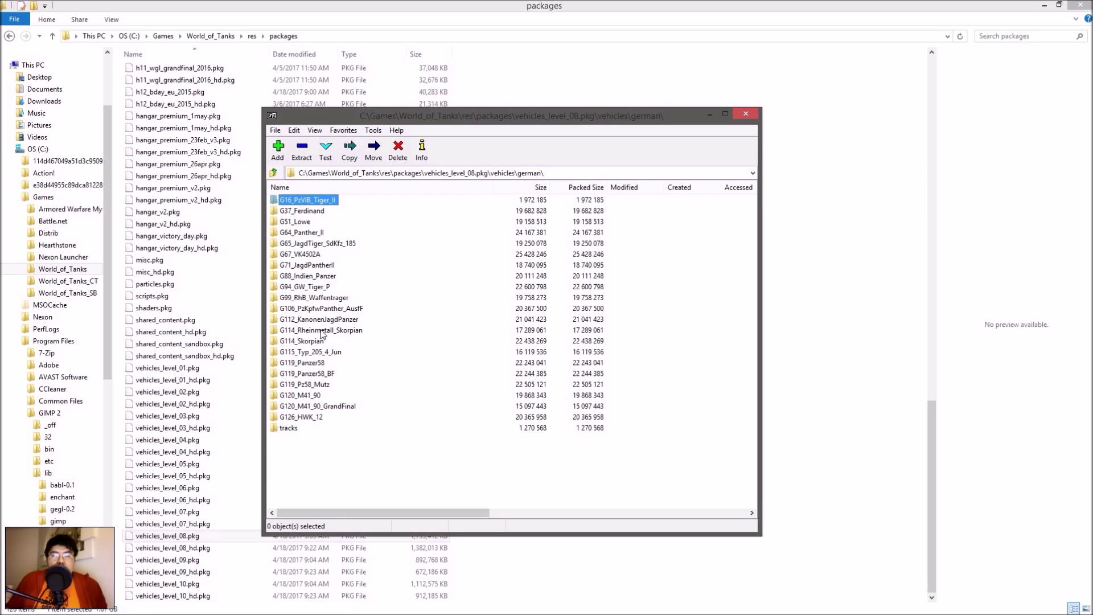
# - Start copying G114_Rheinmetall_Skorpian to the Editing folder, then cancel the copy
pyautogui.click(302, 332)
pyautogui.rightClick(294, 332)
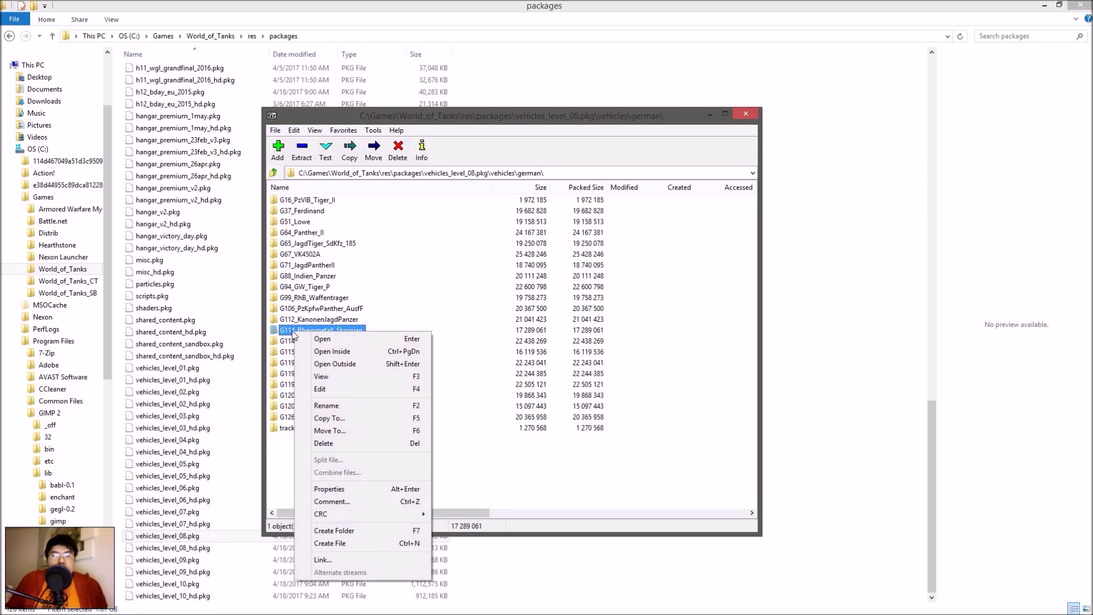
pyautogui.click(337, 418)
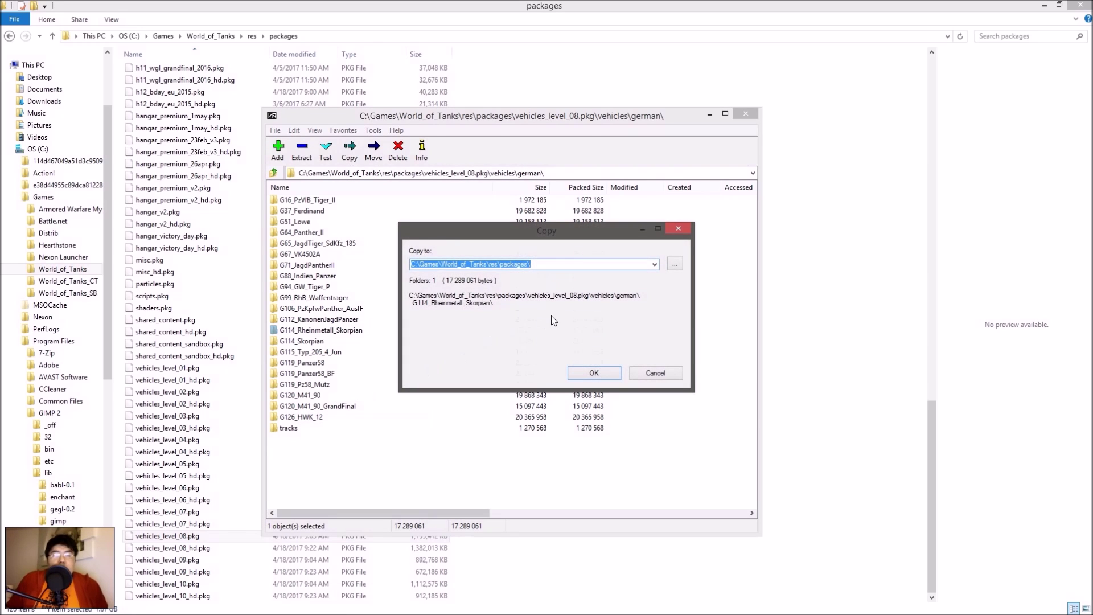
pyautogui.click(674, 263)
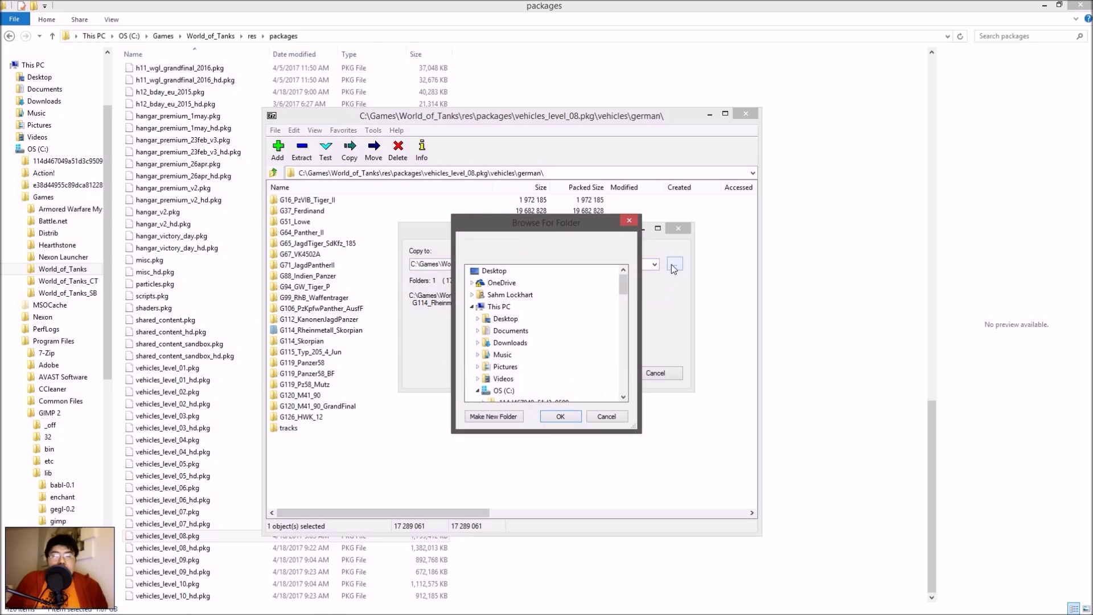
pyautogui.click(473, 307)
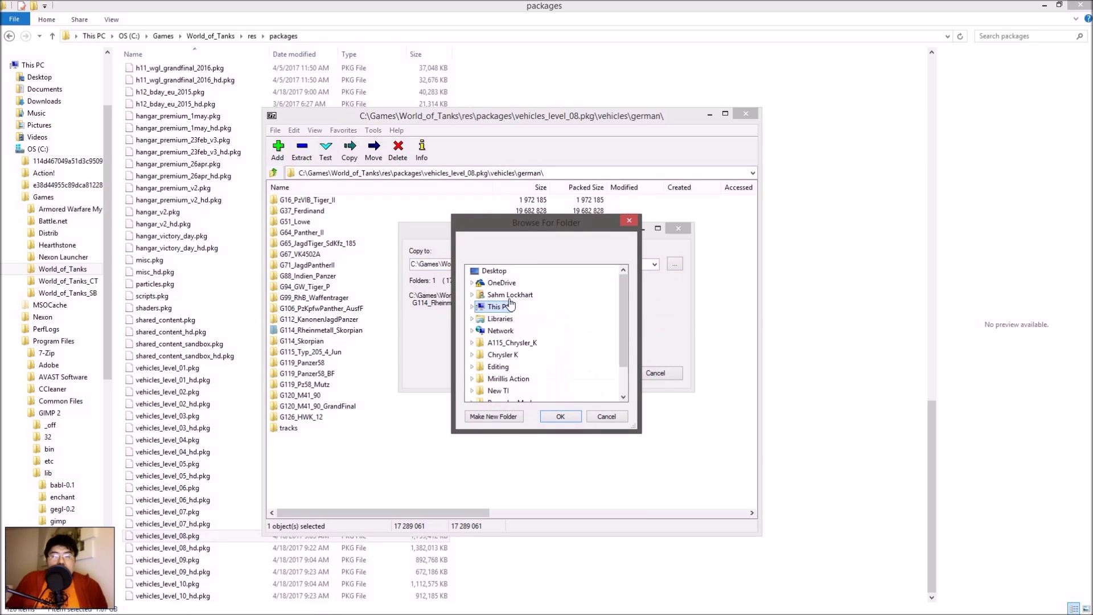
pyautogui.click(495, 367)
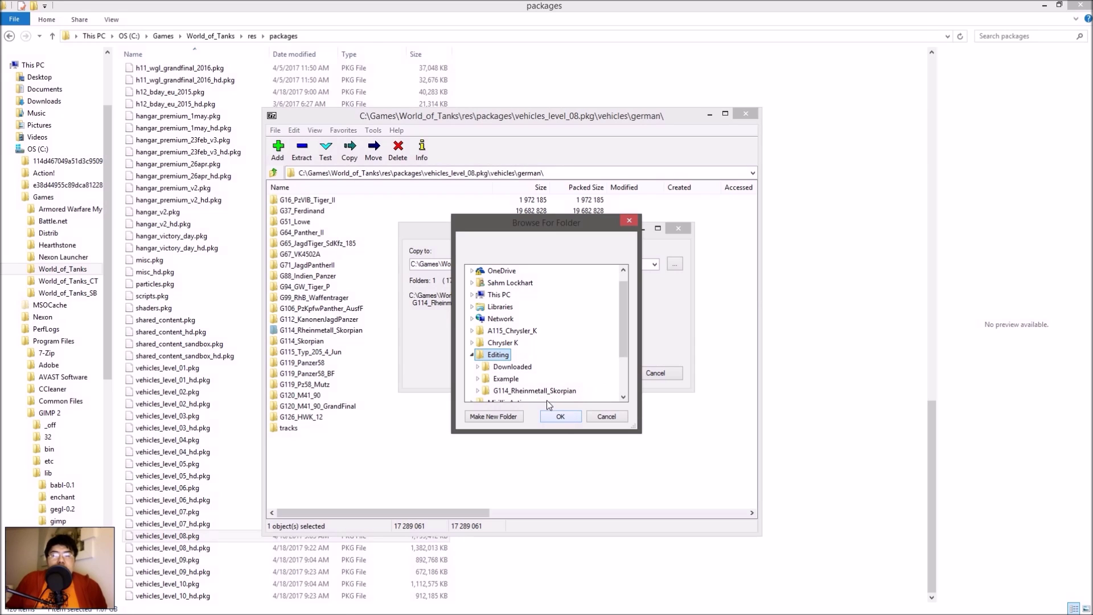
pyautogui.click(607, 417)
pyautogui.click(655, 373)
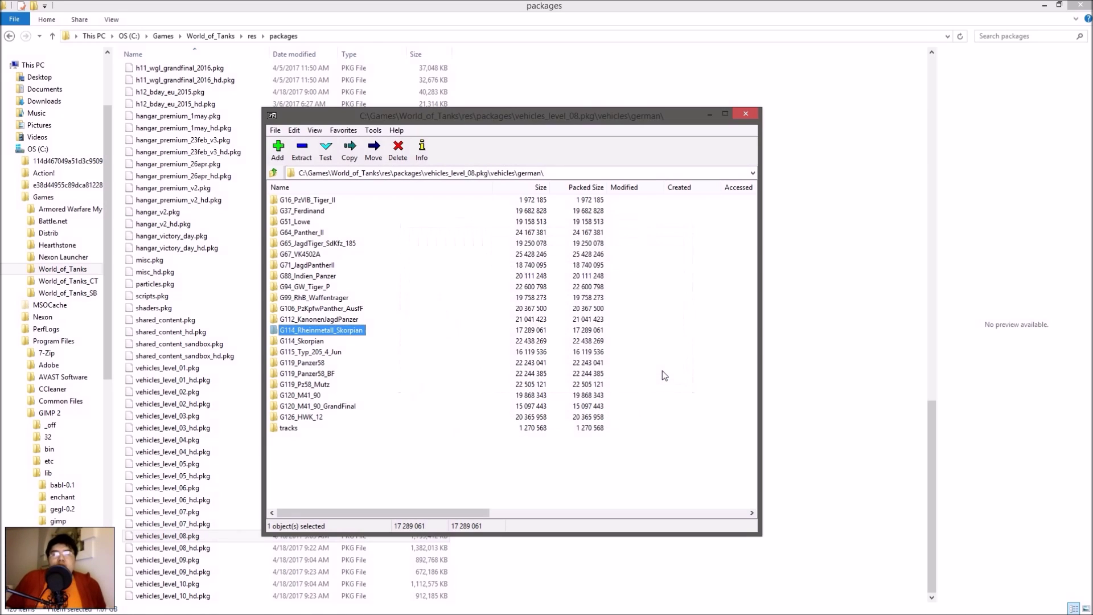
# - From Desktop\Editing\G114_Rheinmetall_Skorpian, open Rheinmetall_Skorpian_chassis_01_AM with Photoshop Elements 14 Editor
pyautogui.hotkey('alt', 'Tab')
pyautogui.hotkey('alt', 'Tab')
pyautogui.hotkey('alt', 'Tab')
pyautogui.hotkey('alt', 'Tab')
pyautogui.hotkey('alt', 'Tab')
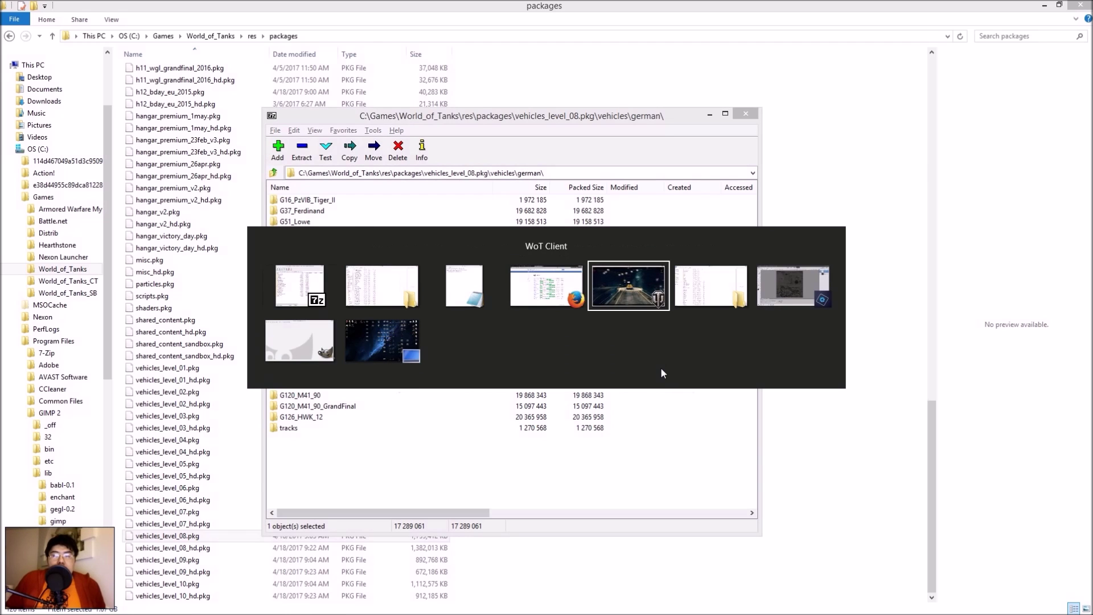
pyautogui.hotkey('alt', 'Tab')
pyautogui.hotkey('alt', 'Tab')
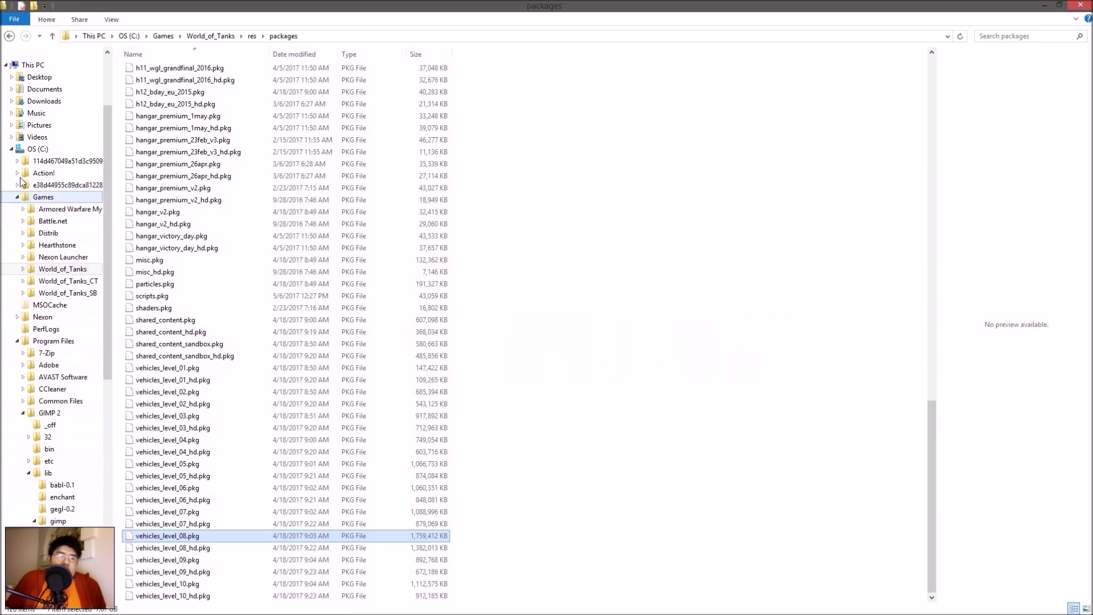
pyautogui.click(11, 148)
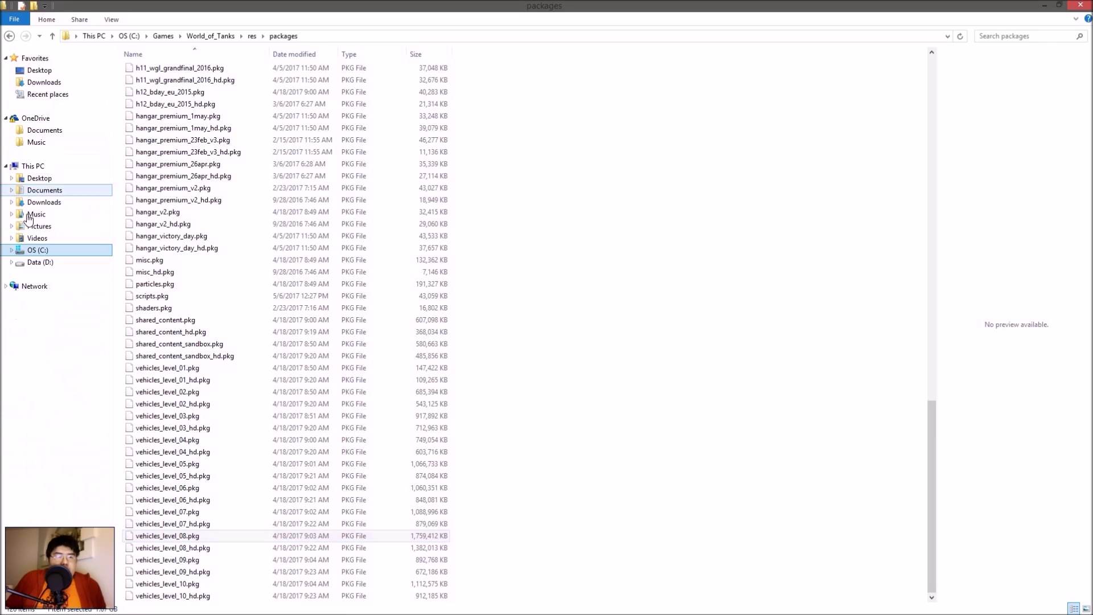
pyautogui.click(38, 178)
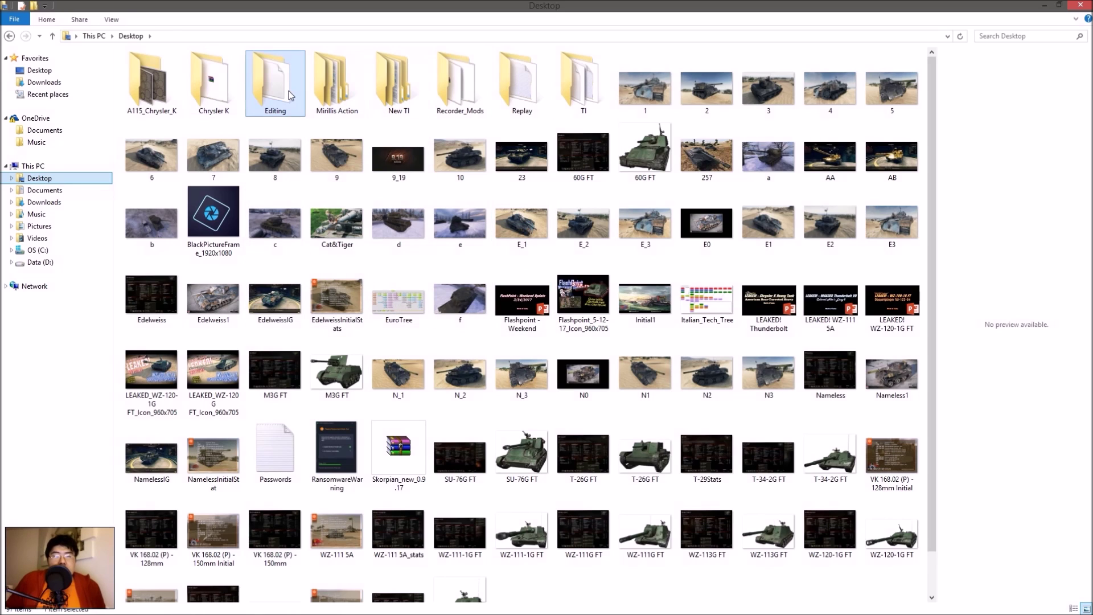
pyautogui.doubleClick(262, 103)
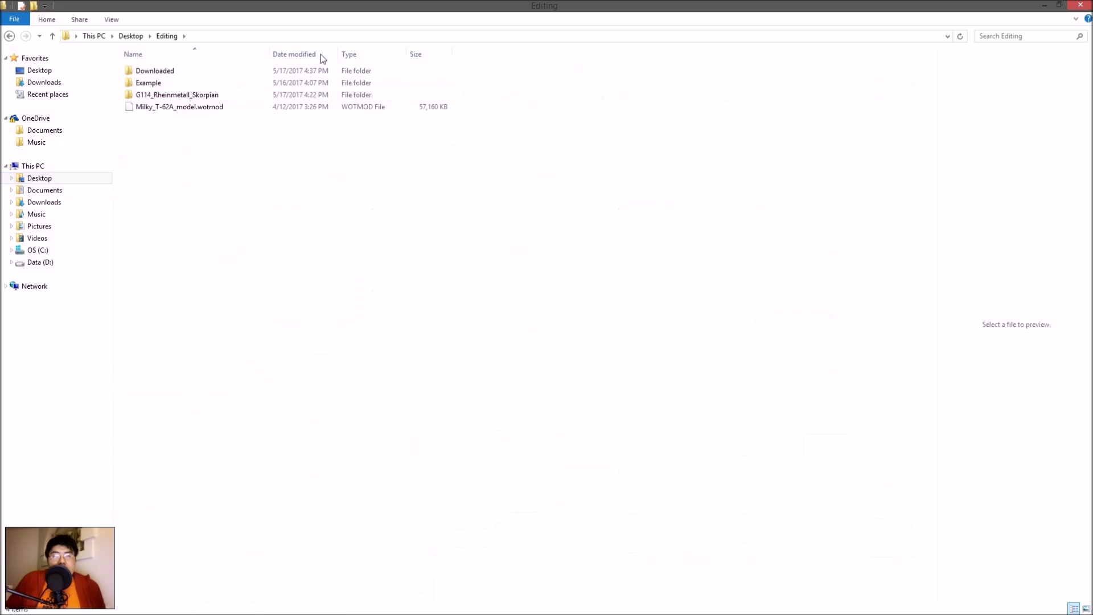
pyautogui.click(194, 97)
pyautogui.doubleClick(191, 97)
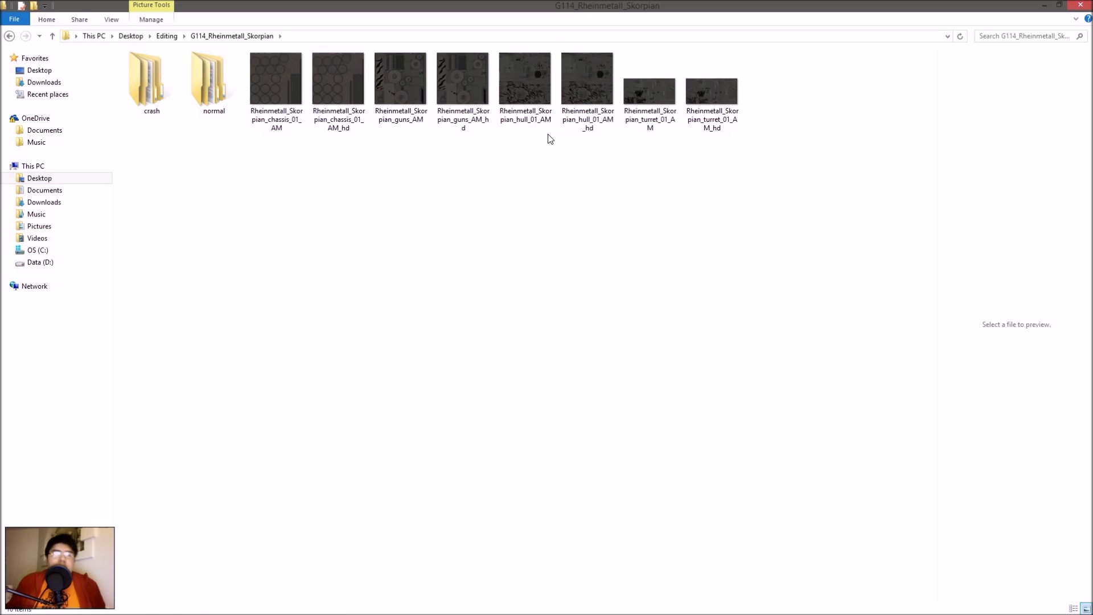
pyautogui.rightClick(285, 92)
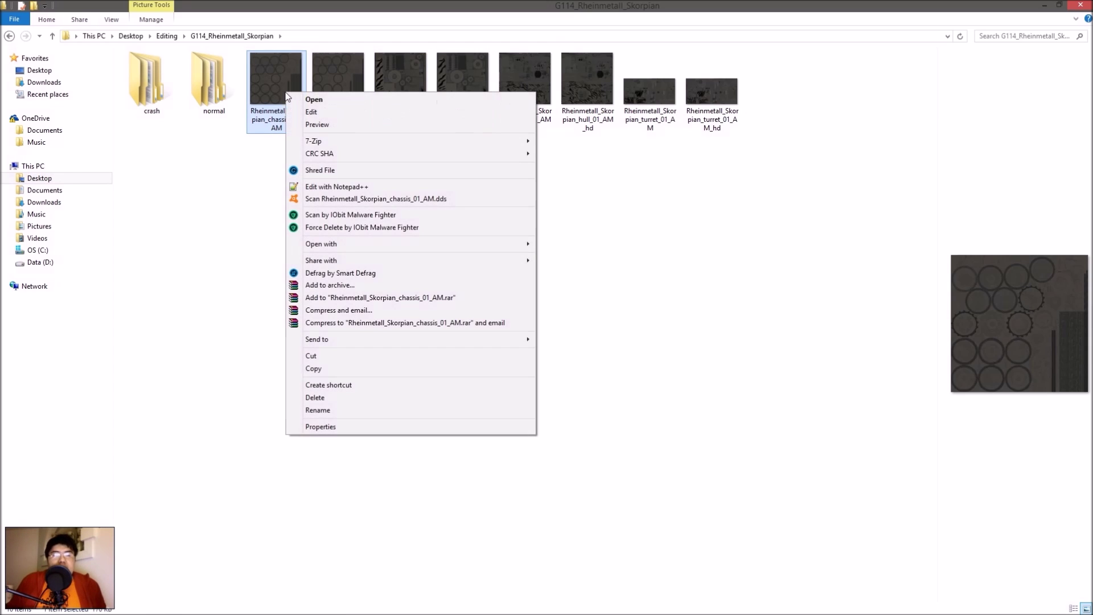
pyautogui.moveTo(317, 245)
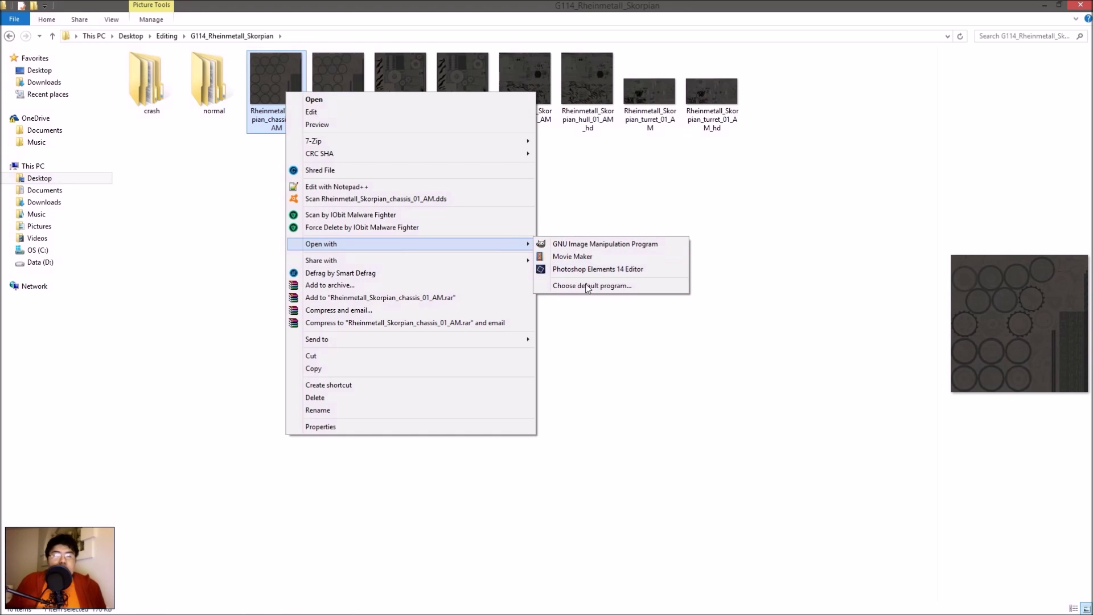
pyautogui.click(374, 98)
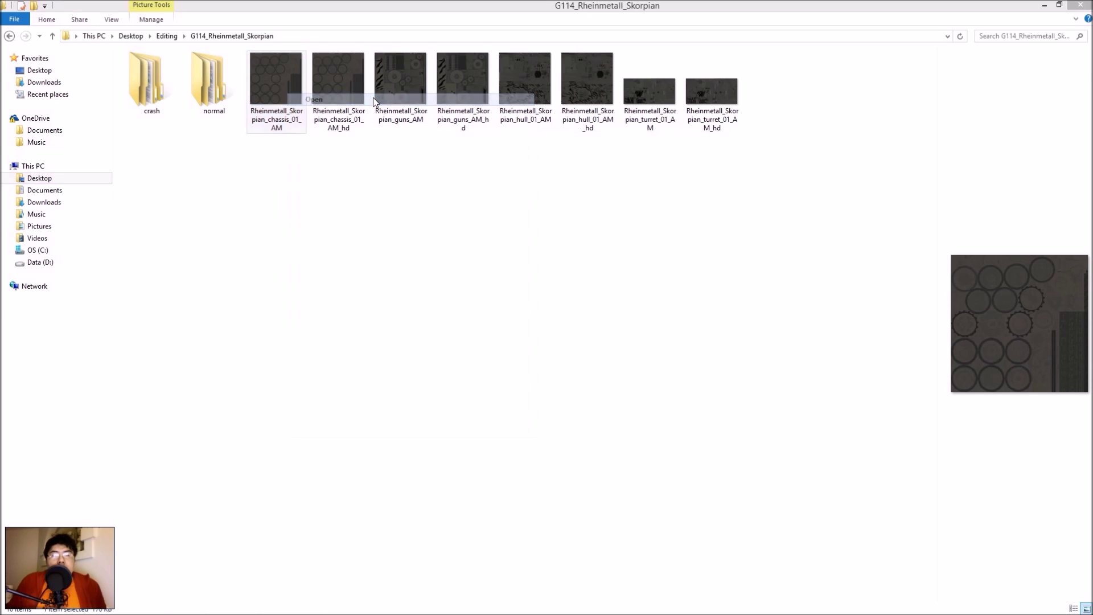
# - Accept the NVIDIA DDS import, preview a +87 hue, +87 saturation tint, then cancel it
pyautogui.click(590, 283)
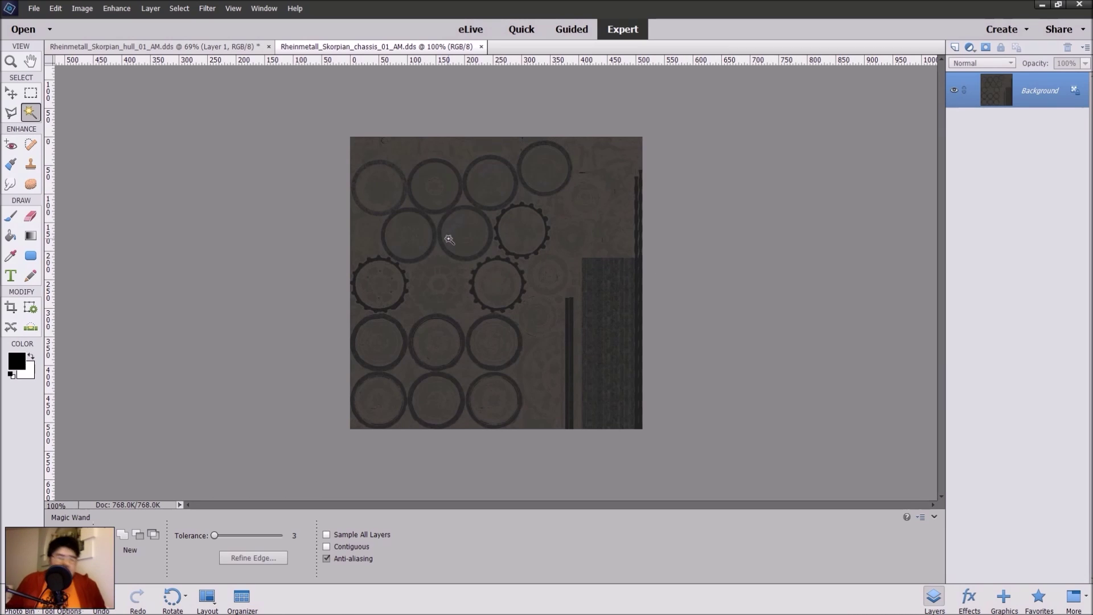
pyautogui.click(121, 10)
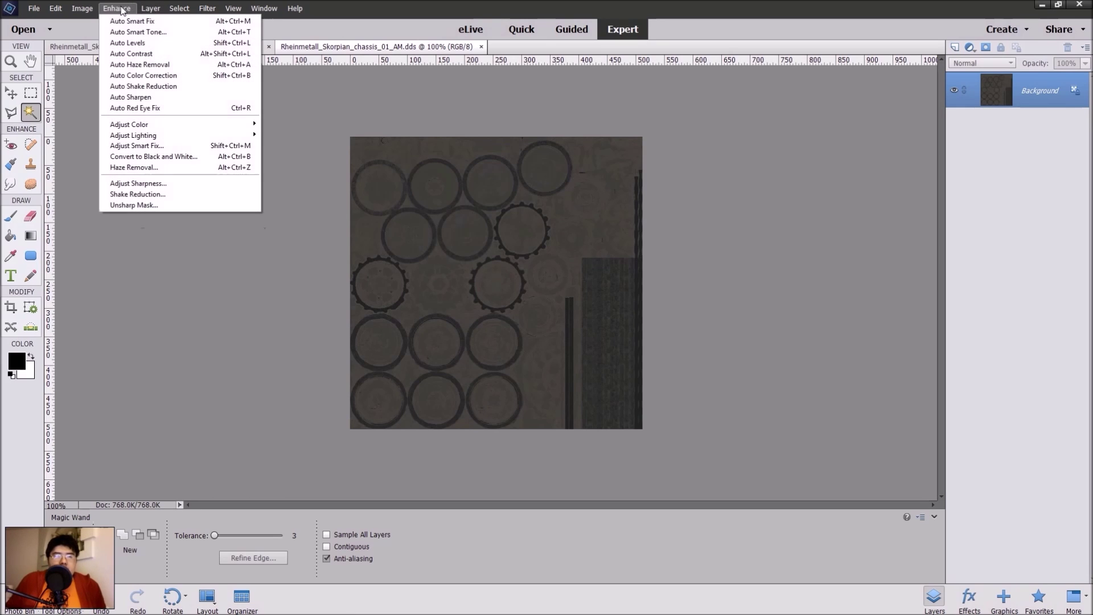
pyautogui.moveTo(137, 135)
pyautogui.moveTo(168, 124)
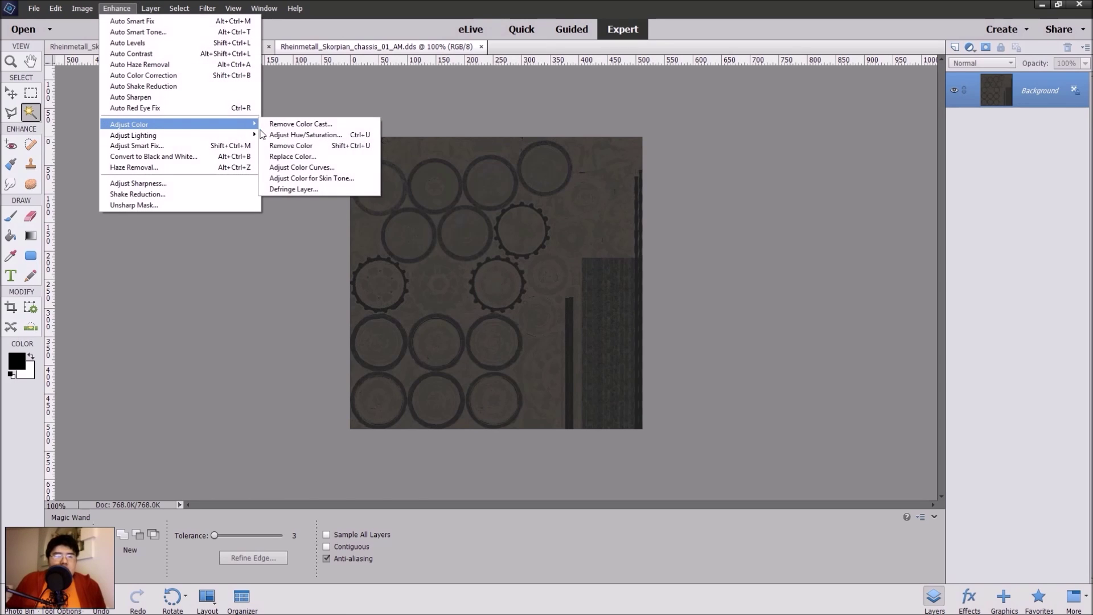
pyautogui.click(296, 135)
pyautogui.moveTo(411, 419); pyautogui.dragTo(456, 419)
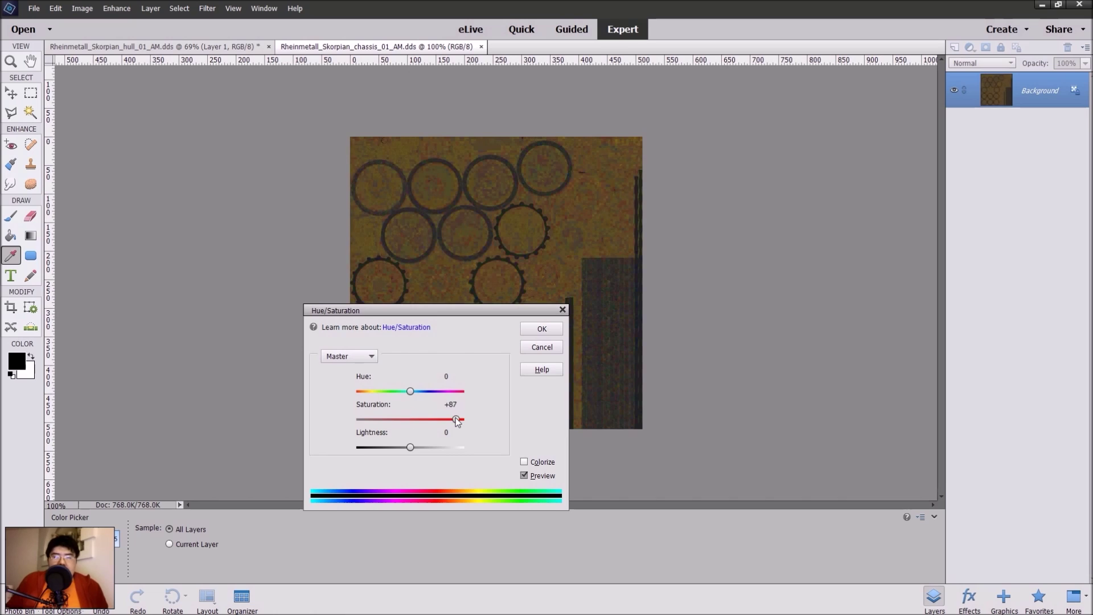
pyautogui.moveTo(410, 391); pyautogui.dragTo(443, 392)
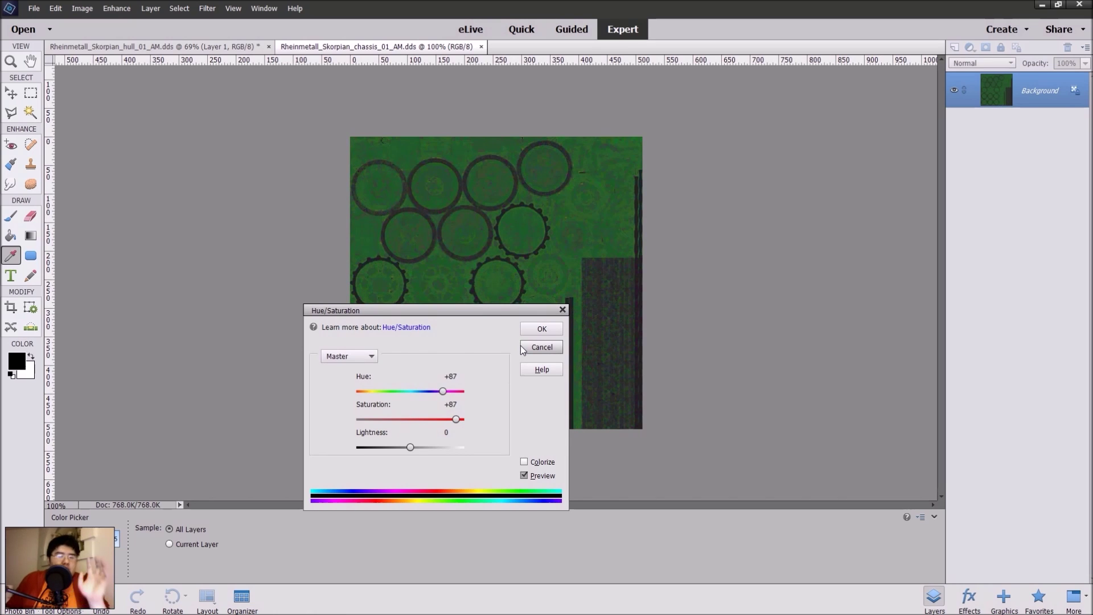
pyautogui.click(542, 347)
pyautogui.press('a')
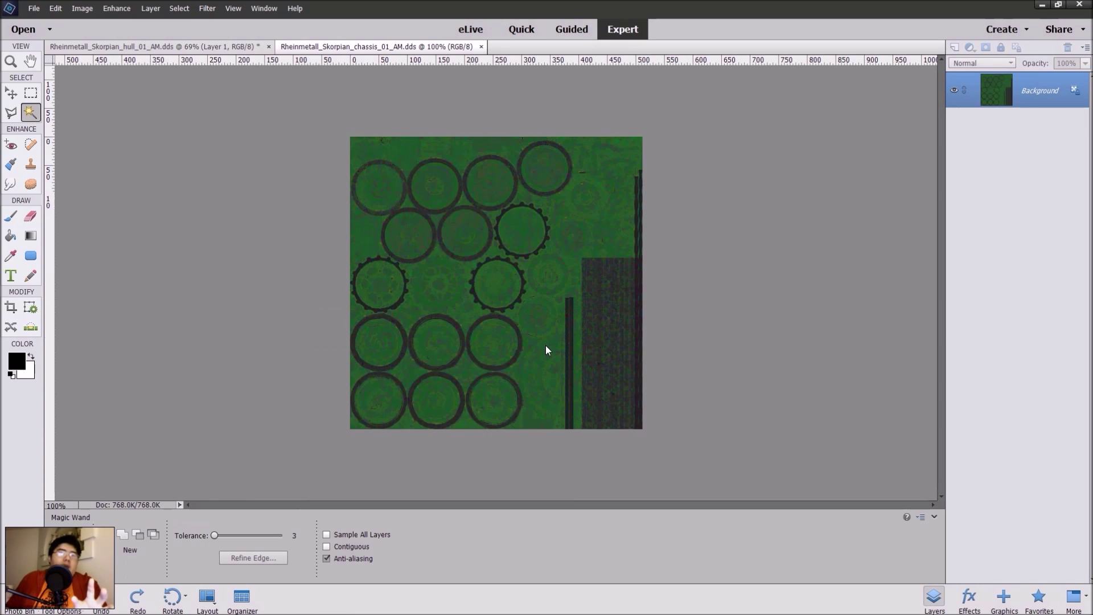
# - Close the chassis texture and toggle the dark stripe layer's visibility off and back on
pyautogui.click(481, 47)
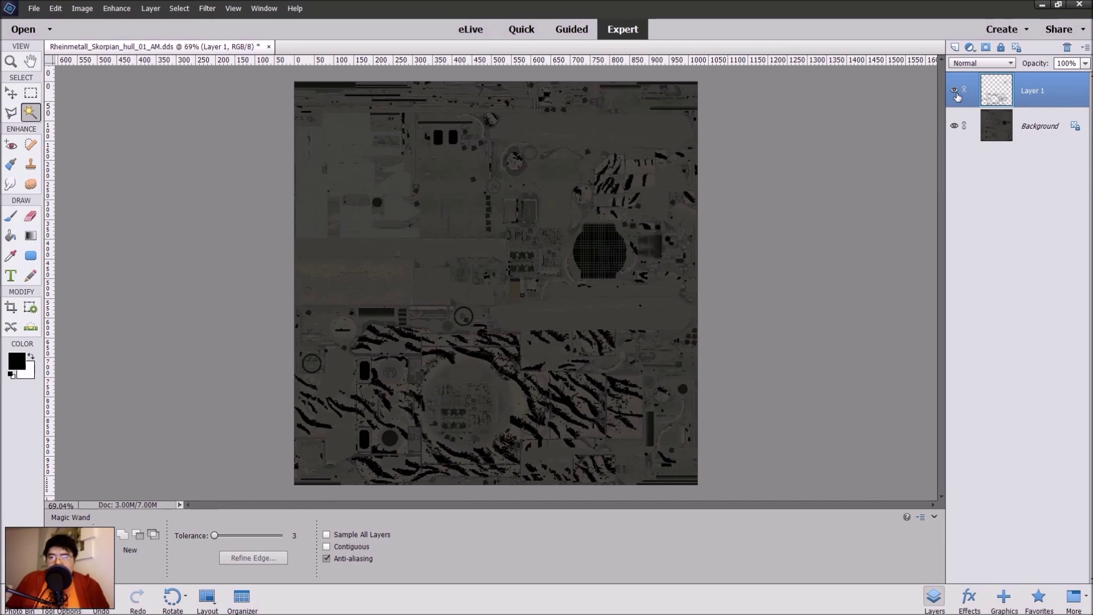
pyautogui.click(955, 91)
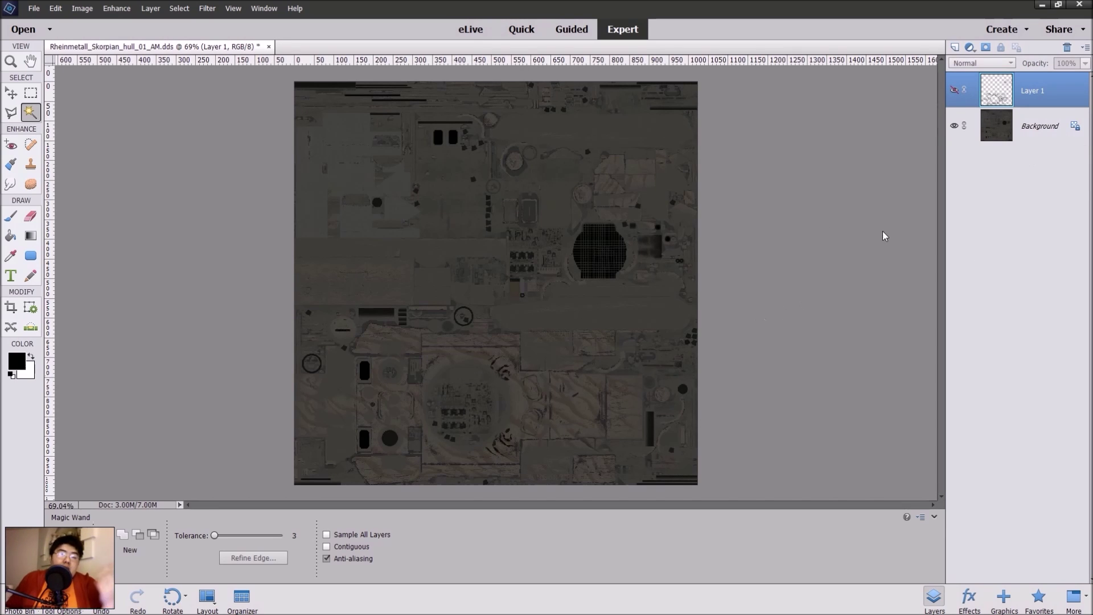
pyautogui.click(955, 91)
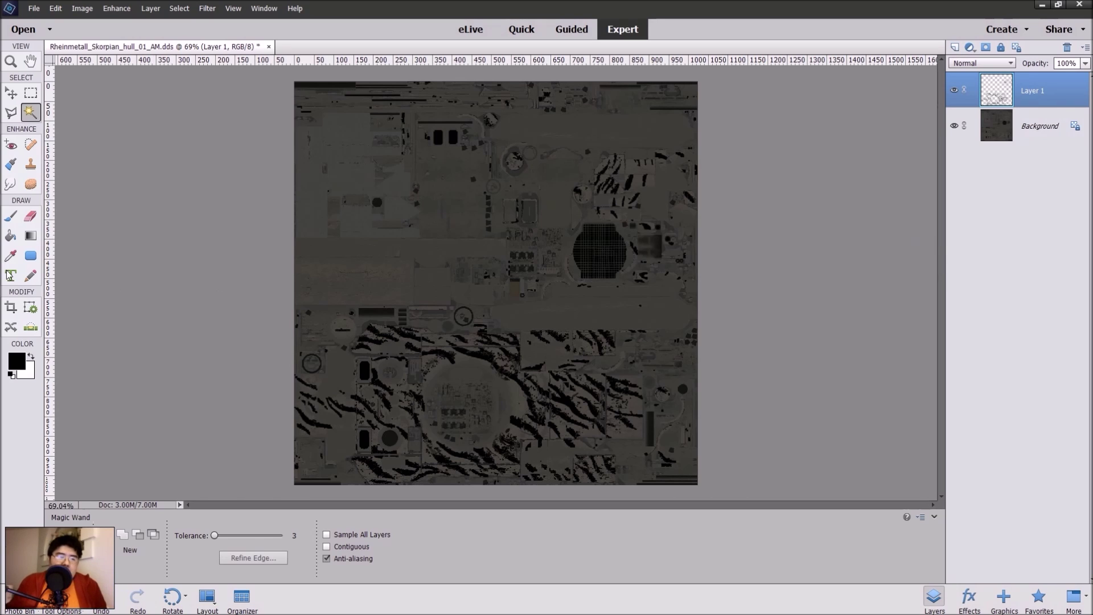
# - Draw a smiley on the hull texture with a 40 px Pencil, then close it without saving
pyautogui.click(31, 276)
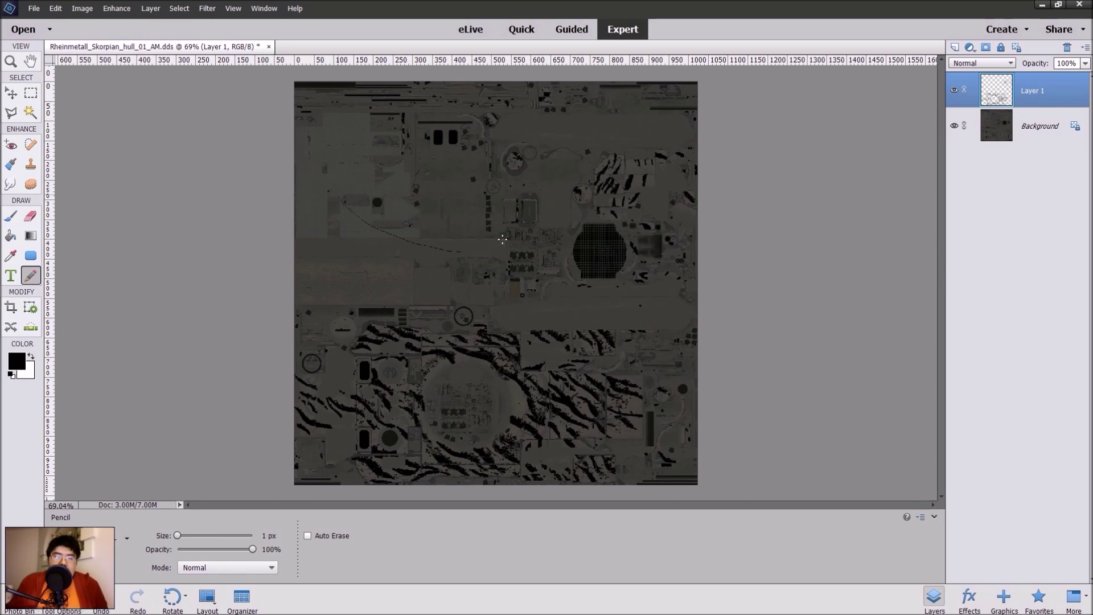
pyautogui.click(200, 535)
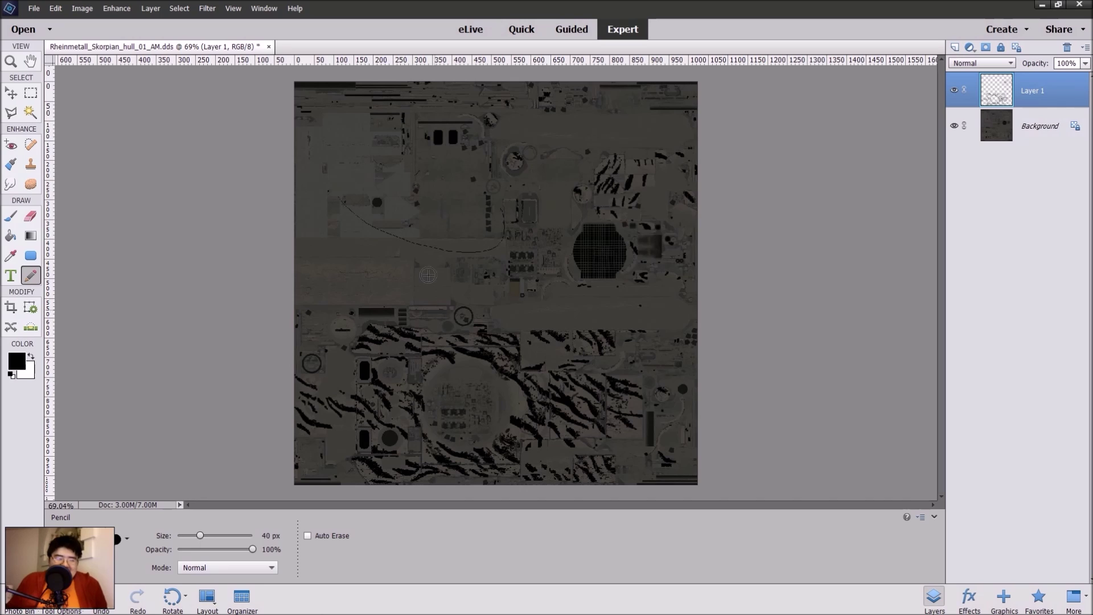
pyautogui.click(386, 184)
pyautogui.click(419, 178)
pyautogui.moveTo(344, 206)
pyautogui.mouseDown()
pyautogui.moveTo(363, 218)
pyautogui.moveTo(448, 210)
pyautogui.mouseUp()
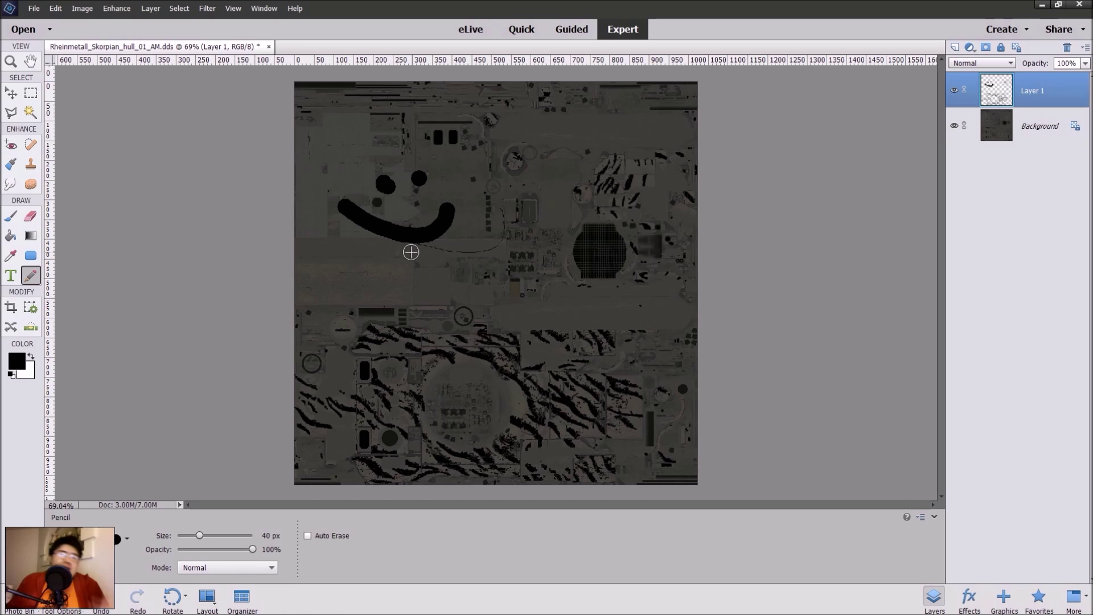
pyautogui.click(269, 46)
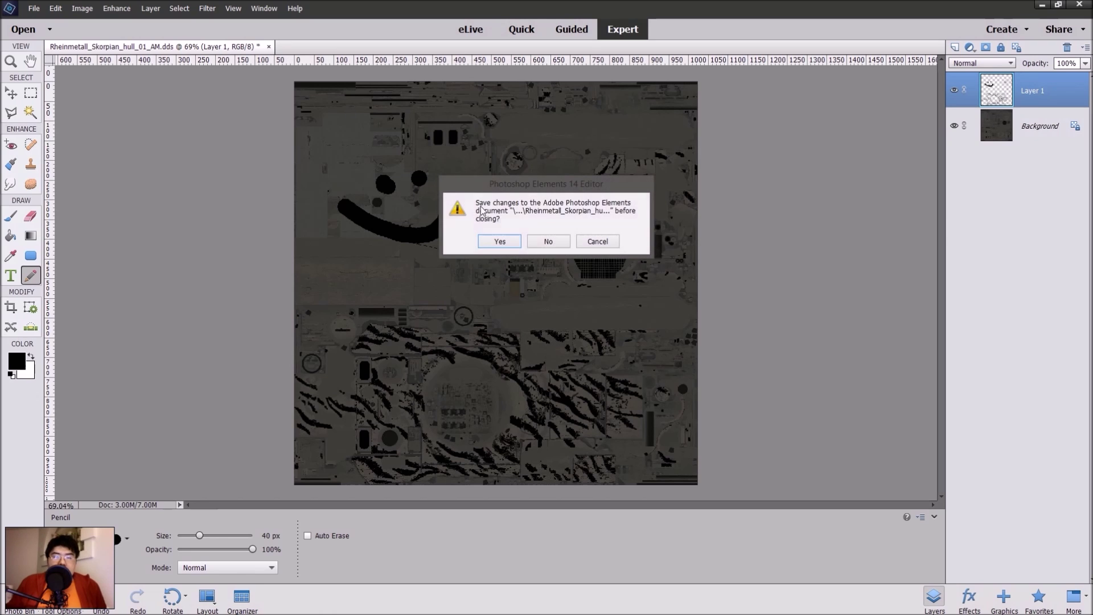
pyautogui.click(548, 241)
# - Return File Explorer to the Desktop's Editing folder via the Editing breadcrumb
pyautogui.hotkey('alt', 'Tab')
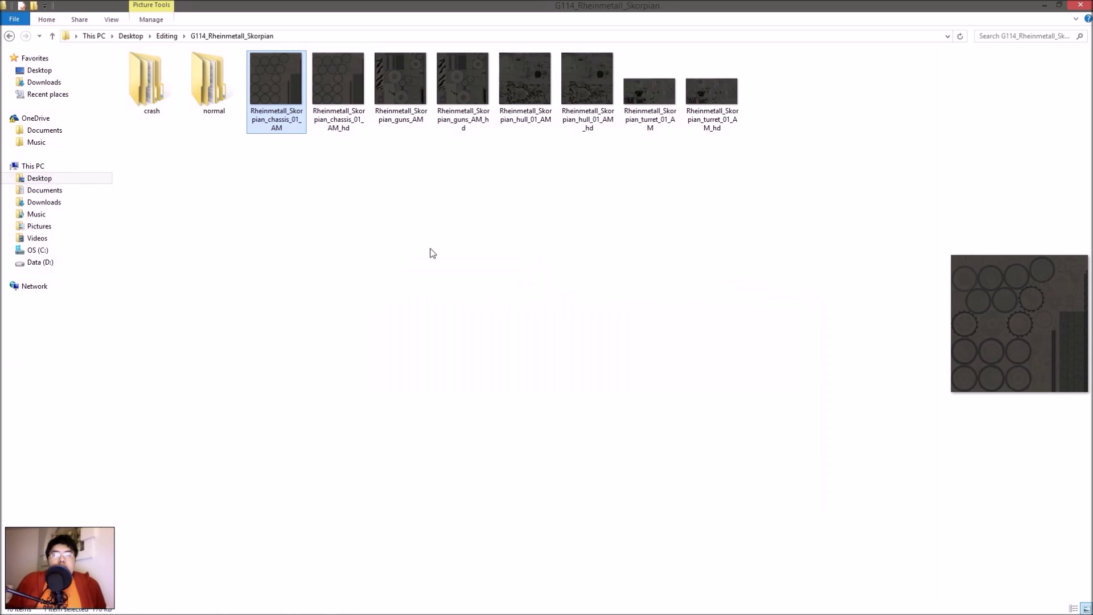
pyautogui.click(167, 37)
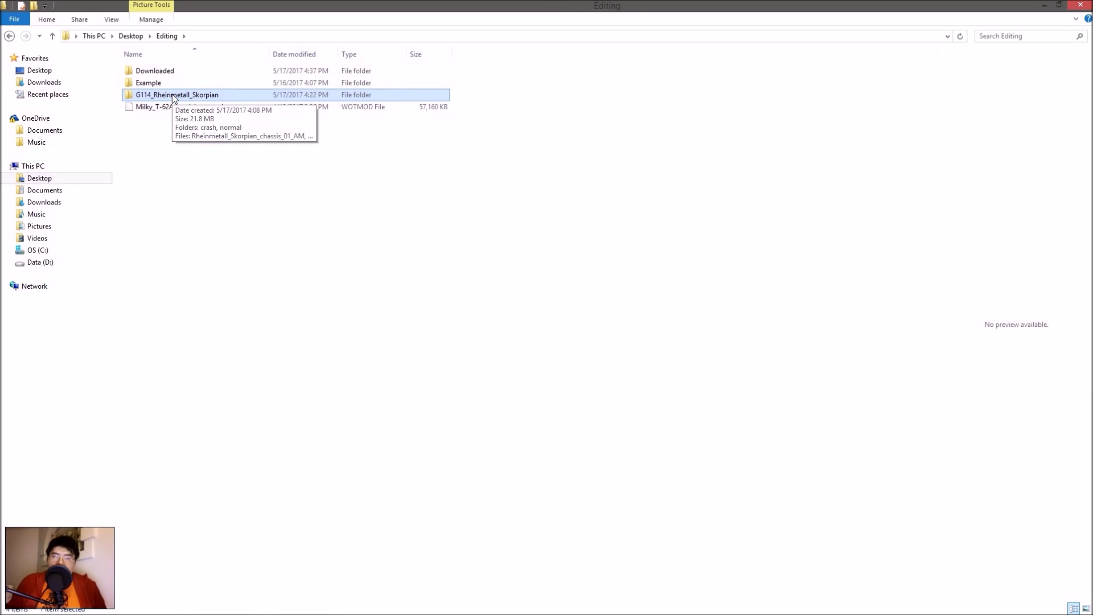
pyautogui.hotkey('alt', 'Tab')
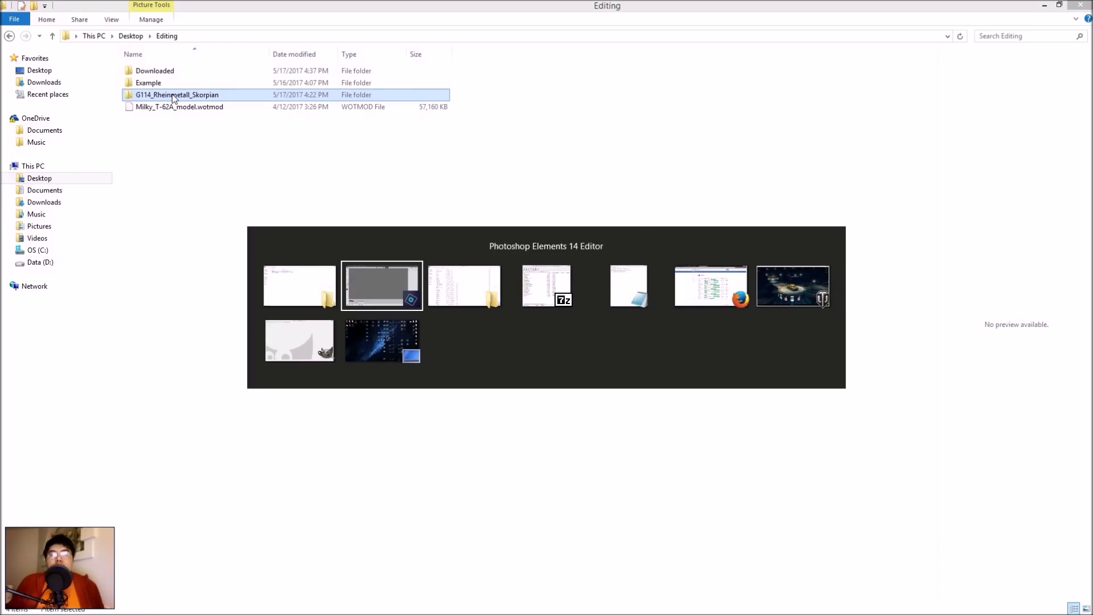
# - Preview the Skorpion G tank destroyer from the World of Tanks Armory, then return to Explorer
pyautogui.hotkey('alt', 'Tab')
pyautogui.hotkey('alt', 'Tab')
pyautogui.hotkey('alt', 'Tab')
pyautogui.hotkey('alt', 'Tab')
pyautogui.hotkey('alt', 'Tab')
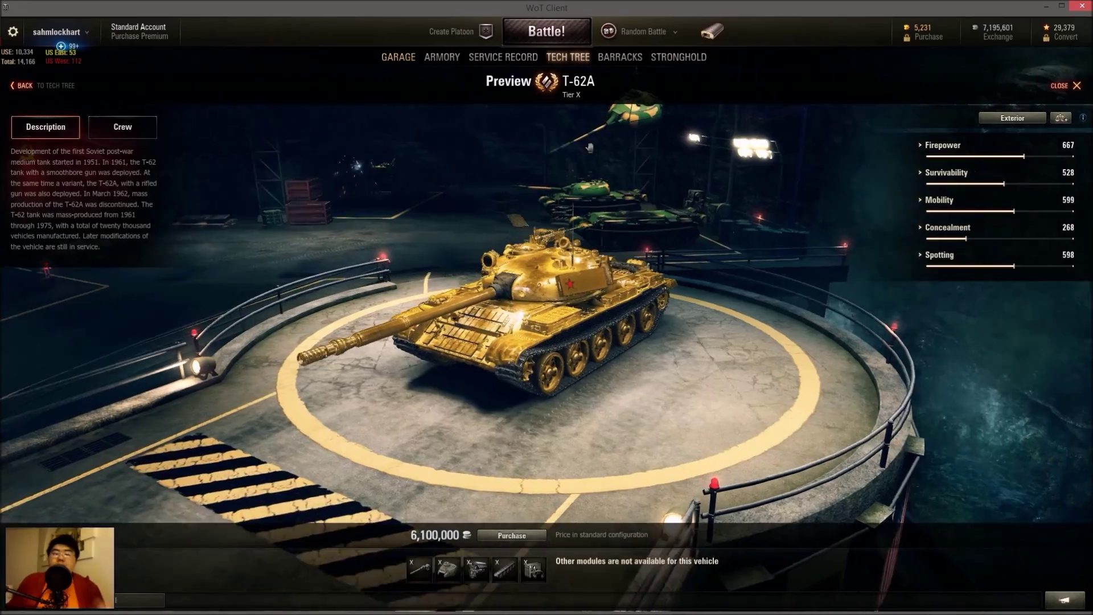
pyautogui.click(447, 58)
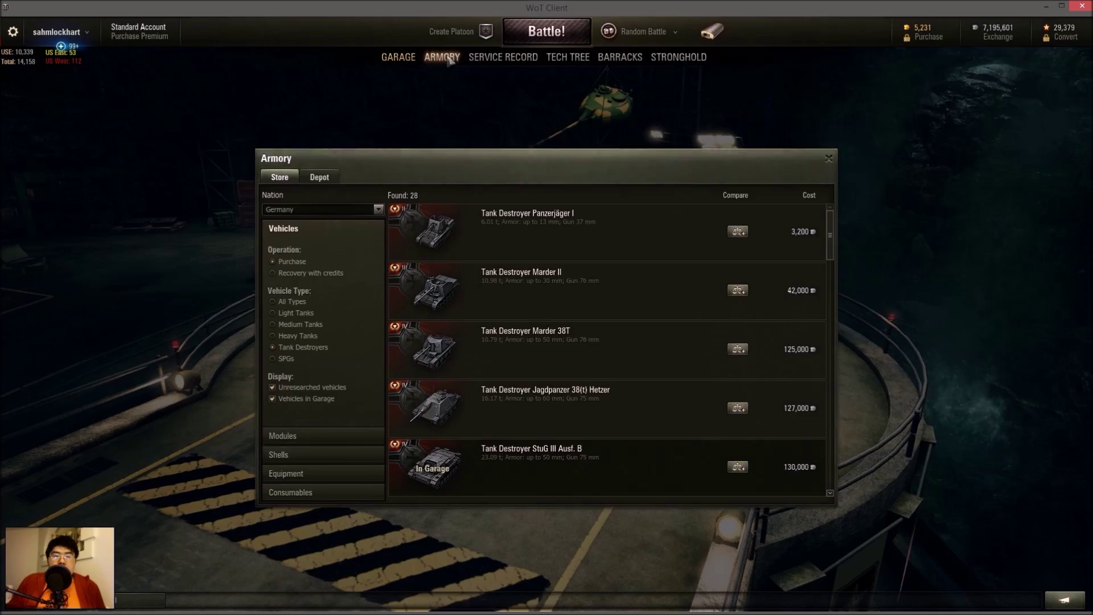
pyautogui.scroll(-10, 565, 338)
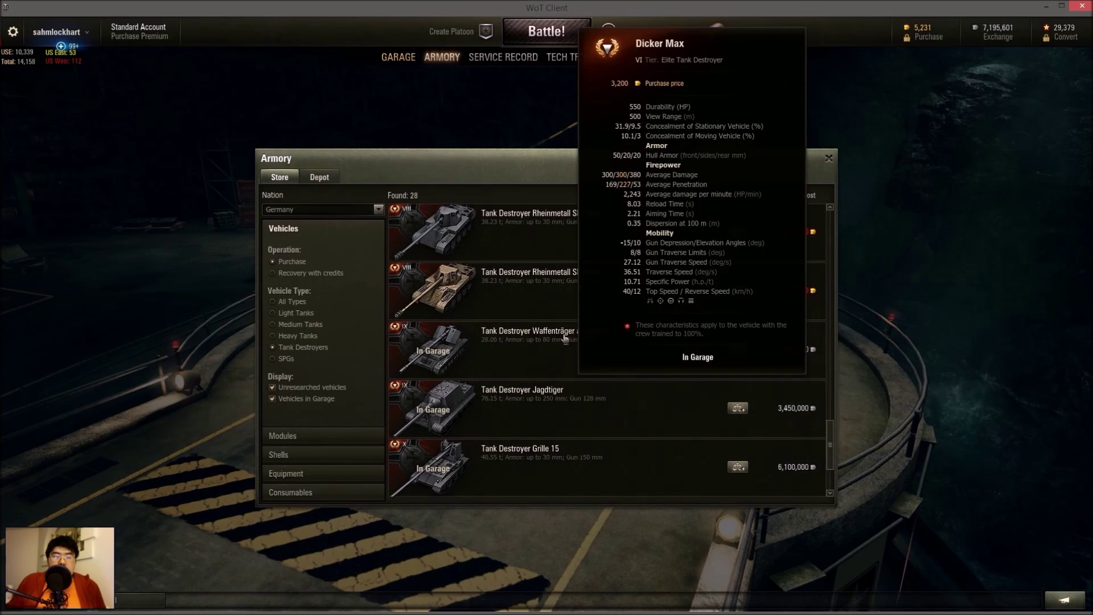
pyautogui.rightClick(488, 284)
pyautogui.click(511, 318)
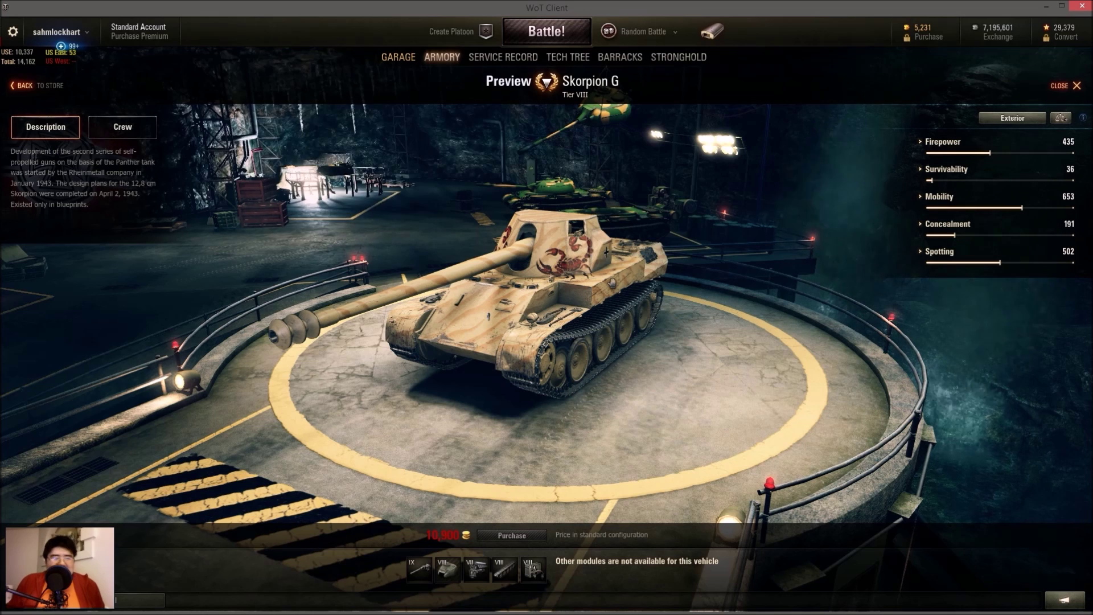
pyautogui.hotkey('alt', 'Tab')
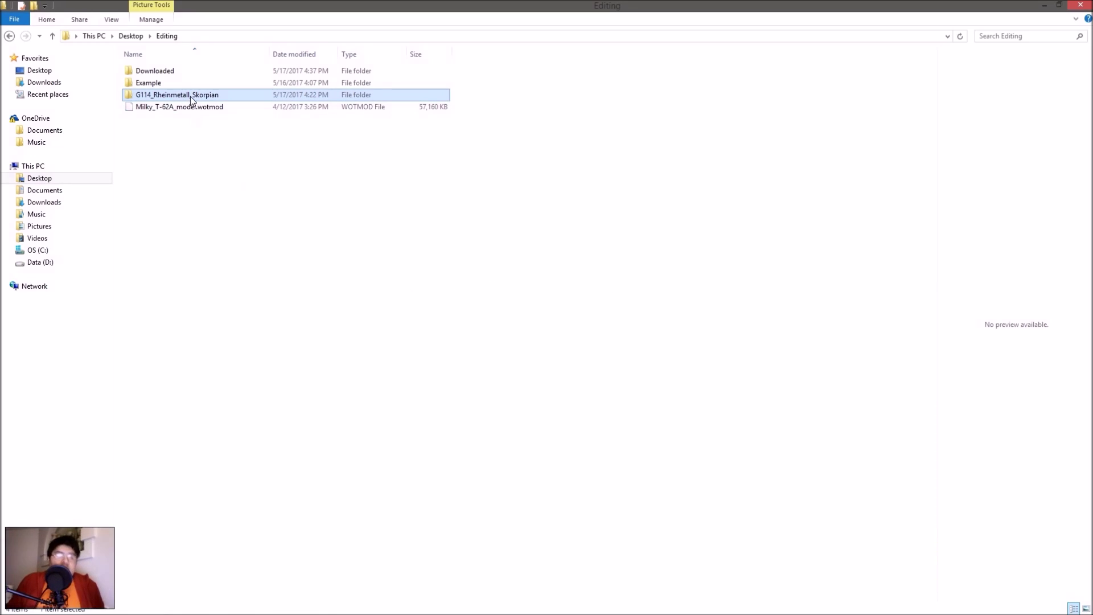
# - Create a new folder named german in res_mods\0.9.18.0\vehicles
pyautogui.hotkey('alt', 'Tab')
pyautogui.hotkey('alt', 'Tab')
pyautogui.hotkey('alt', 'Tab')
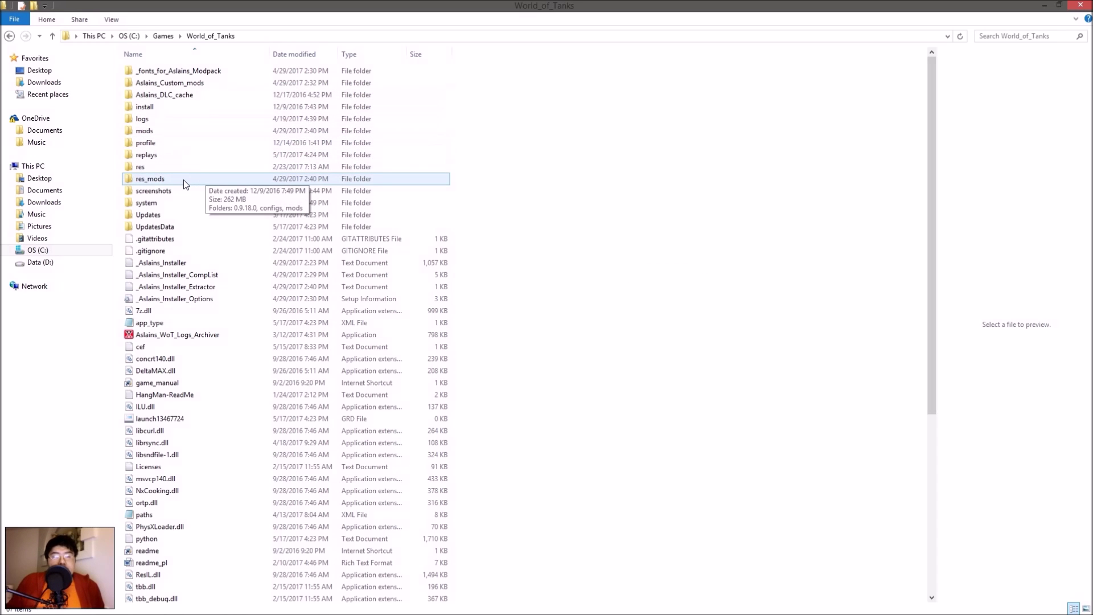
pyautogui.doubleClick(183, 180)
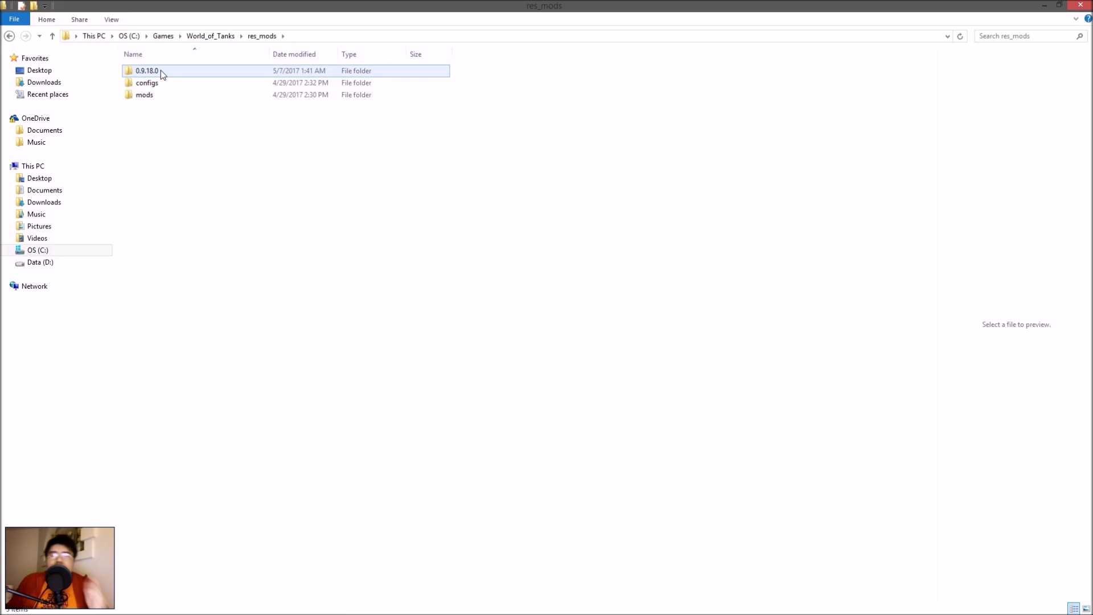
pyautogui.doubleClick(161, 70)
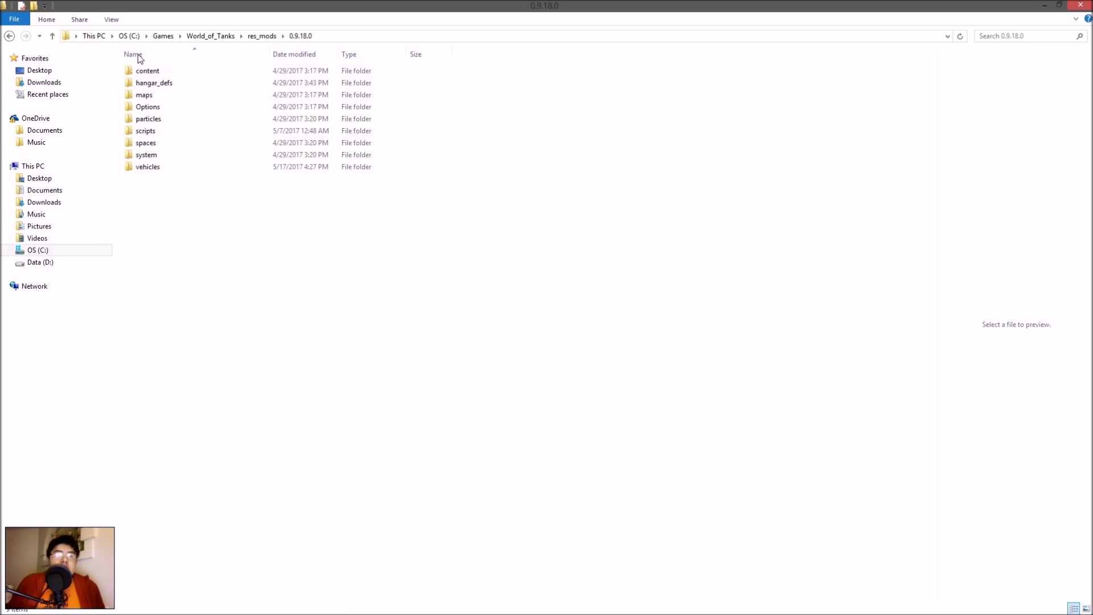
pyautogui.doubleClick(158, 170)
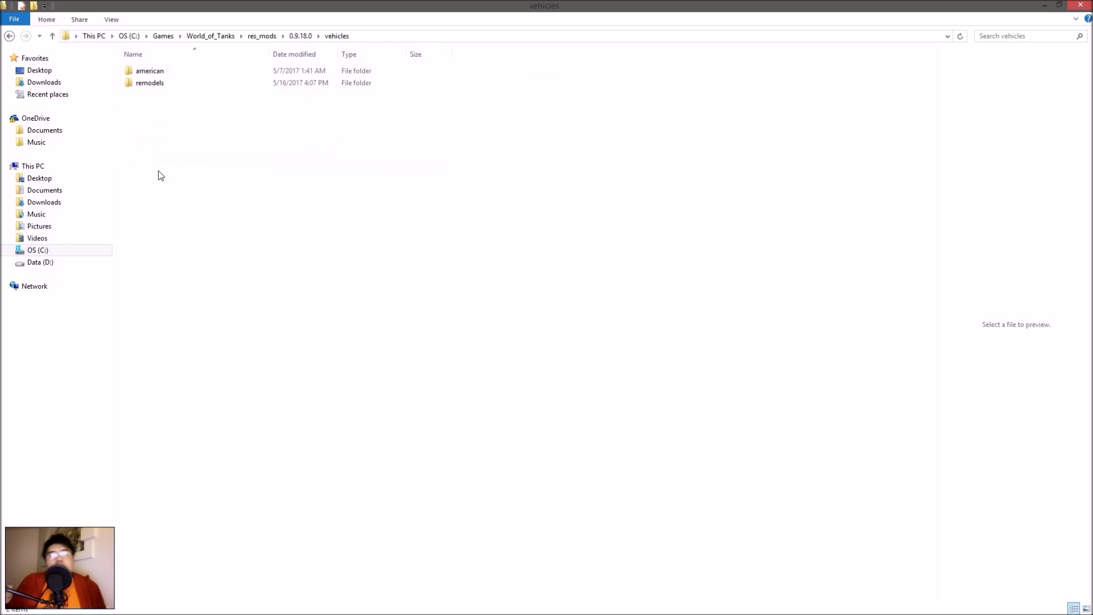
pyautogui.rightClick(177, 140)
pyautogui.moveTo(239, 277)
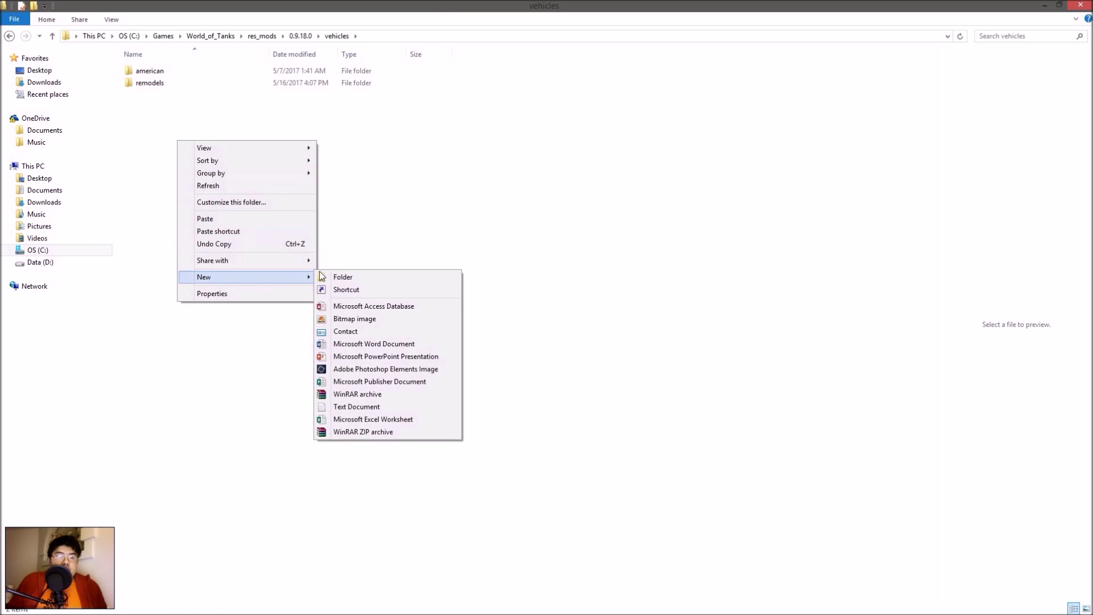
pyautogui.click(342, 276)
pyautogui.write('german')
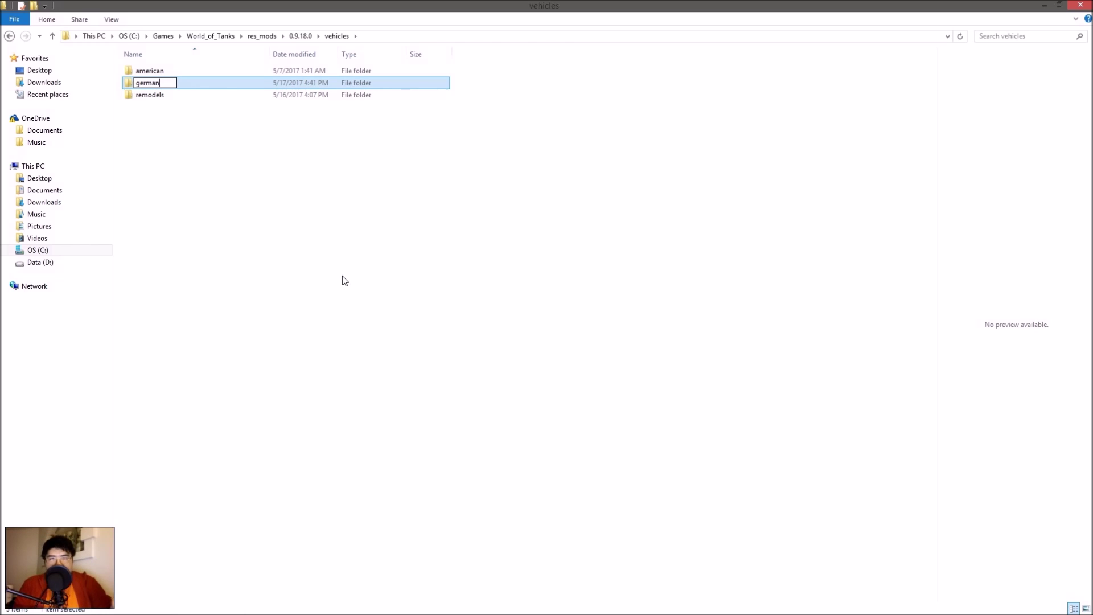
pyautogui.press('Return')
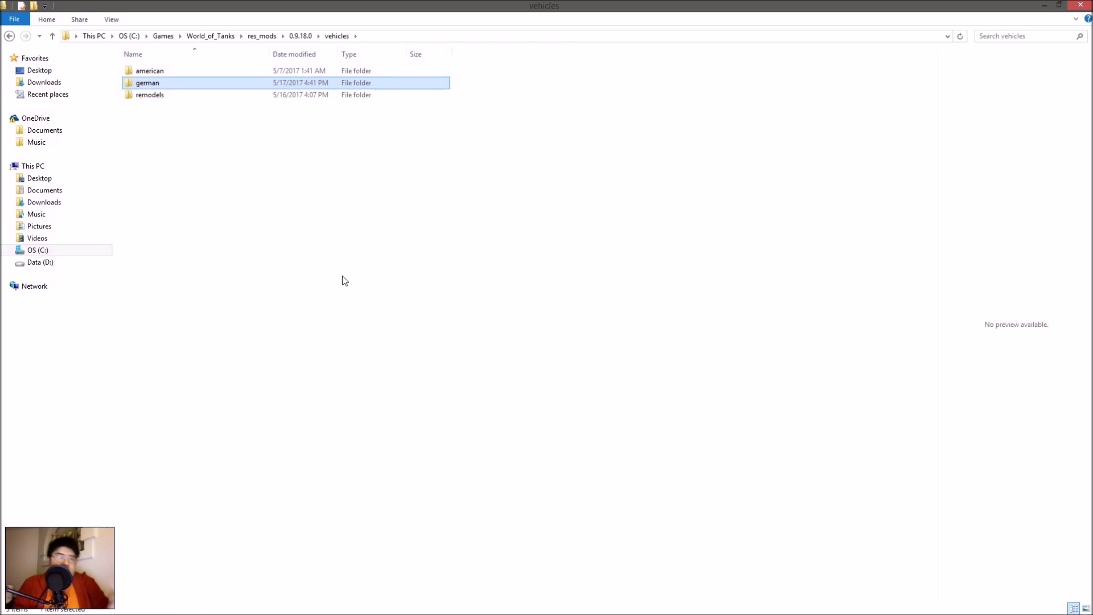
# - Paste the G114_Rheinmetall_Skorpian folder into german and check its textures
pyautogui.doubleClick(180, 84)
pyautogui.hotkey('ctrl', 'v')
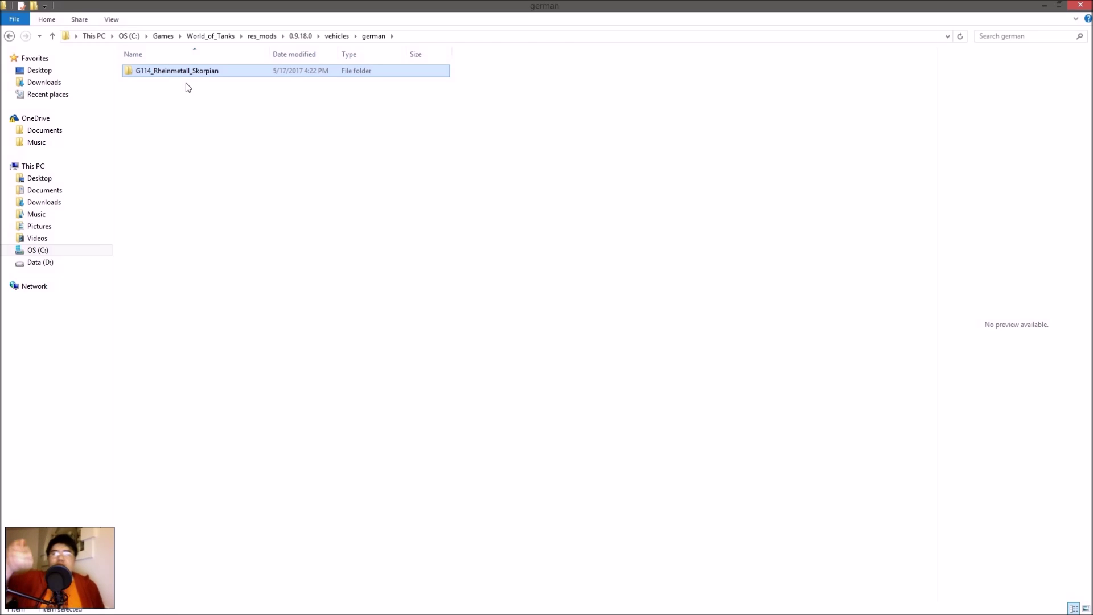
pyautogui.doubleClick(178, 74)
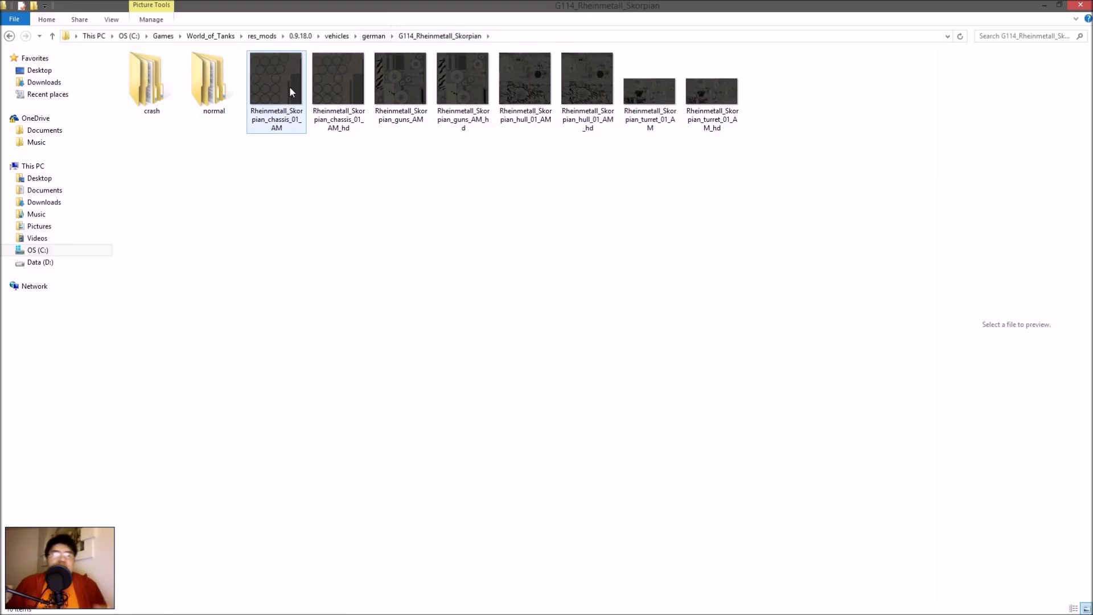
pyautogui.click(372, 37)
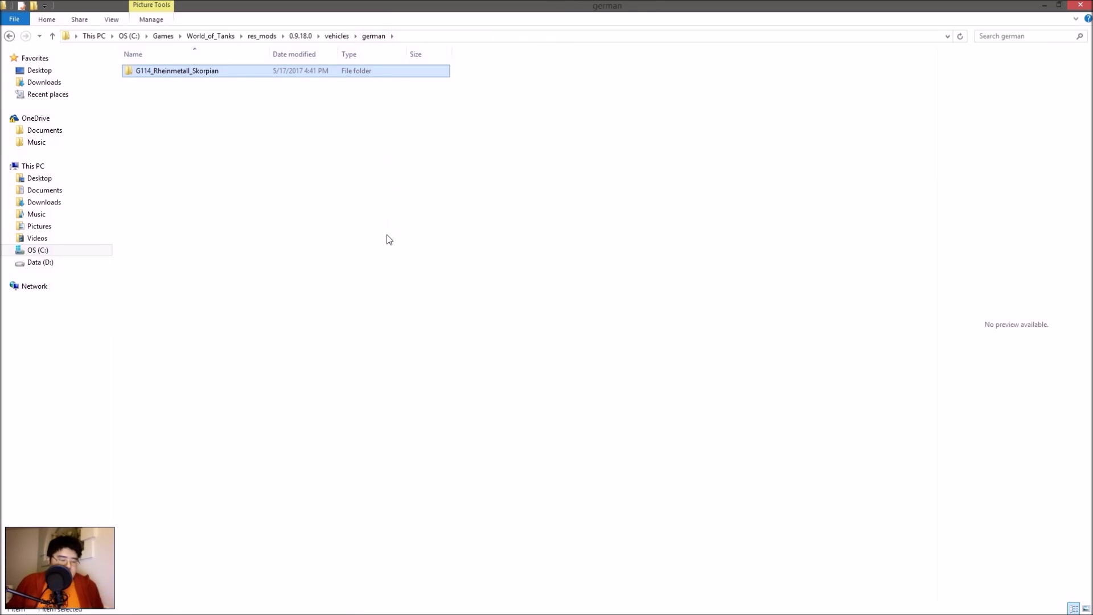
pyautogui.hotkey('alt', 'Tab')
pyautogui.hotkey('alt', 'Tab')
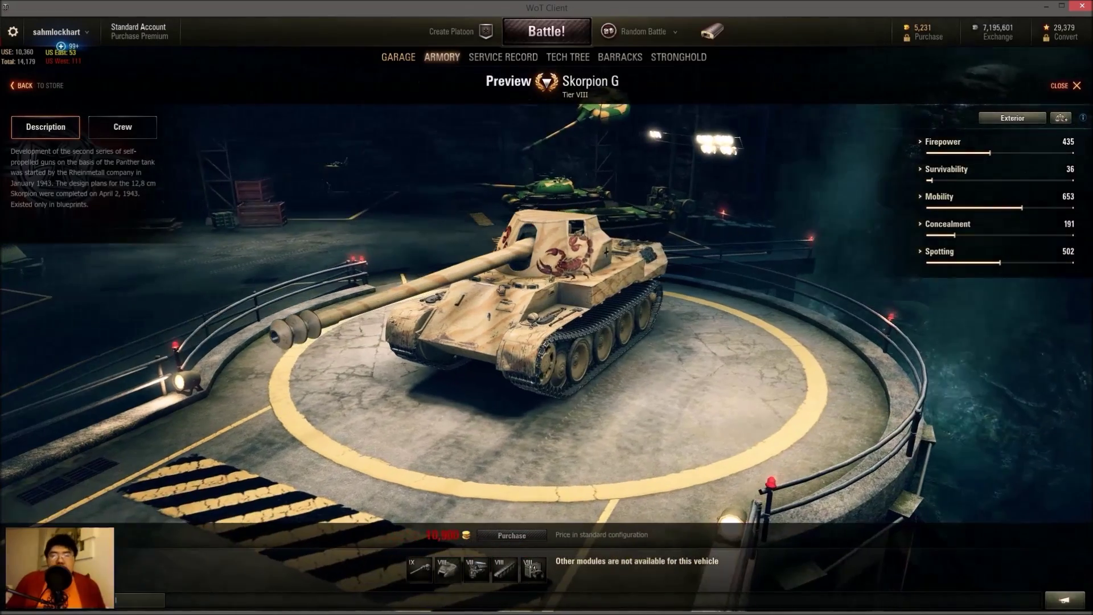
# - Preview the Skorpion G again and orbit it to confirm the dark striped modded texture
pyautogui.click(439, 60)
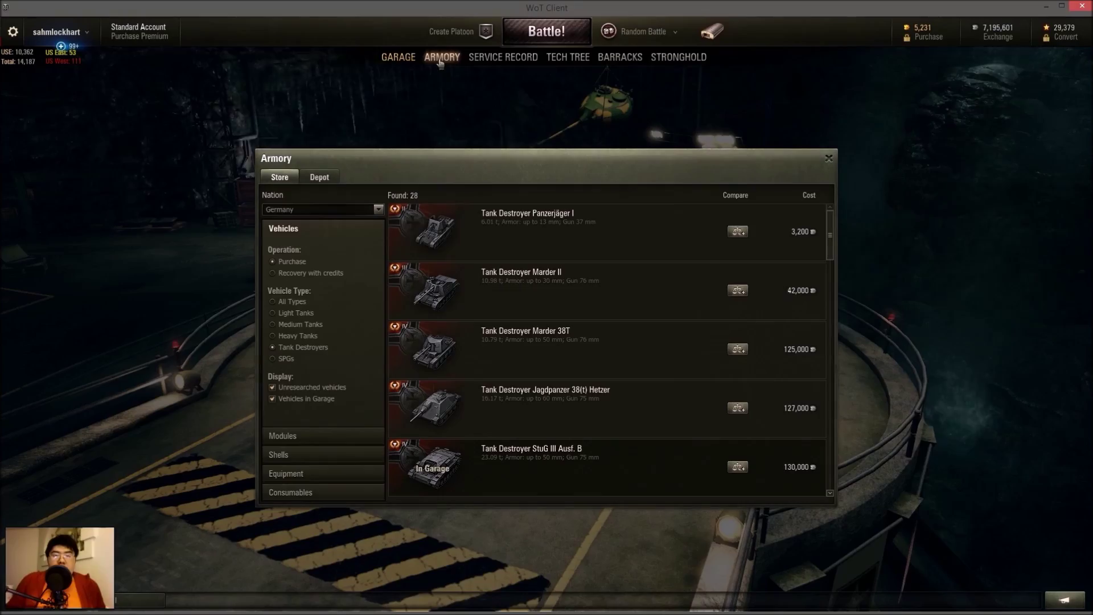
pyautogui.scroll(-5, 560, 387)
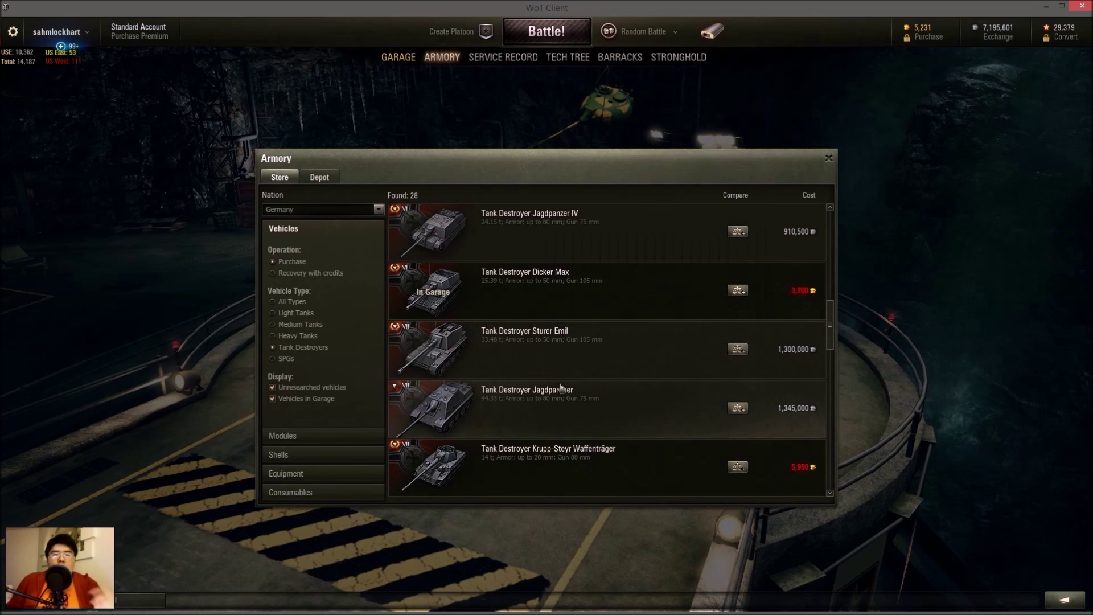
pyautogui.scroll(-8, 561, 388)
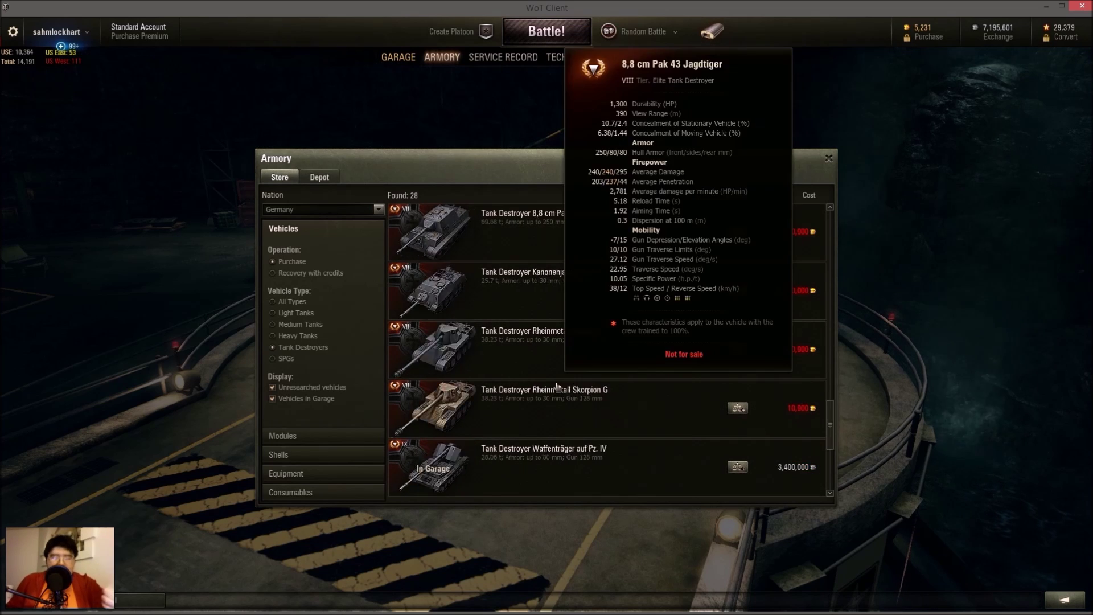
pyautogui.scroll(-3, 557, 387)
pyautogui.rightClick(520, 214)
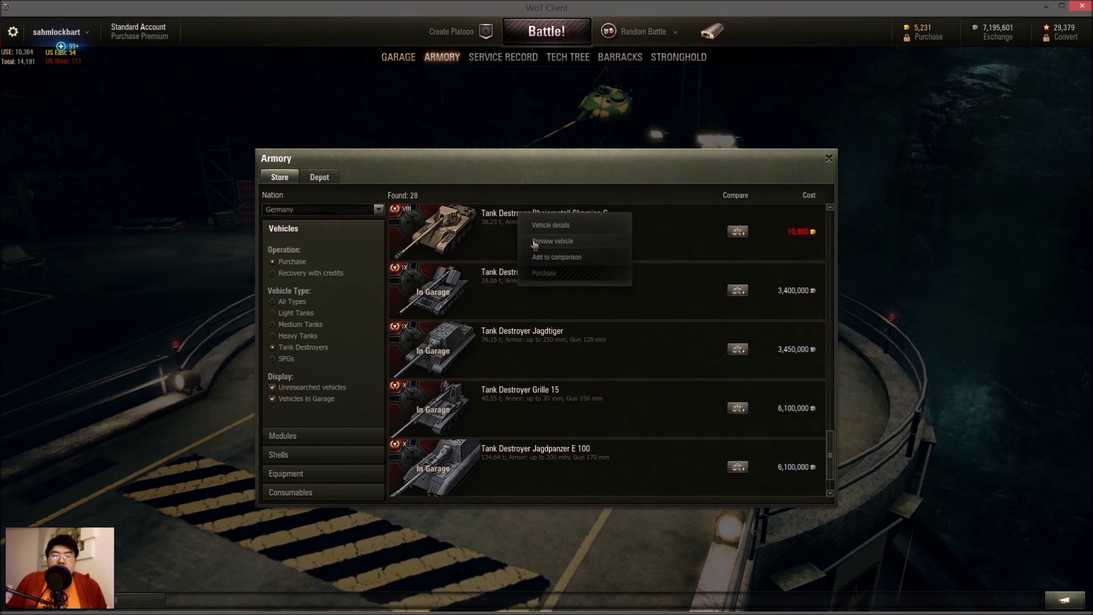
pyautogui.click(534, 241)
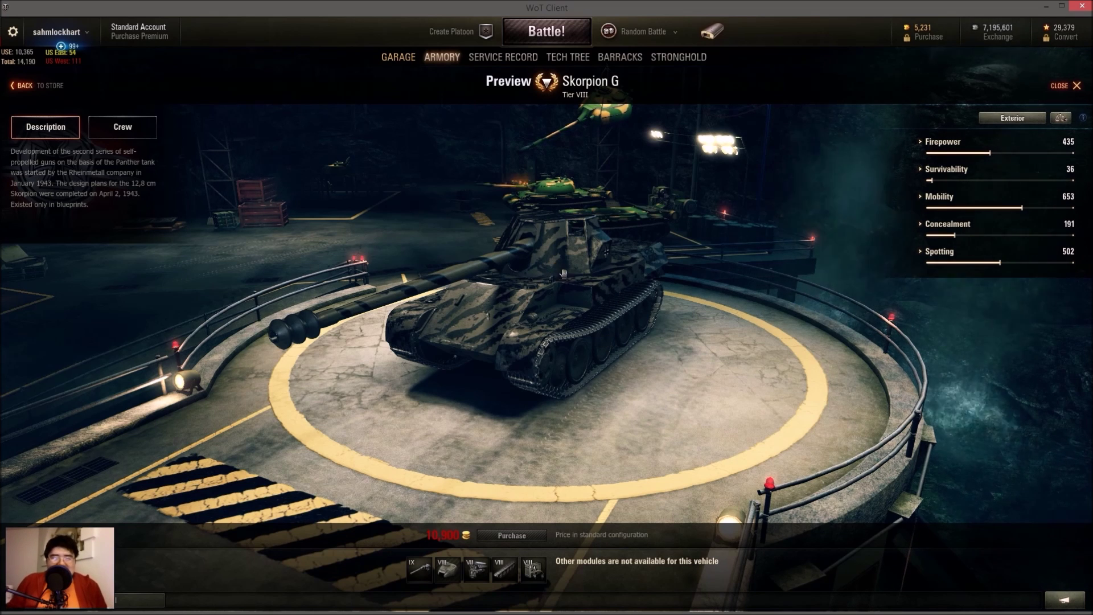
pyautogui.moveTo(563, 295); pyautogui.dragTo(433, 297)
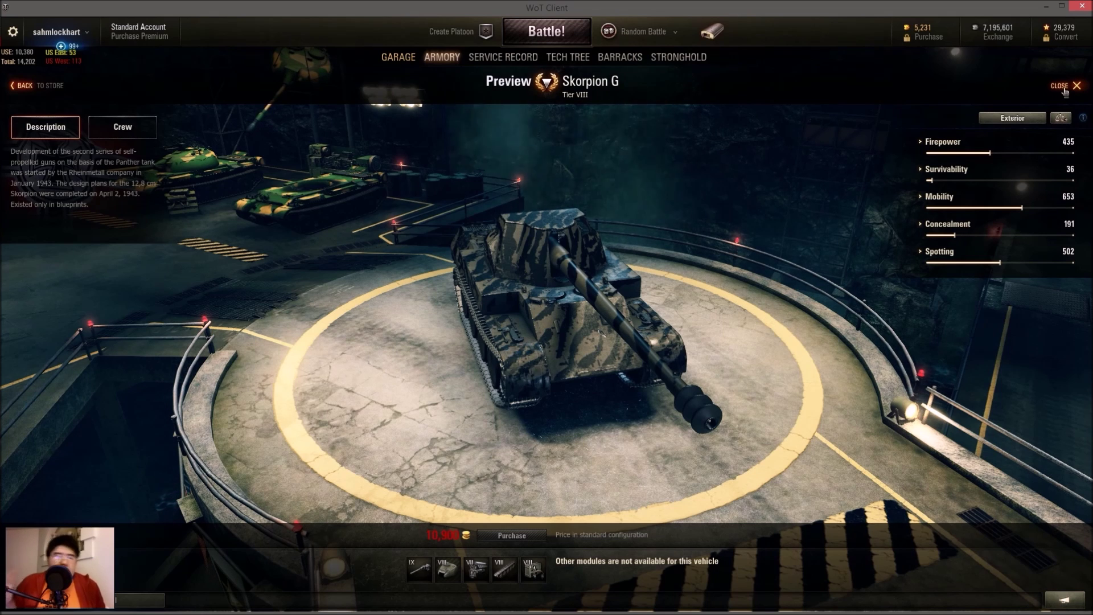
pyautogui.hotkey('alt', 'Tab')
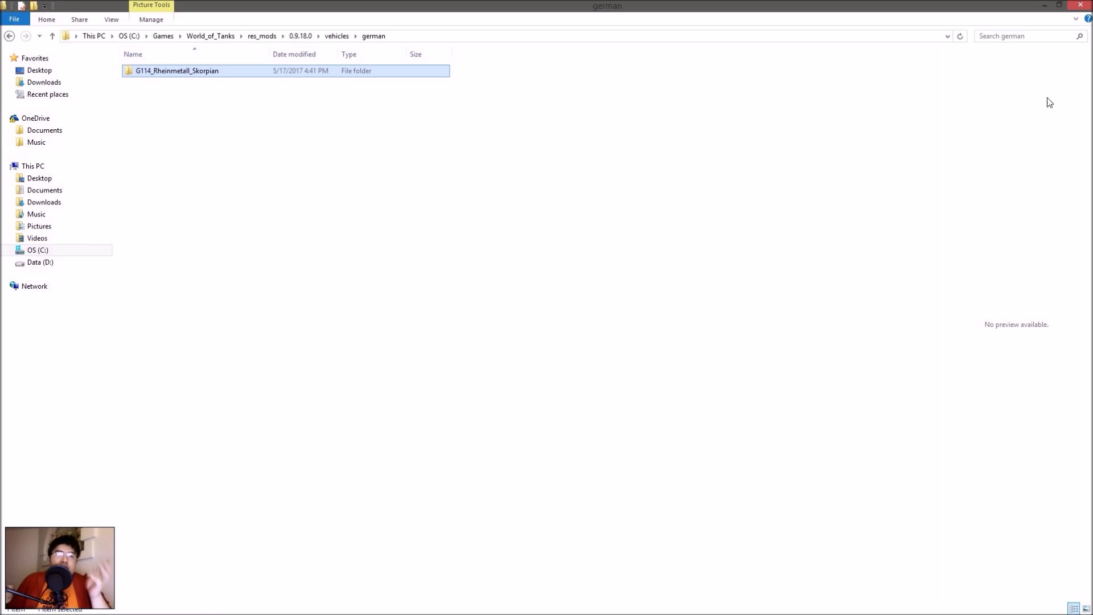
# - Open vehicles_level_08.pkg from res\packages in 7-Zip and view its vehicles folder
pyautogui.click(211, 36)
pyautogui.doubleClick(156, 165)
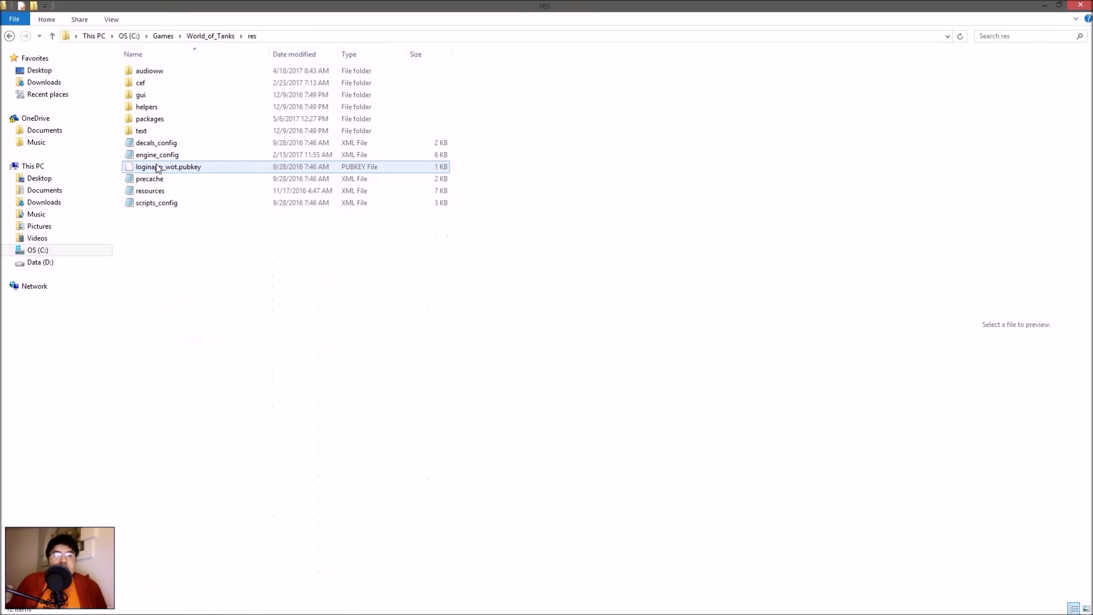
pyautogui.doubleClick(167, 124)
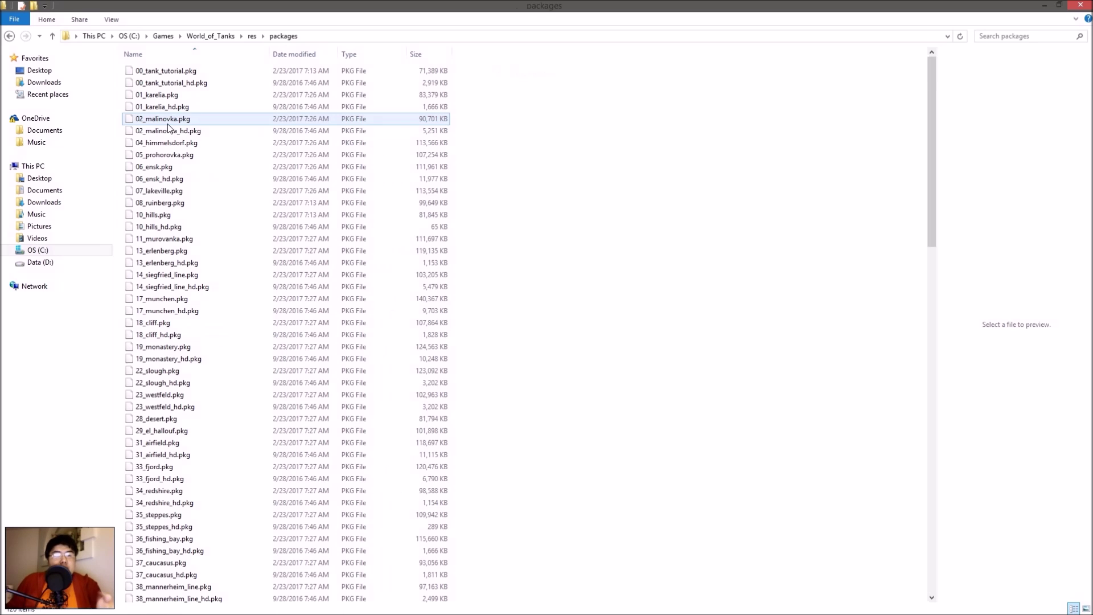
pyautogui.scroll(-15, 215, 164)
pyautogui.scroll(-10, 220, 166)
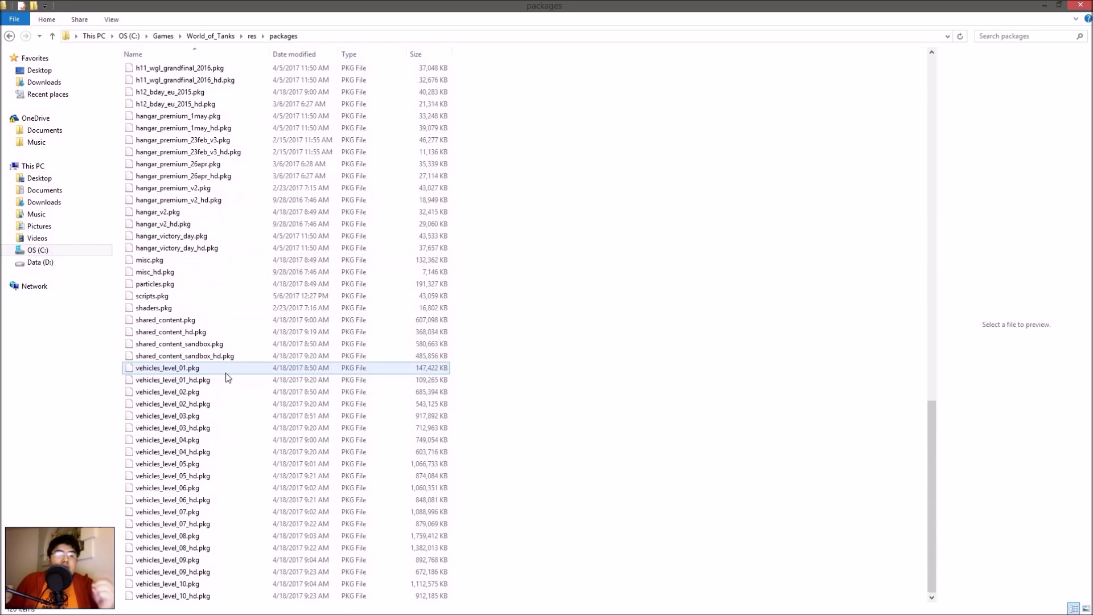
pyautogui.rightClick(196, 539)
pyautogui.moveTo(276, 273)
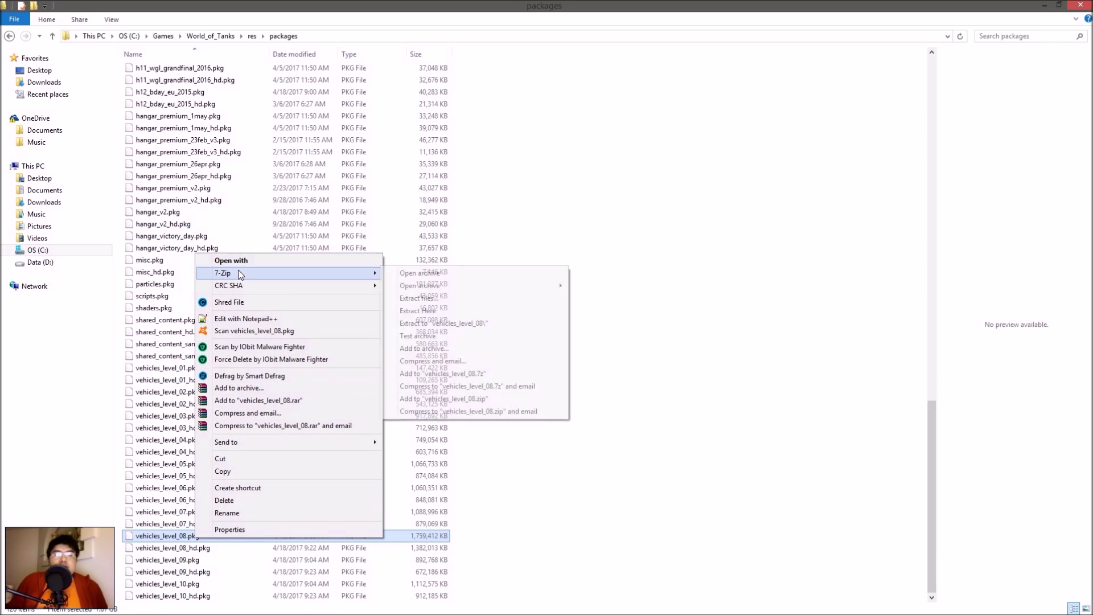
pyautogui.click(409, 273)
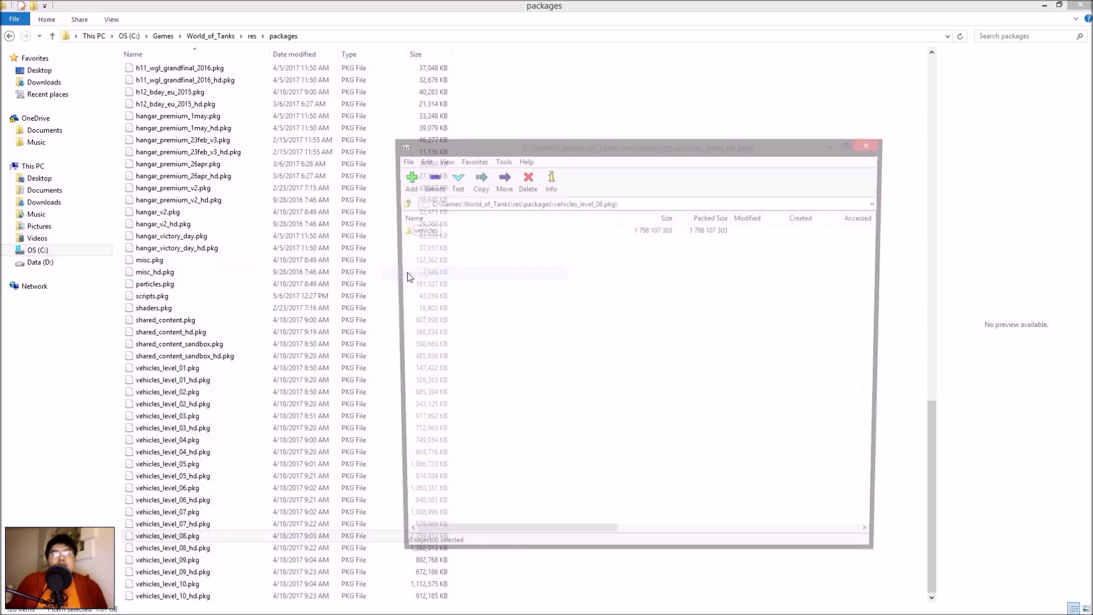
pyautogui.doubleClick(419, 229)
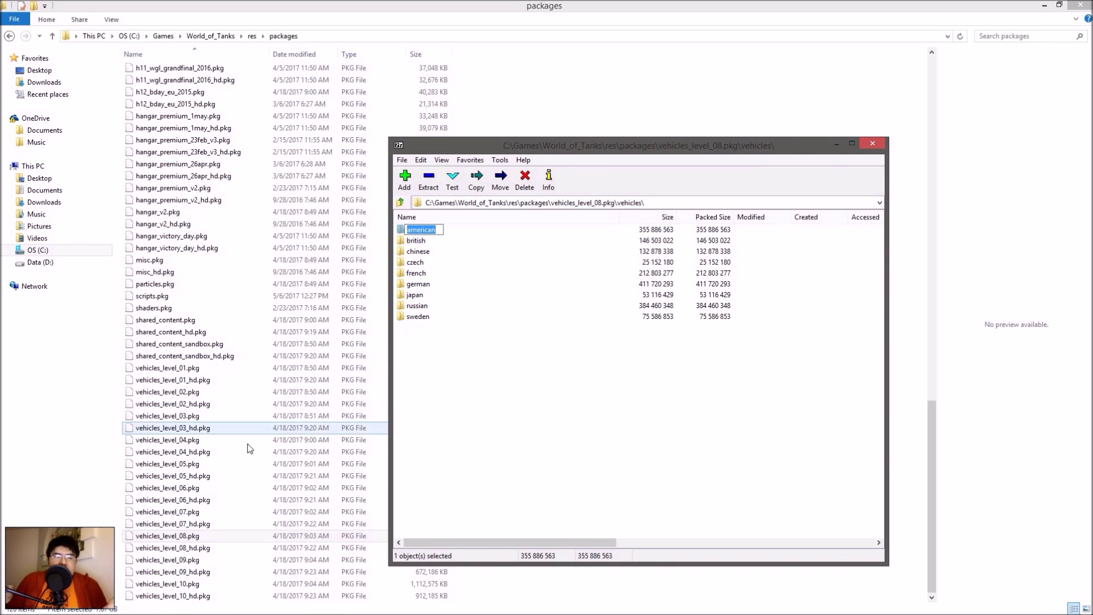
pyautogui.click(184, 548)
# - Open vehicles_level_08_hd.pkg in 7-Zip and select vehicles\german\G114_Rheinmetall_Skorpian
pyautogui.rightClick(184, 548)
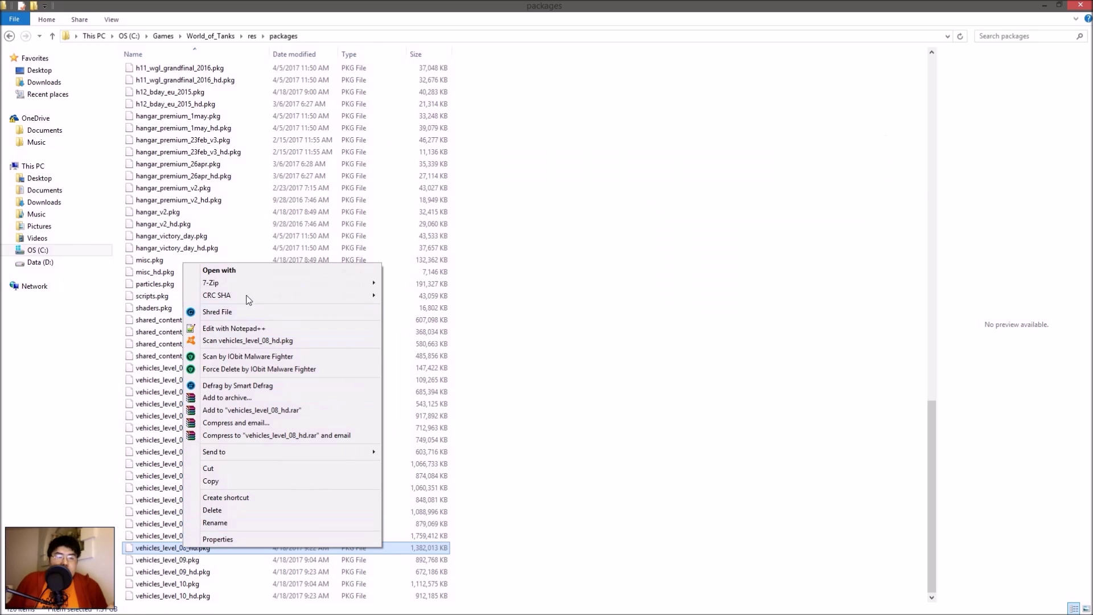
pyautogui.moveTo(251, 283)
pyautogui.click(424, 283)
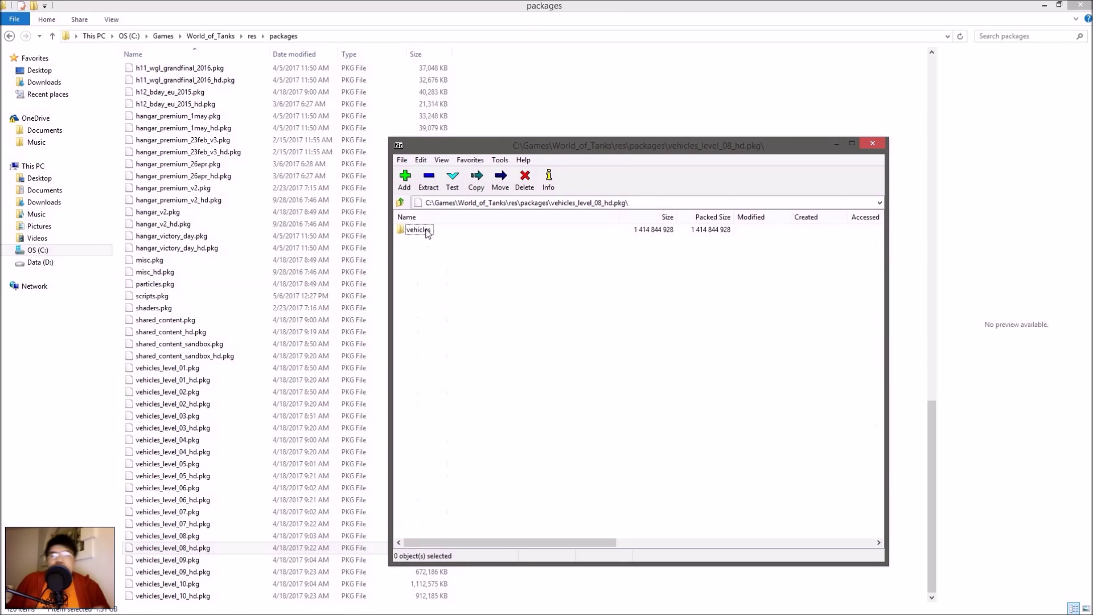
pyautogui.doubleClick(427, 230)
pyautogui.doubleClick(426, 285)
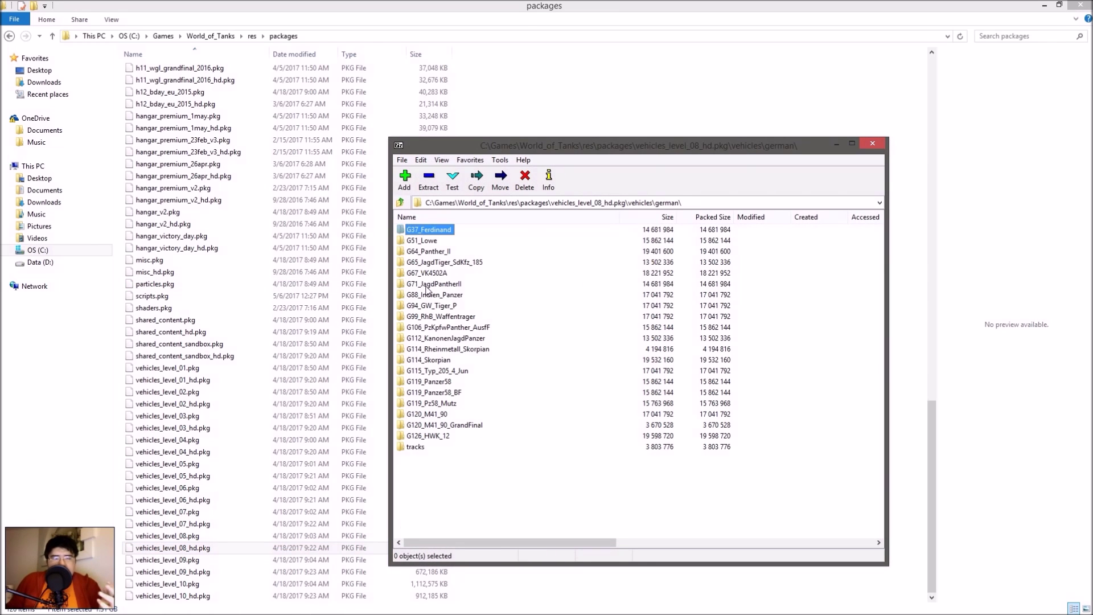
pyautogui.click(456, 349)
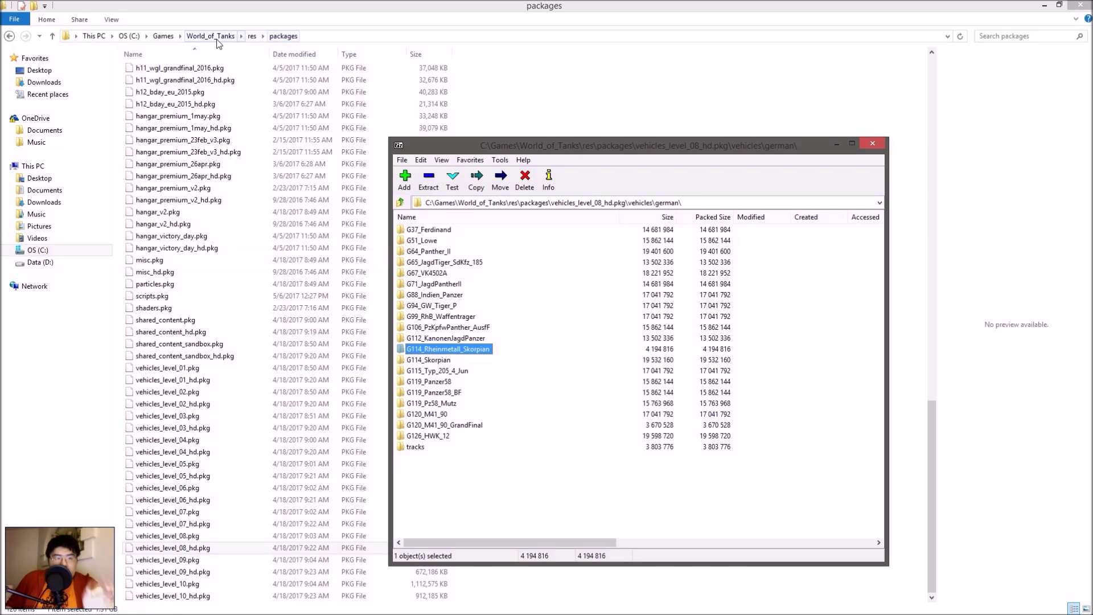
pyautogui.click(212, 36)
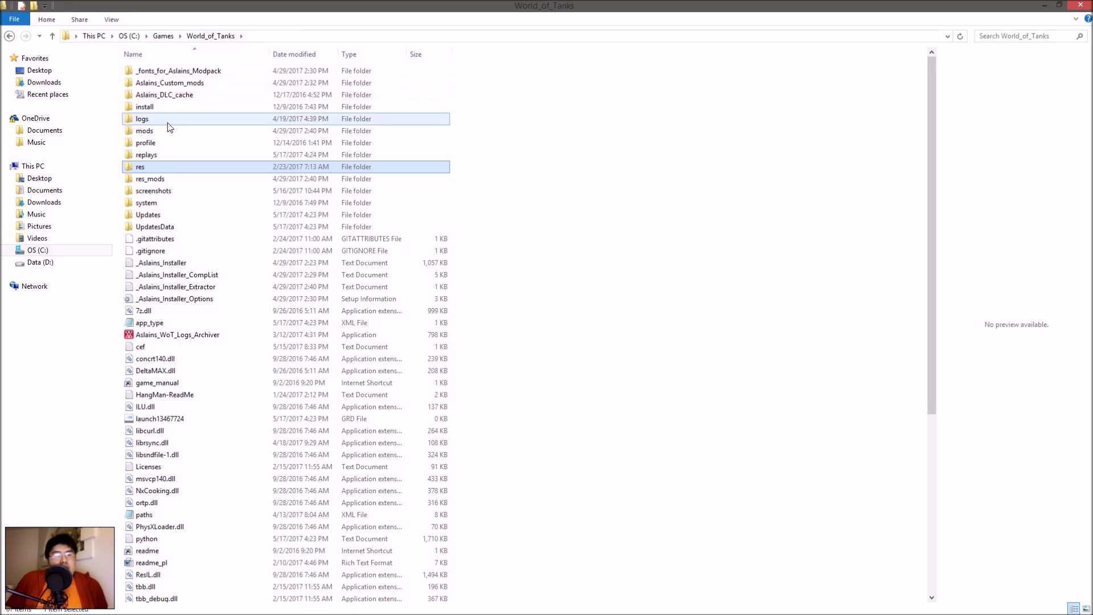
# - Open the T110E5 model wotmod from mods\0.9.18.0 in 7-Zip and inspect its res folder
pyautogui.keyDown('ctrl'); pyautogui.click(162, 131); pyautogui.keyUp('ctrl')
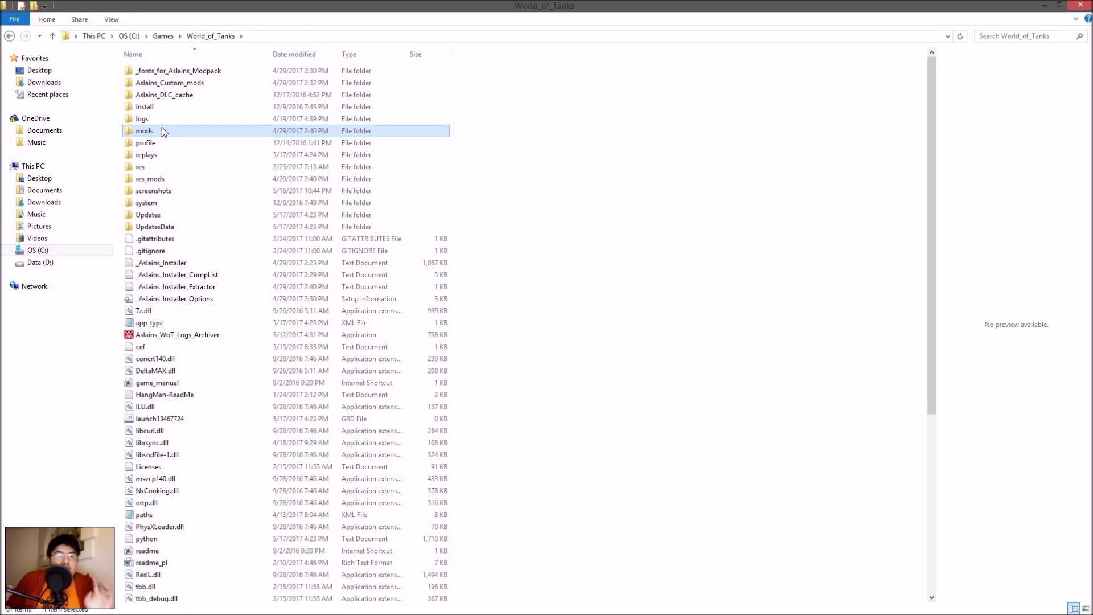
pyautogui.doubleClick(162, 130)
pyautogui.doubleClick(164, 71)
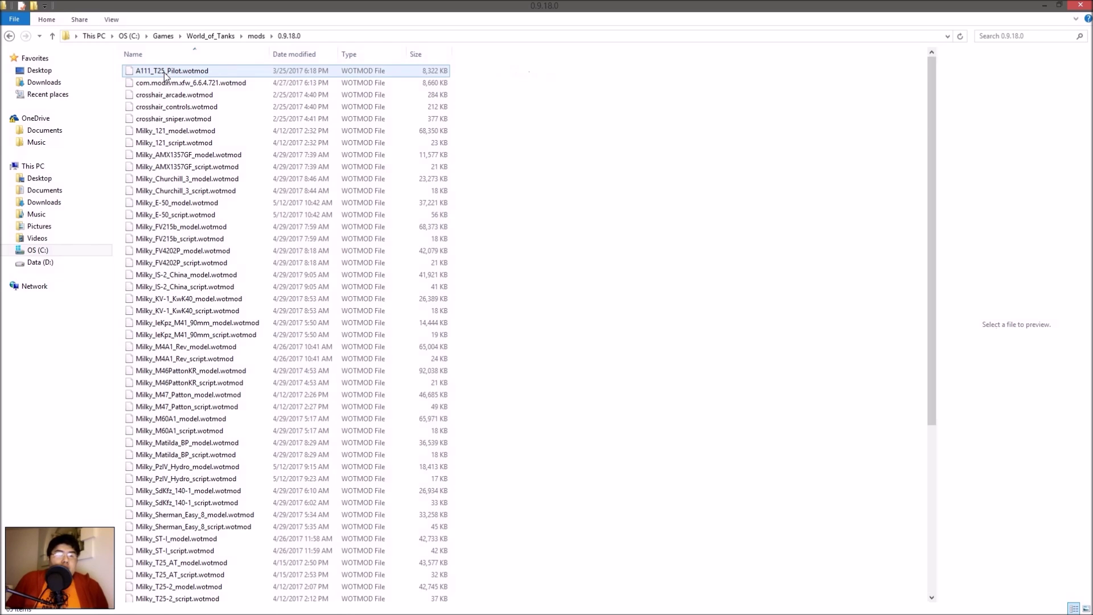
pyautogui.scroll(-1, 288, 283)
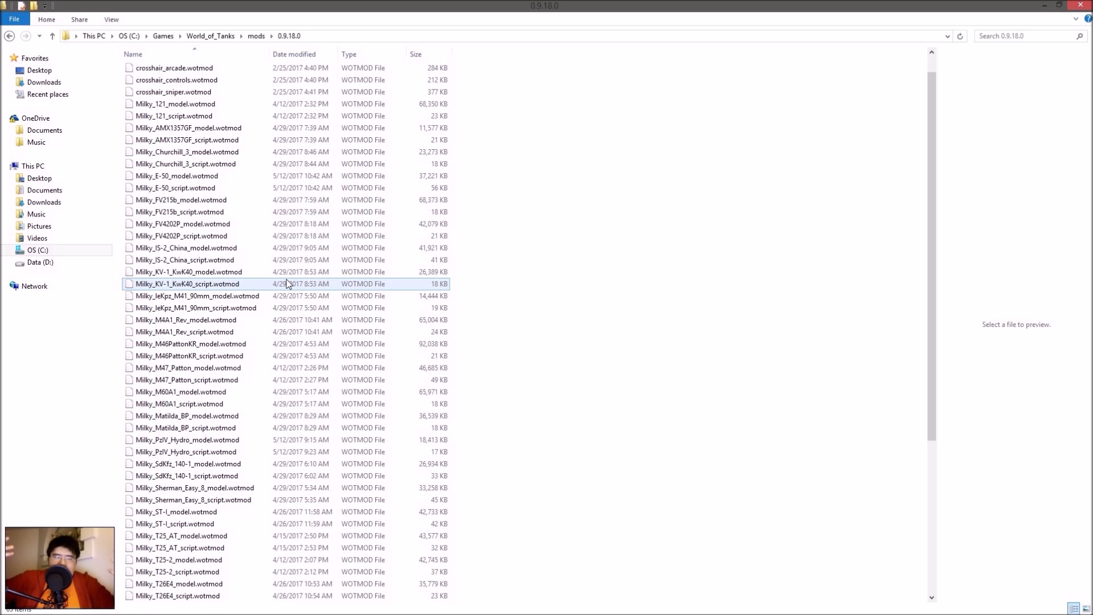
pyautogui.scroll(-6, 288, 284)
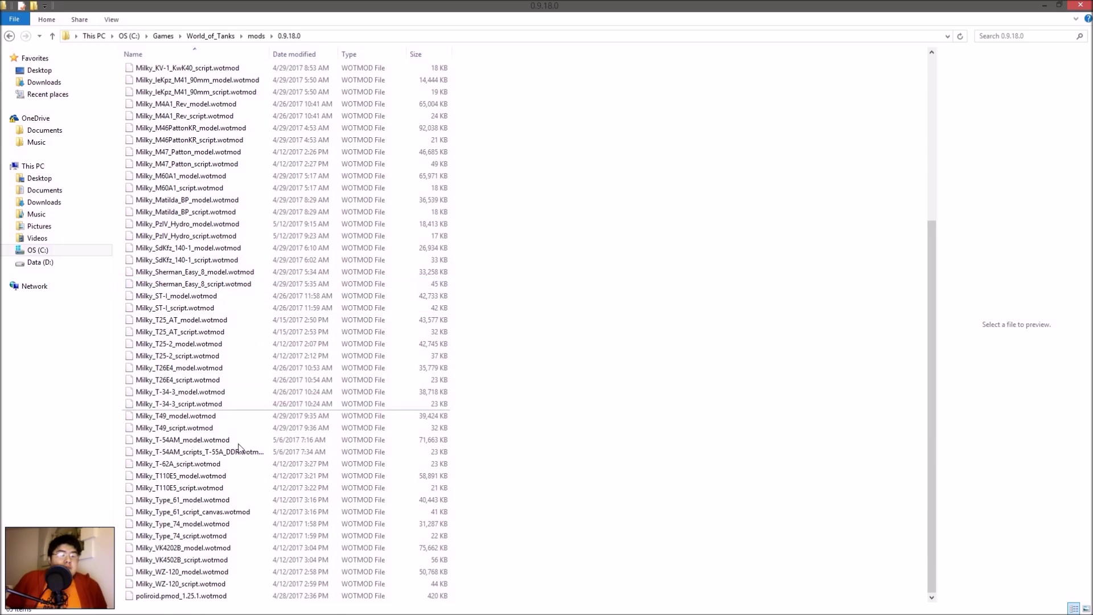
pyautogui.rightClick(195, 479)
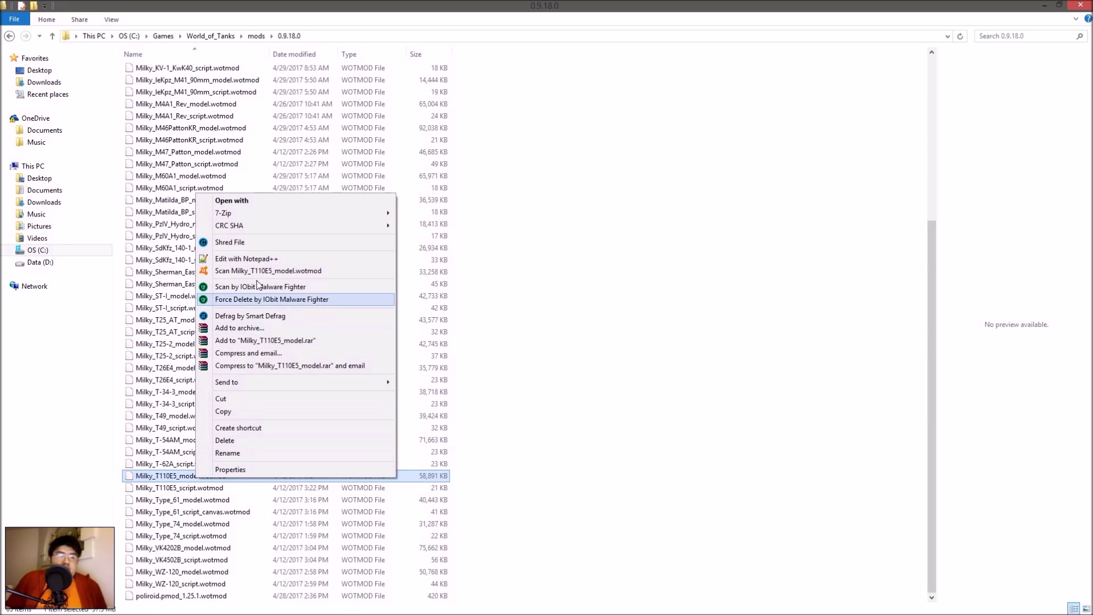
pyautogui.moveTo(228, 213)
pyautogui.click(418, 216)
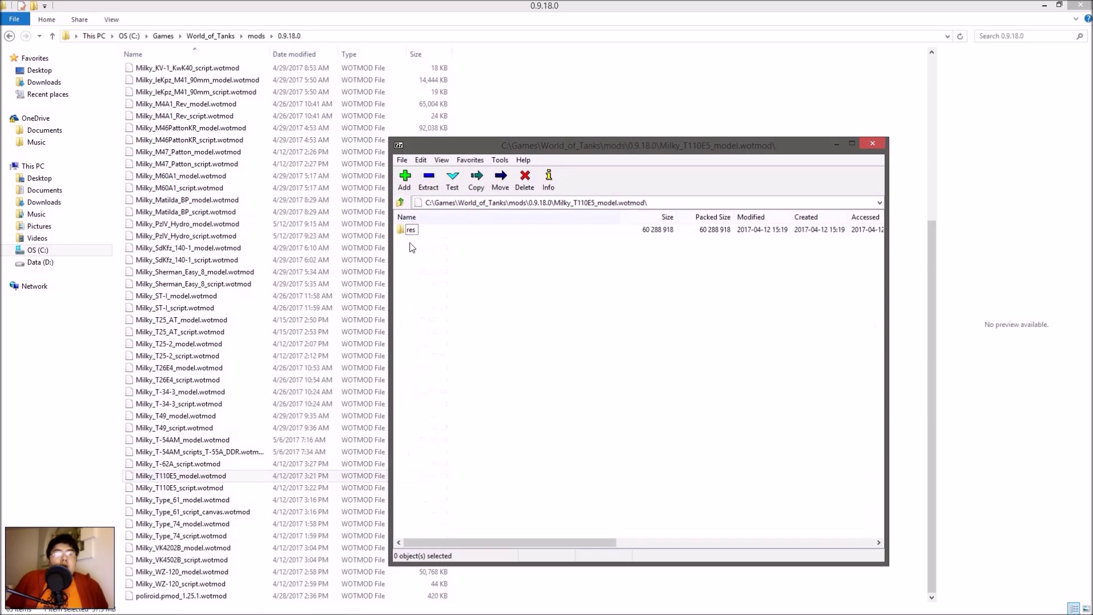
pyautogui.click(410, 230)
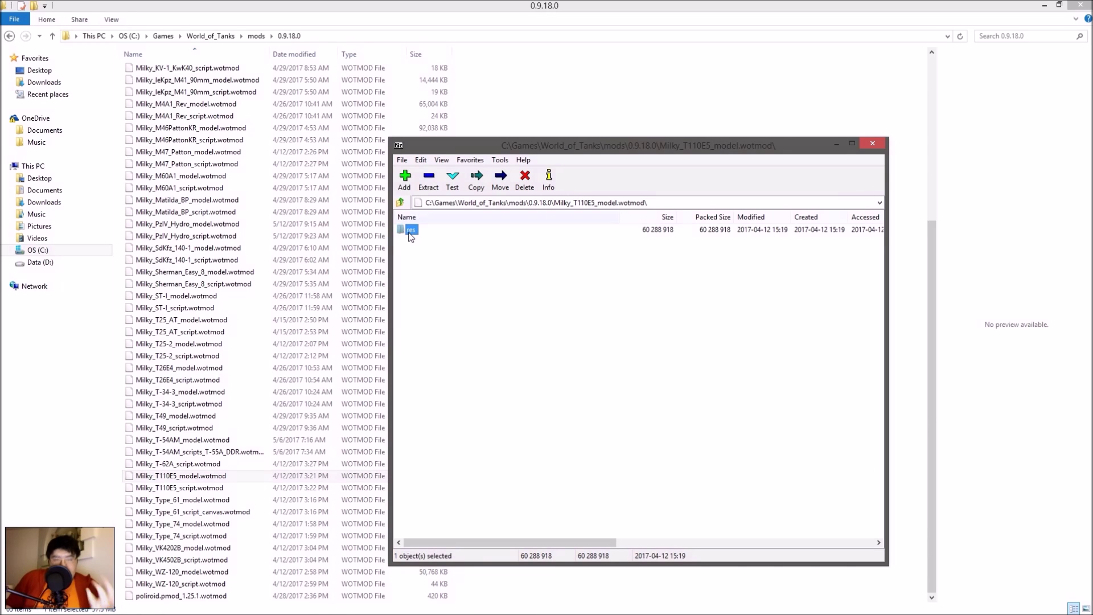
pyautogui.rightClick(403, 230)
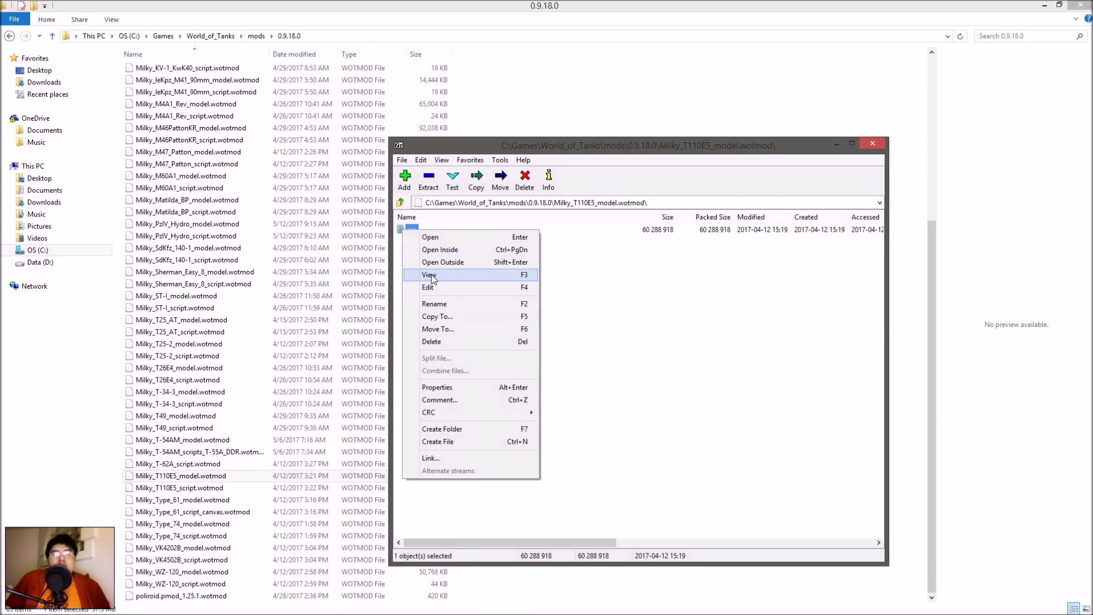
pyautogui.click(248, 480)
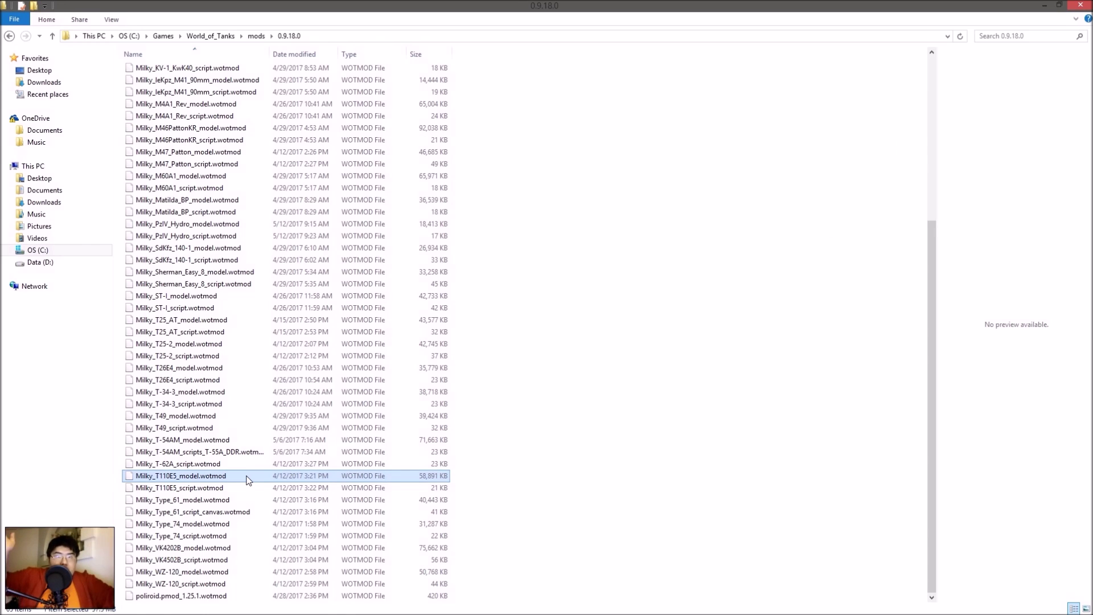
# - Close the vehicles archive window and go back to the Desktop's Editing folder
pyautogui.hotkey('alt', 'Tab')
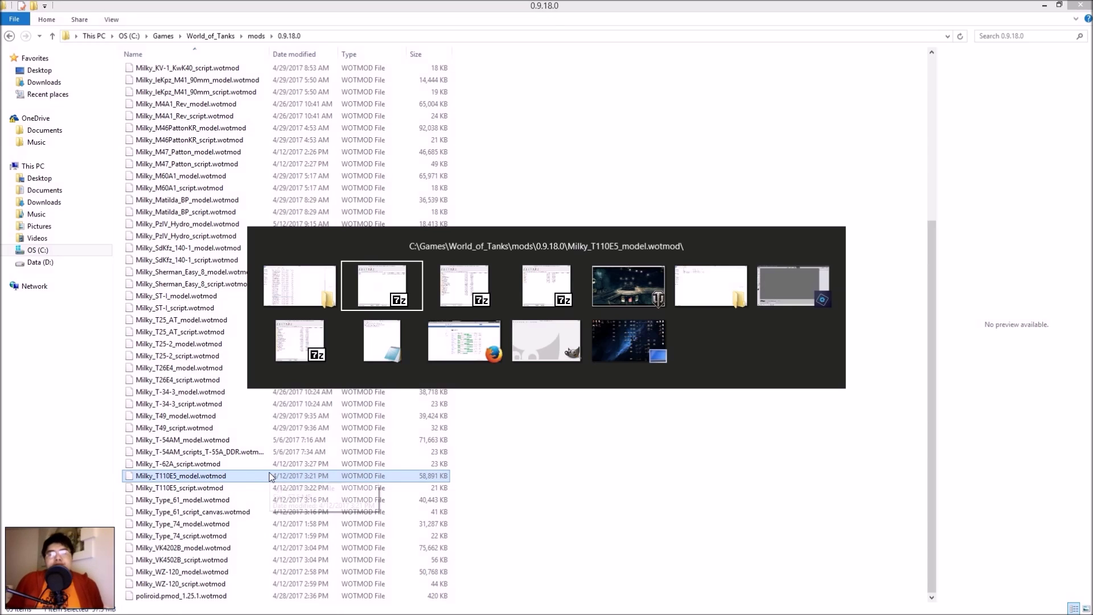
pyautogui.hotkey('alt', 'Tab')
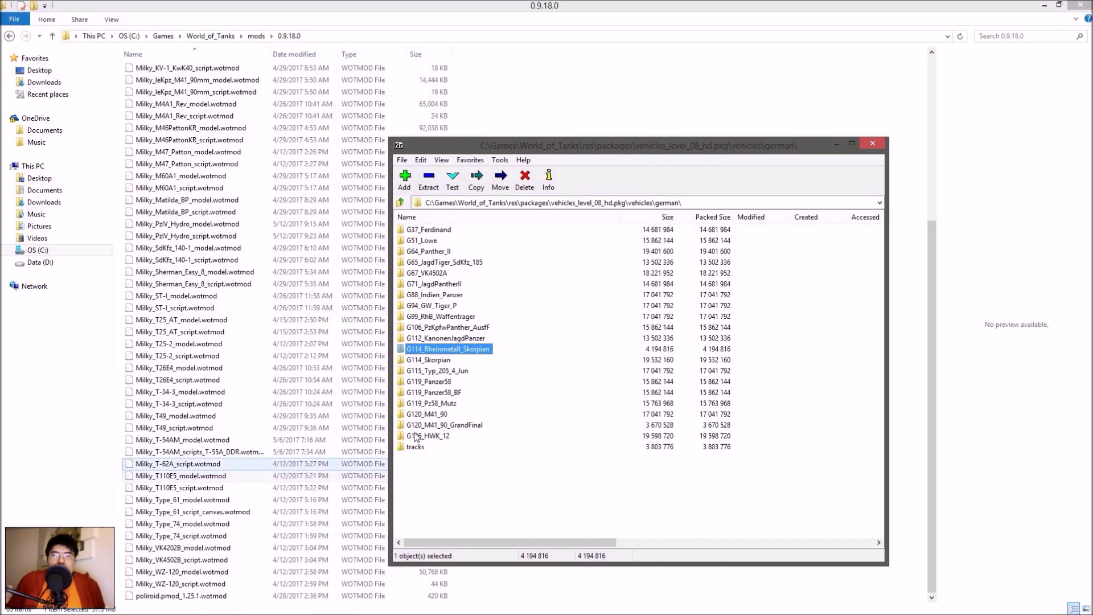
pyautogui.press('alt')
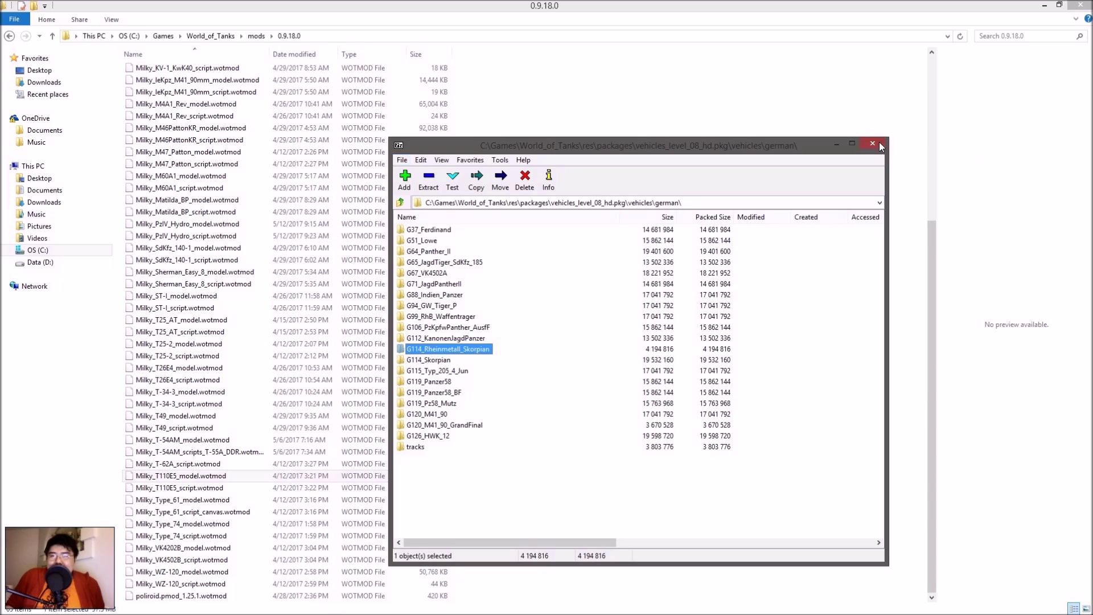
pyautogui.click(877, 143)
pyautogui.hotkey('alt', 'Tab')
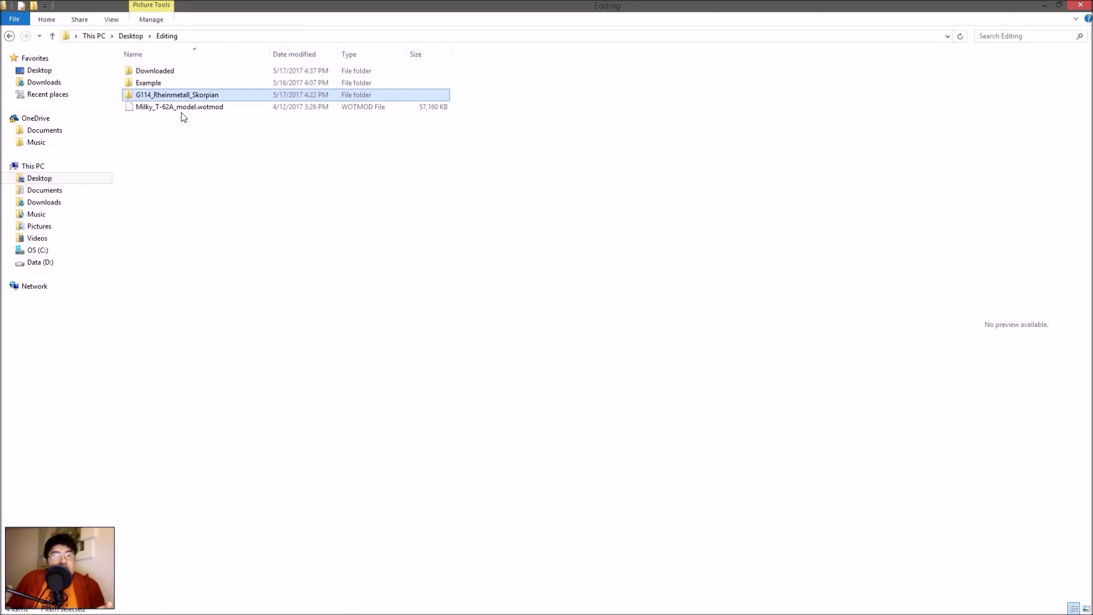
# - Browse the T-62A model wotmod in 7-Zip down to res\vehicles\remodels\russian\R87_T62A
pyautogui.rightClick(153, 110)
pyautogui.moveTo(177, 129)
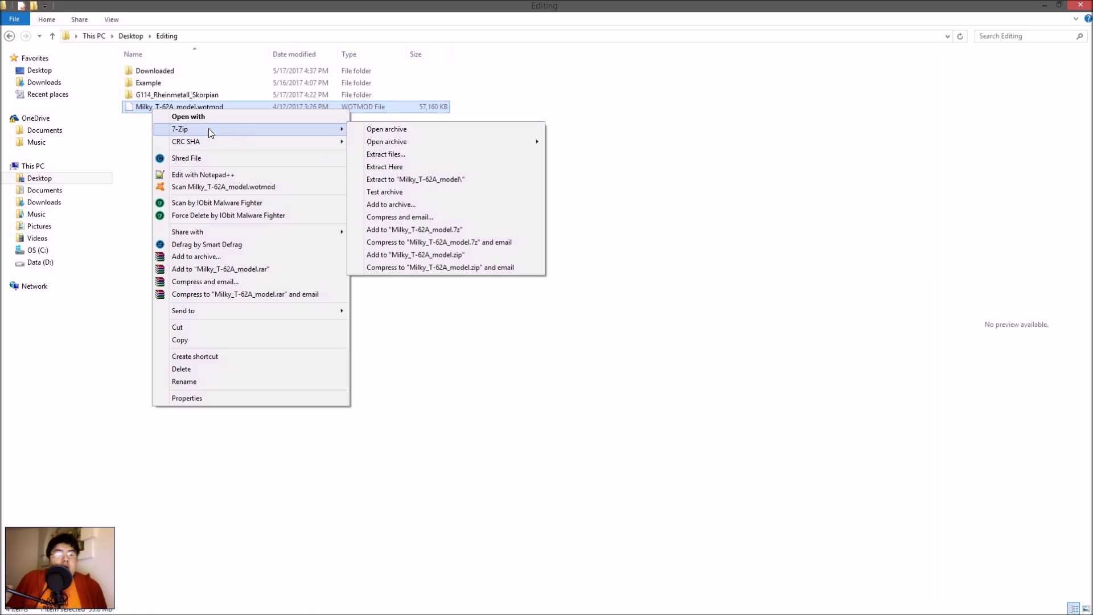
pyautogui.click(387, 130)
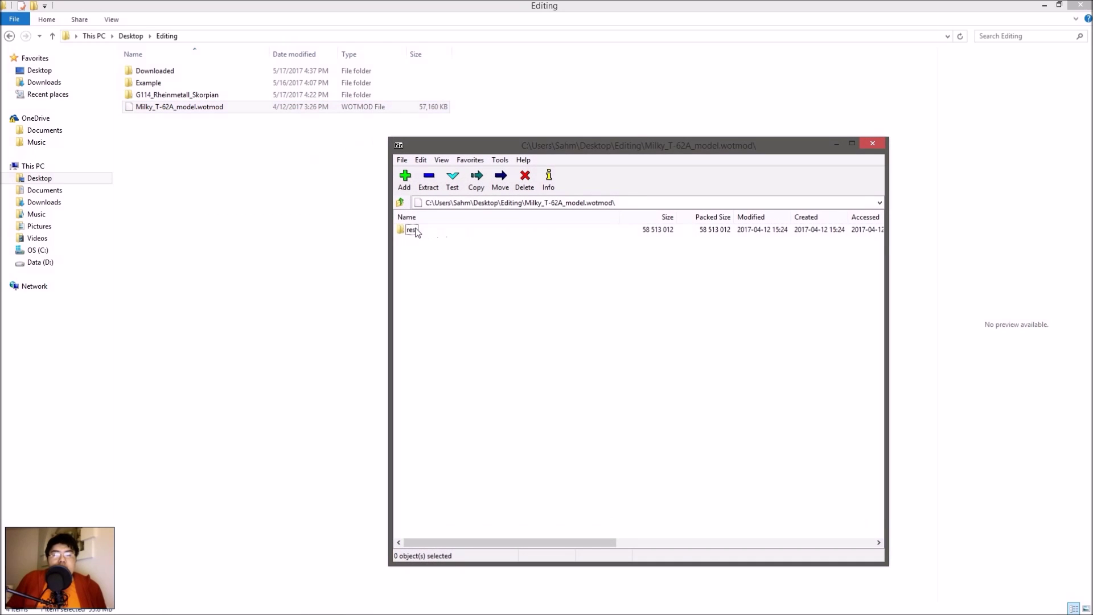
pyautogui.doubleClick(413, 230)
pyautogui.doubleClick(420, 230)
pyautogui.doubleClick(427, 230)
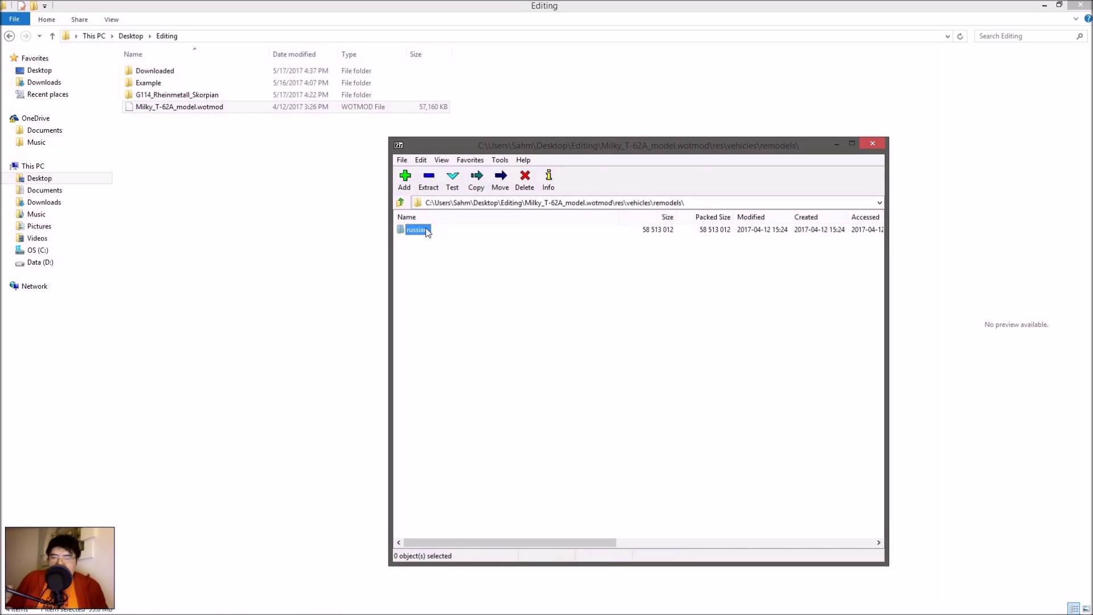
pyautogui.doubleClick(427, 230)
pyautogui.click(424, 230)
pyautogui.click(423, 230)
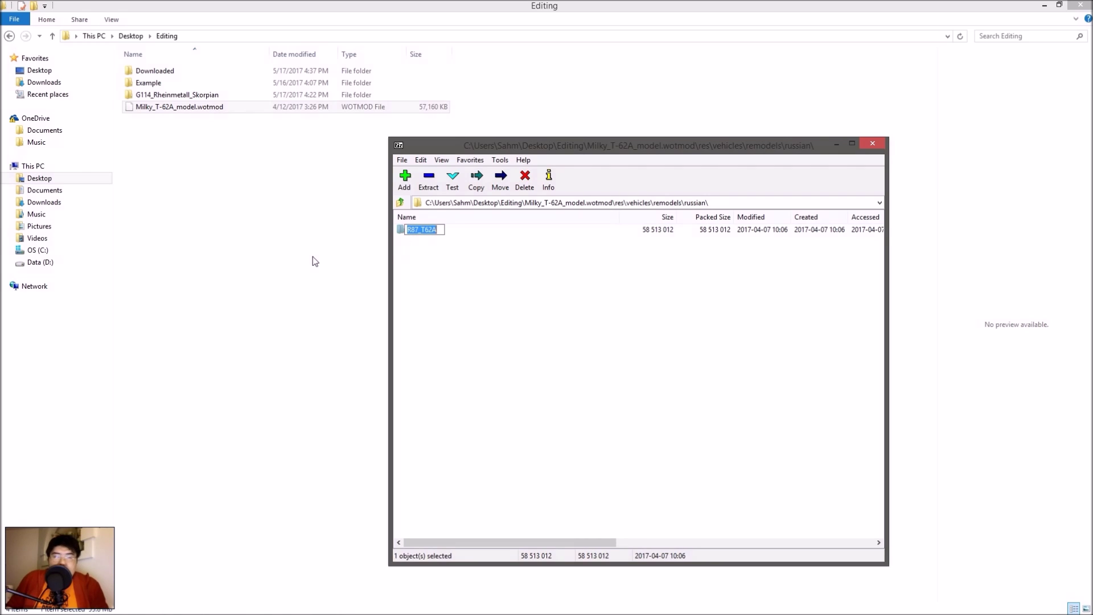
# - Open T62A_chassis_01_AM from Example\res\vehicles\remodels\russian\R87_T62A in Photoshop Elements
pyautogui.click(195, 240)
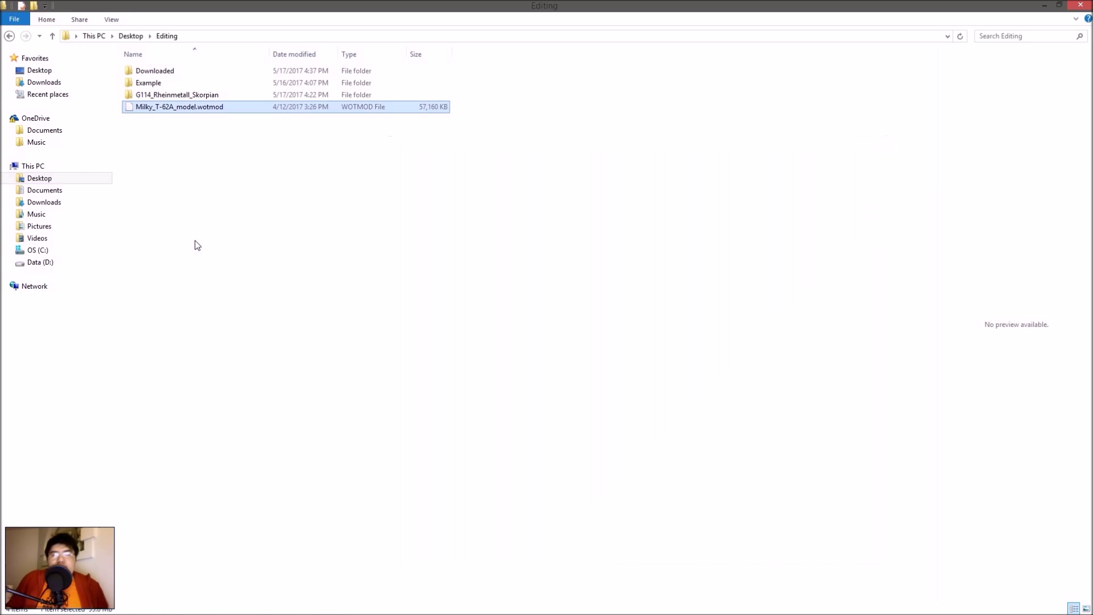
pyautogui.doubleClick(150, 83)
pyautogui.doubleClick(136, 72)
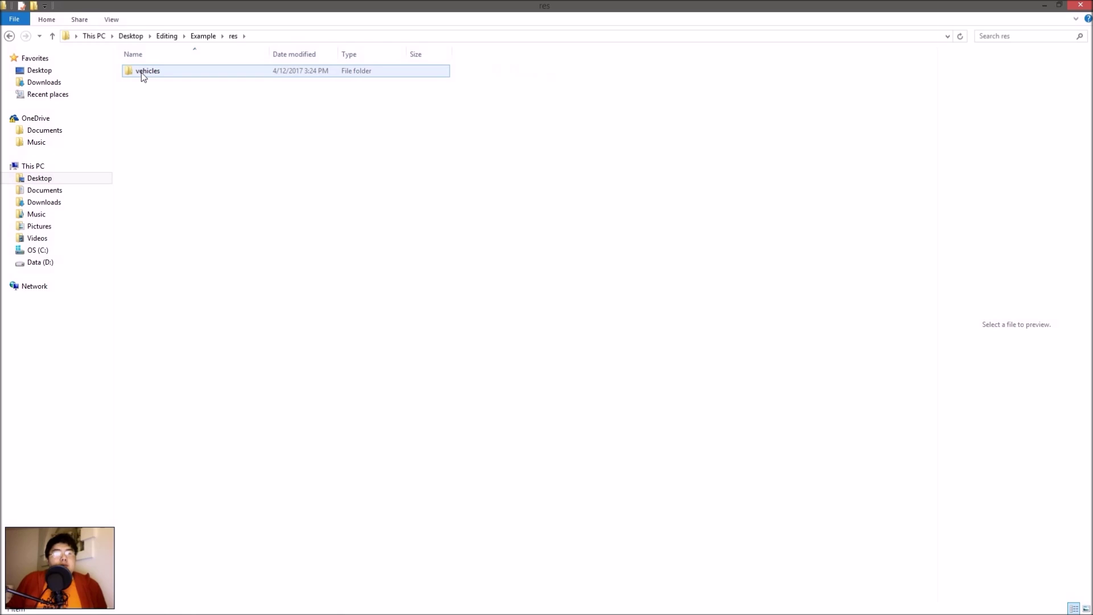
pyautogui.doubleClick(141, 73)
pyautogui.doubleClick(141, 73)
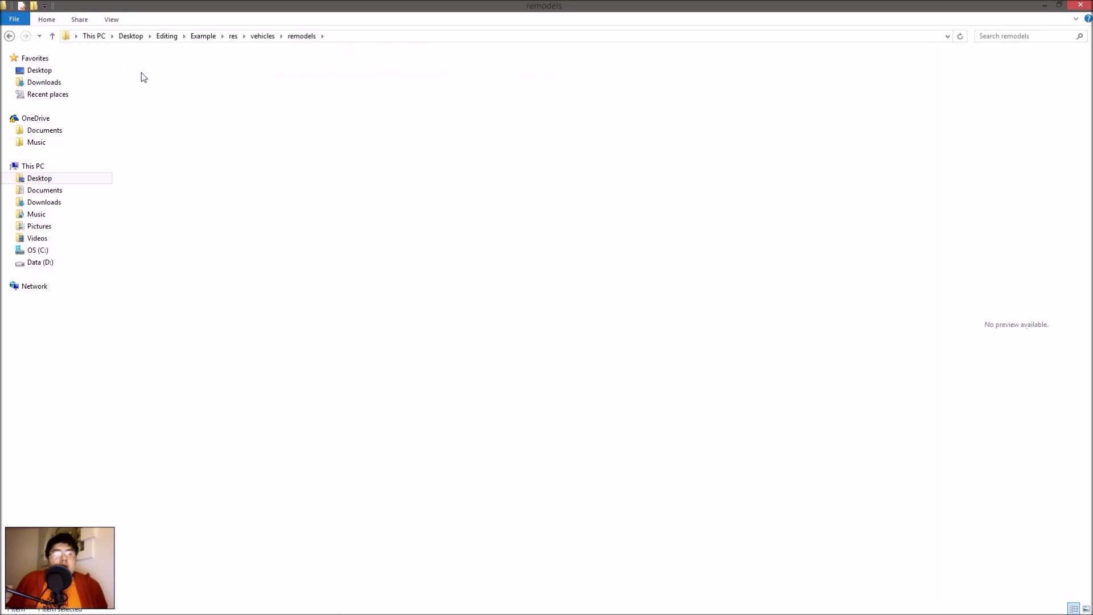
pyautogui.doubleClick(141, 73)
pyautogui.doubleClick(141, 73)
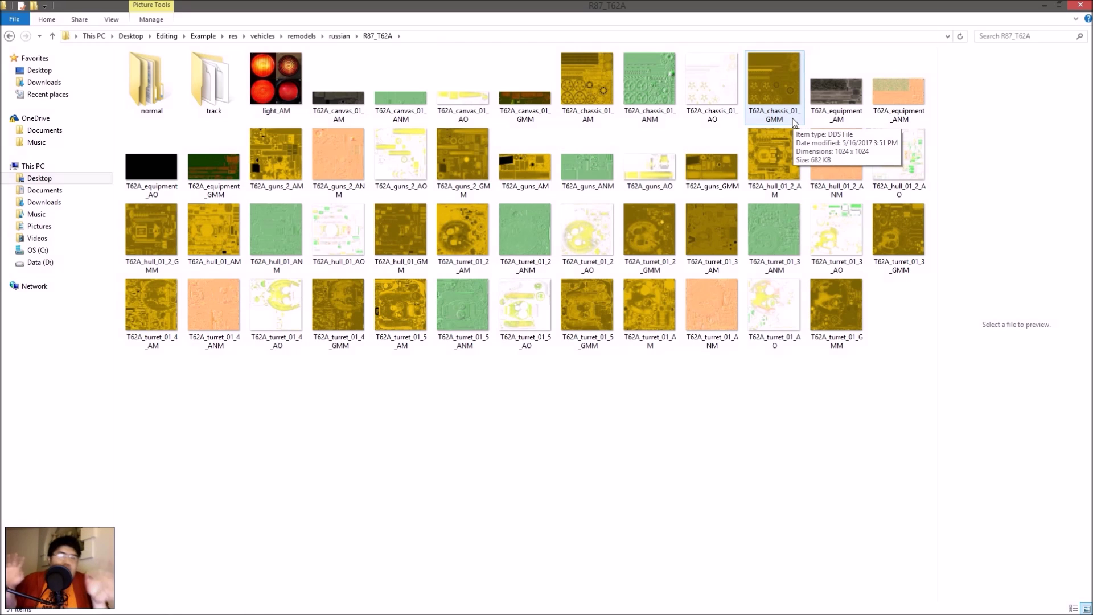
pyautogui.rightClick(585, 90)
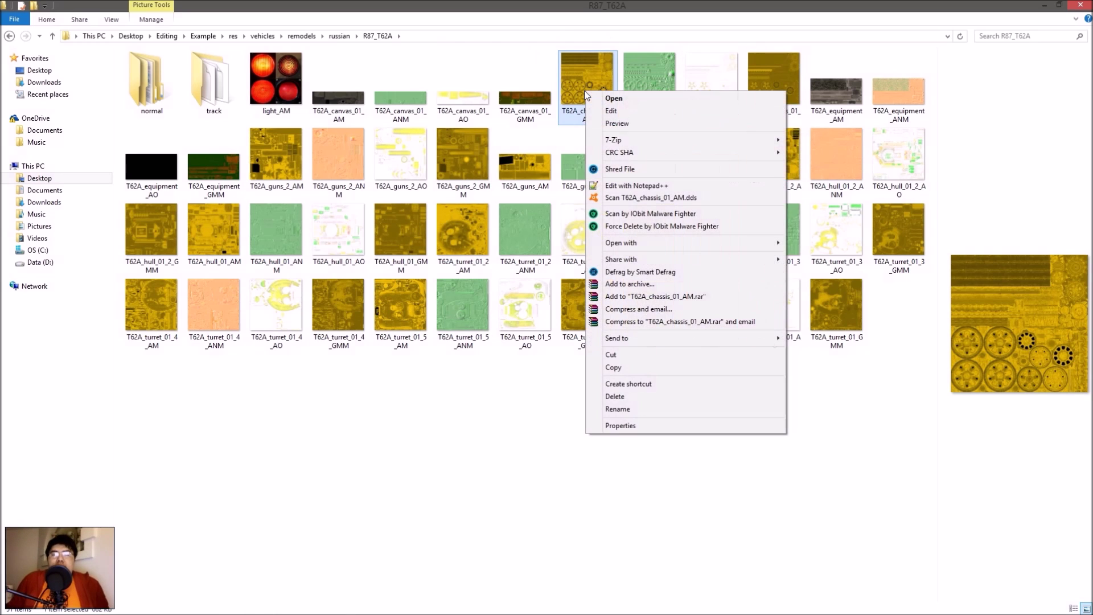
pyautogui.click(614, 99)
# - Try a Colorize Hue/Saturation of hue 50, saturation 100 on T62A_chassis_01_AM, then cancel it
pyautogui.click(591, 282)
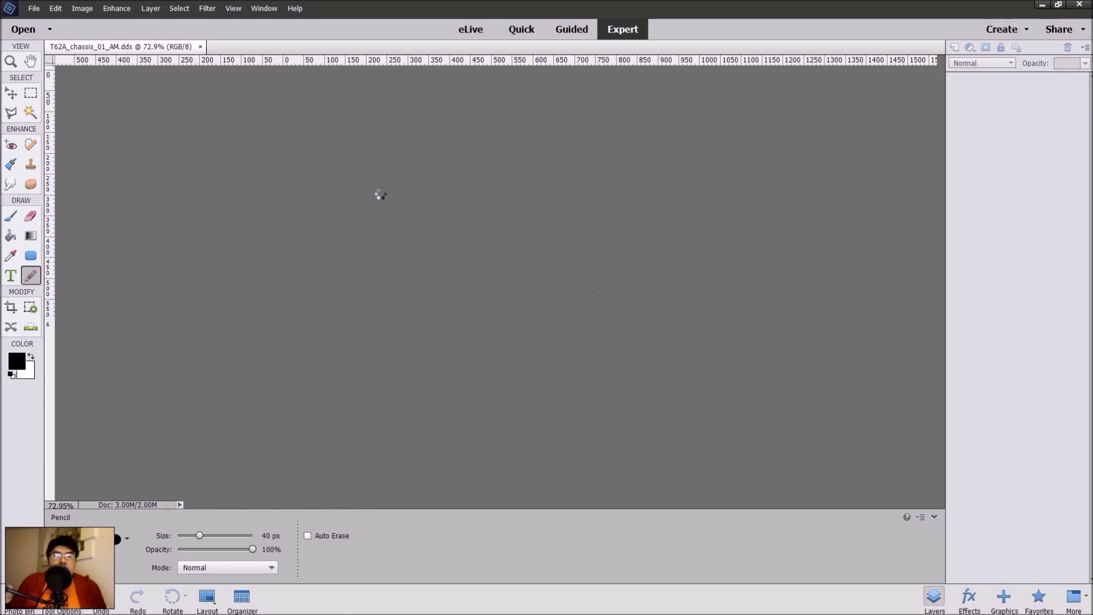
pyautogui.click(126, 9)
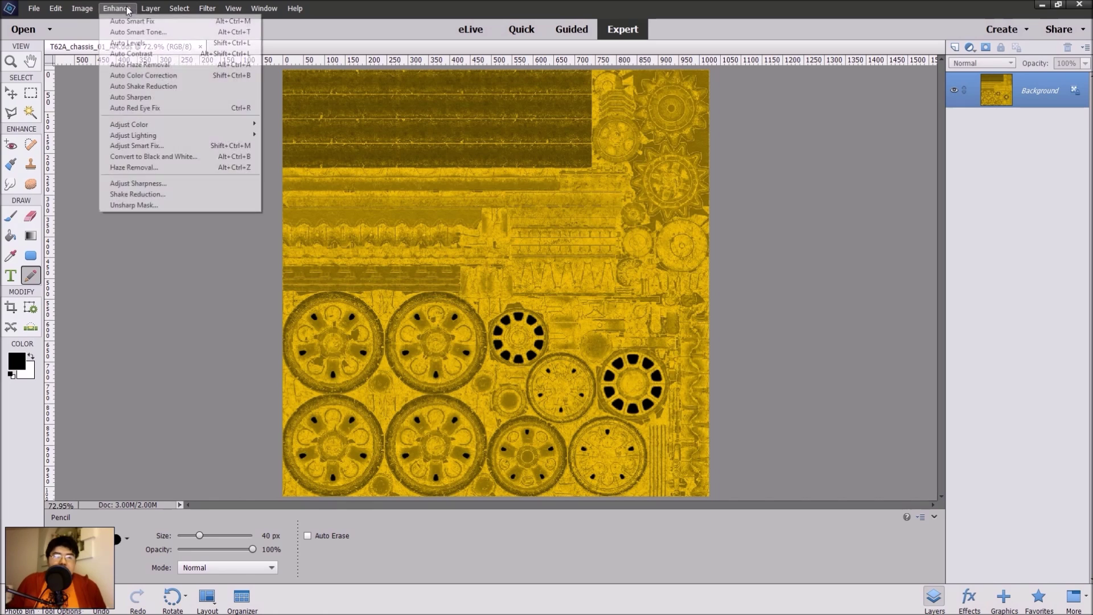
pyautogui.moveTo(245, 125)
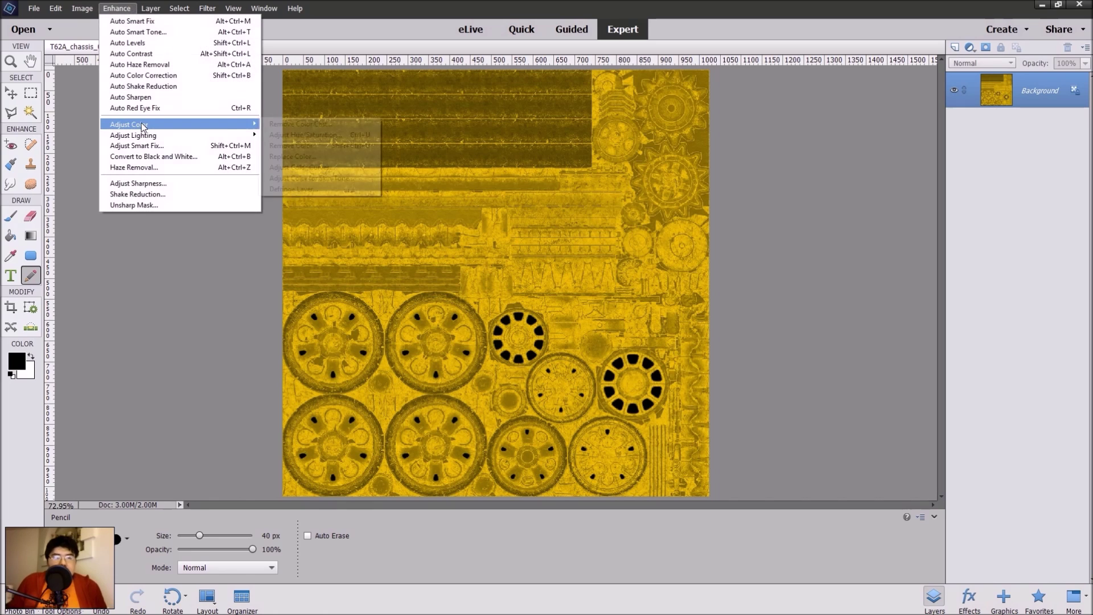
pyautogui.click(344, 136)
pyautogui.click(451, 404)
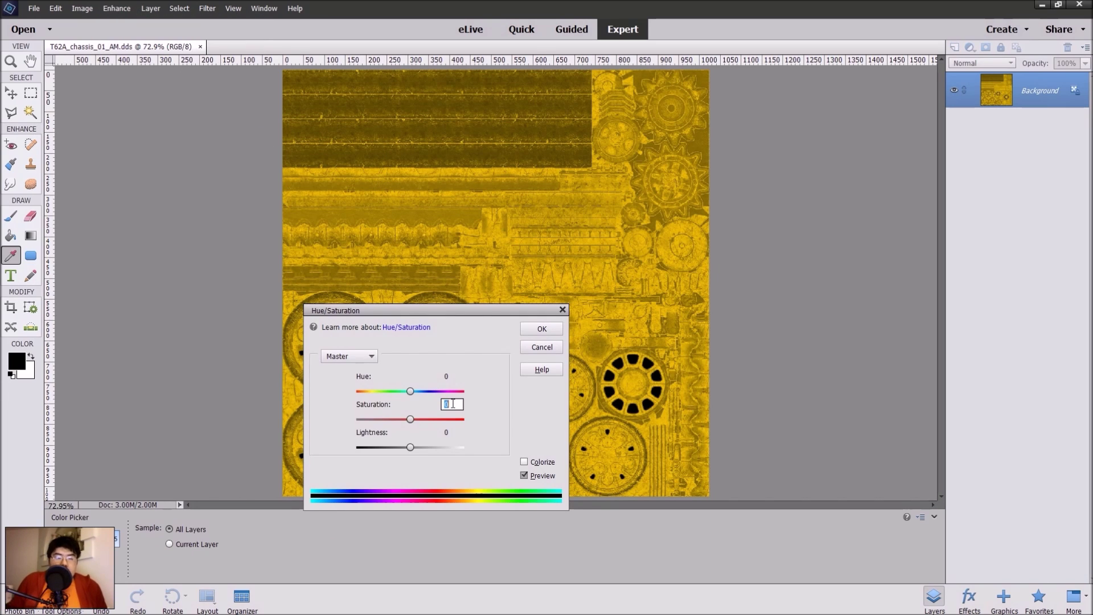
pyautogui.click(525, 461)
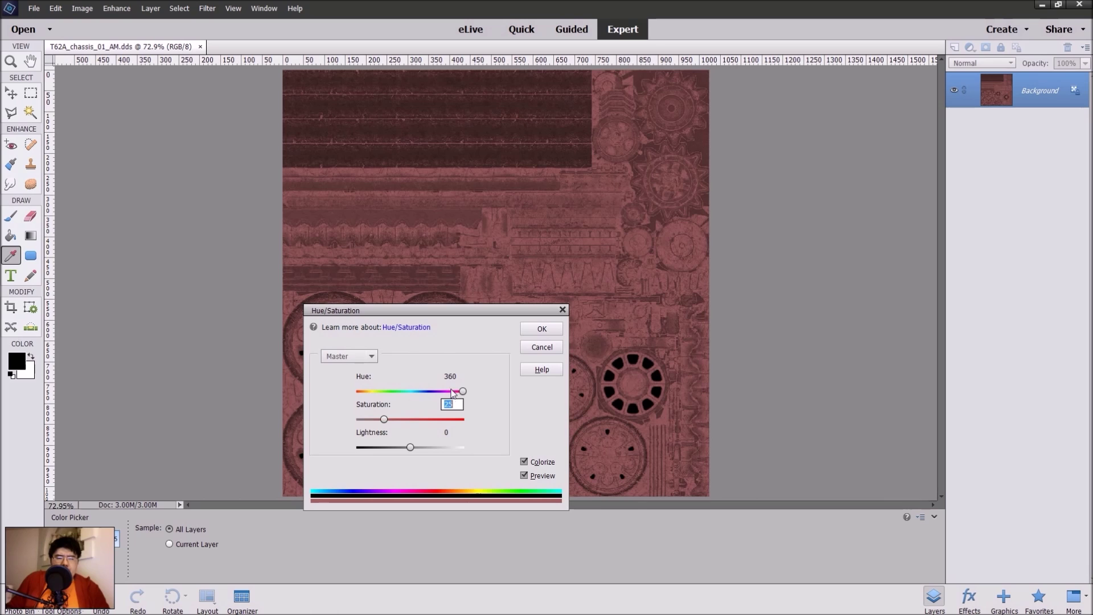
pyautogui.click(453, 375)
pyautogui.write('50')
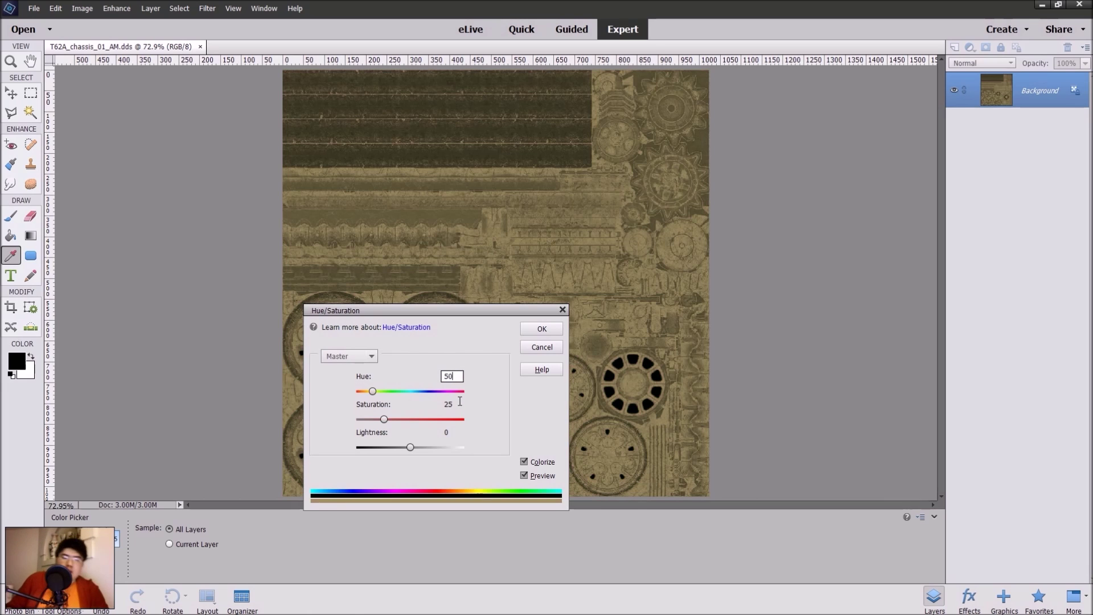
pyautogui.press('Tab')
pyautogui.write('100')
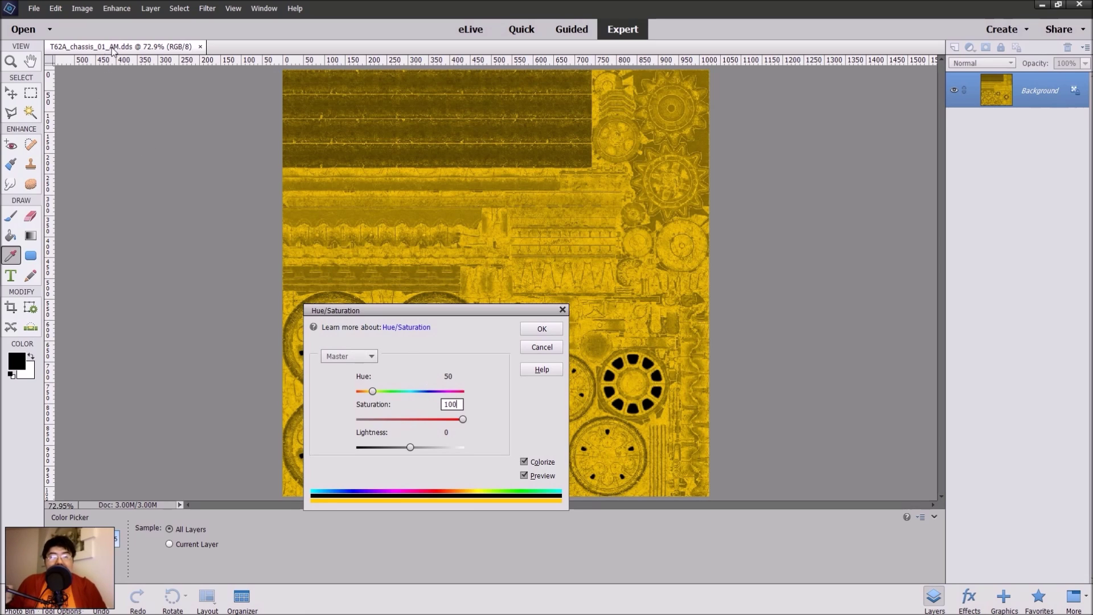
pyautogui.click(542, 348)
pyautogui.press('n')
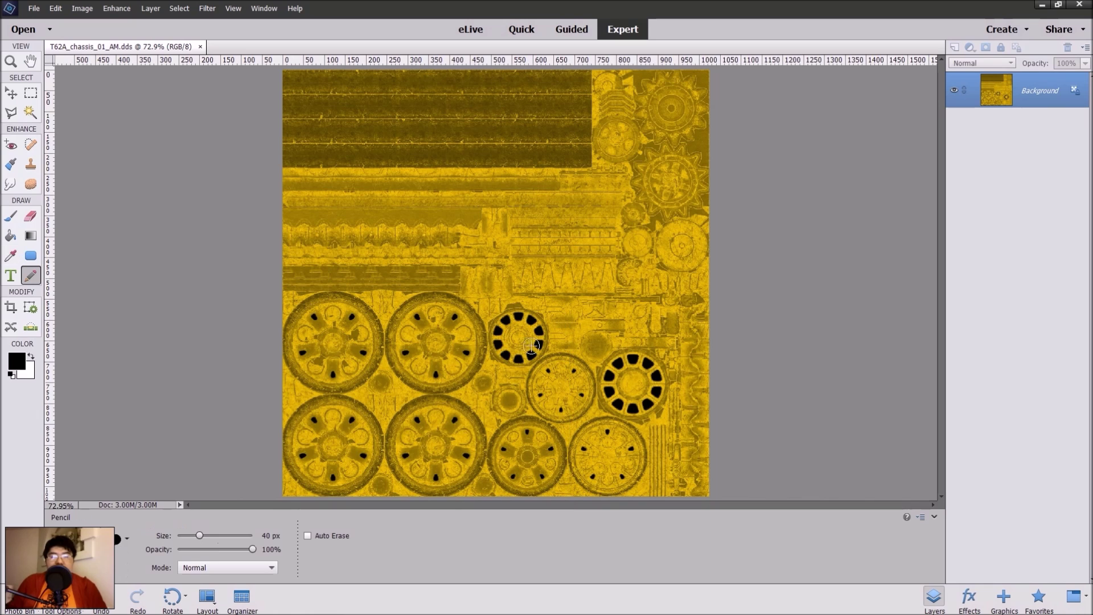
# - Open T62A_chassis_01_GMM.dds with the default DDS load options
pyautogui.hotkey('alt', 'Tab')
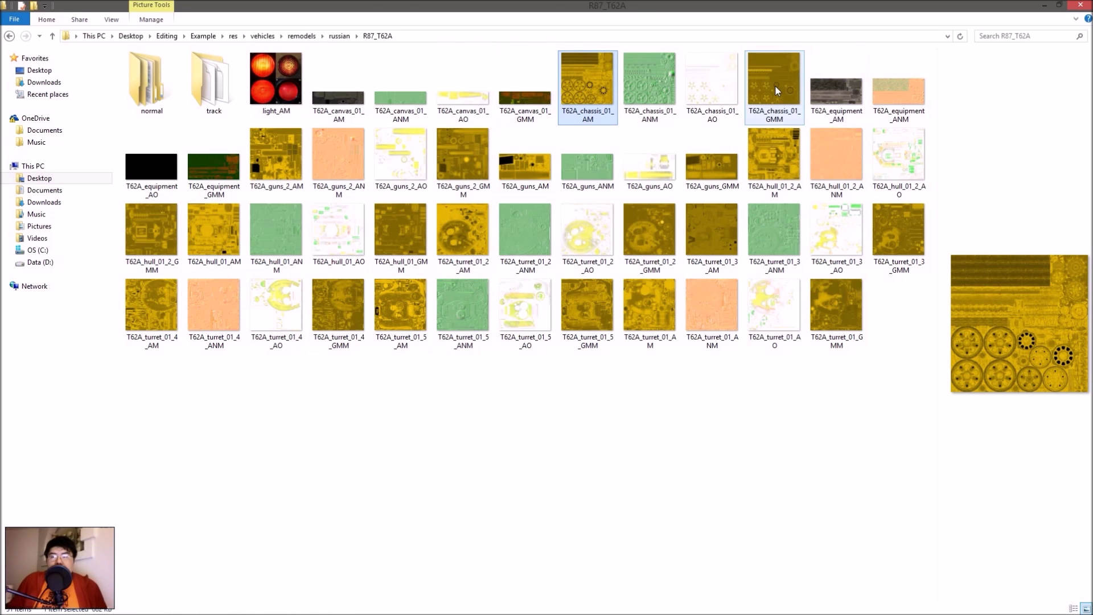
pyautogui.press('Return')
pyautogui.click(583, 281)
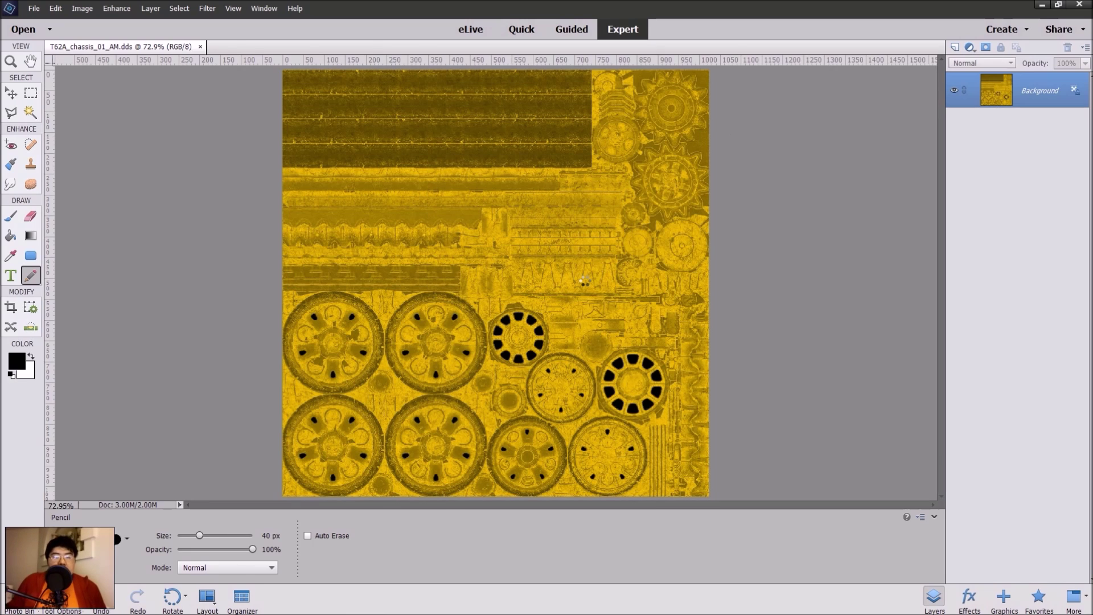
# - Colorize T62A_chassis_01_GMM with Hue/Saturation: hue 50, saturation 100, lightness 15
pyautogui.hotkey('ctrl', 'u')
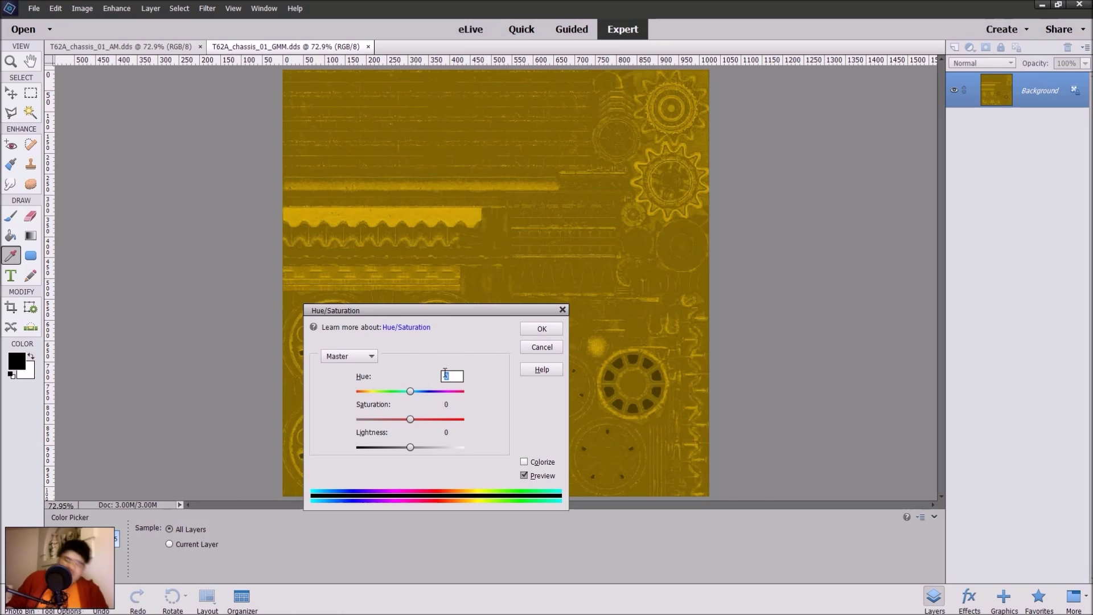
pyautogui.write('50')
pyautogui.click(451, 406)
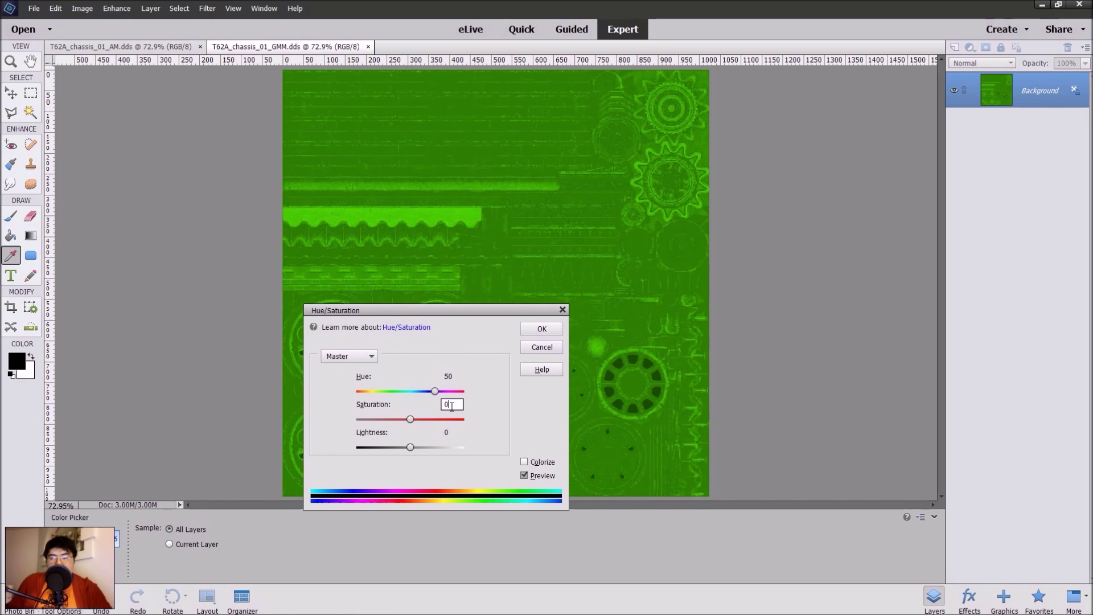
pyautogui.write('100')
pyautogui.click(523, 461)
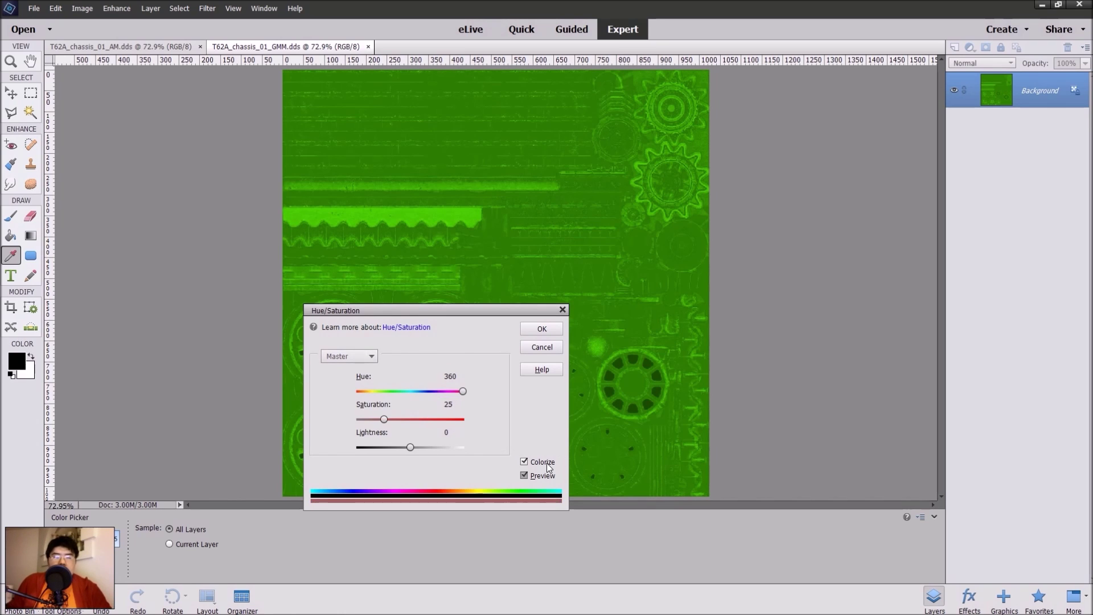
pyautogui.doubleClick(450, 376)
pyautogui.write('50')
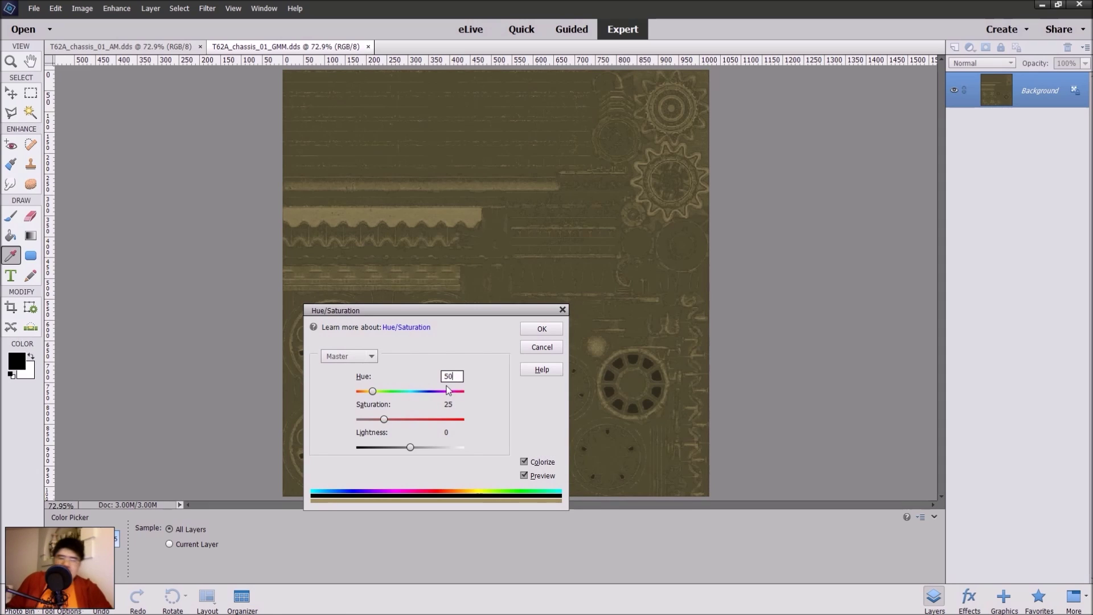
pyautogui.click(449, 404)
pyautogui.doubleClick(452, 404)
pyautogui.write('100')
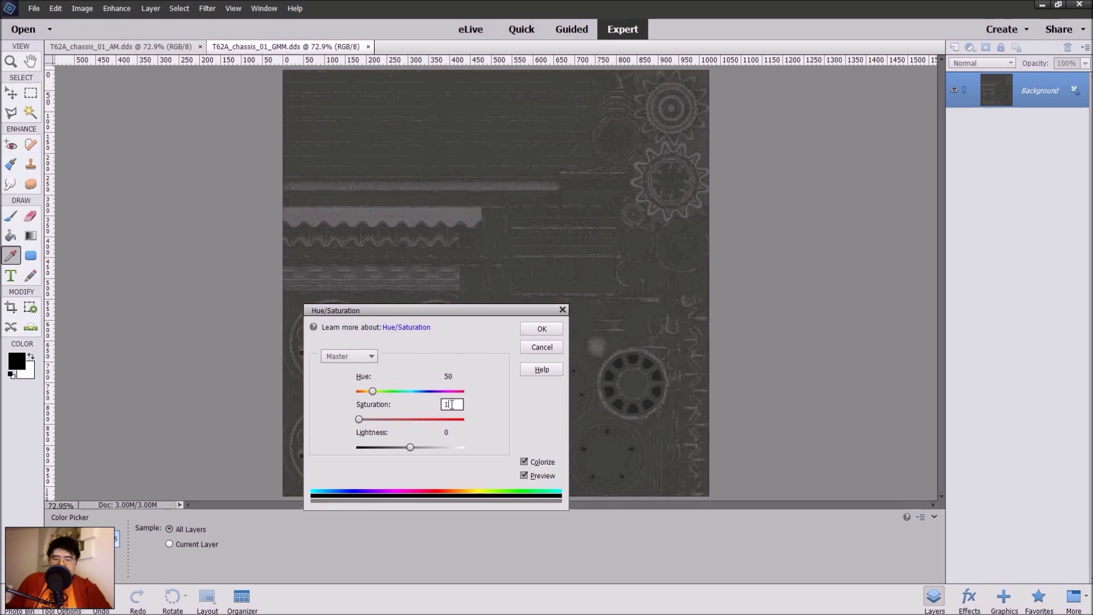
pyautogui.click(451, 433)
pyautogui.doubleClick(450, 433)
pyautogui.write('15')
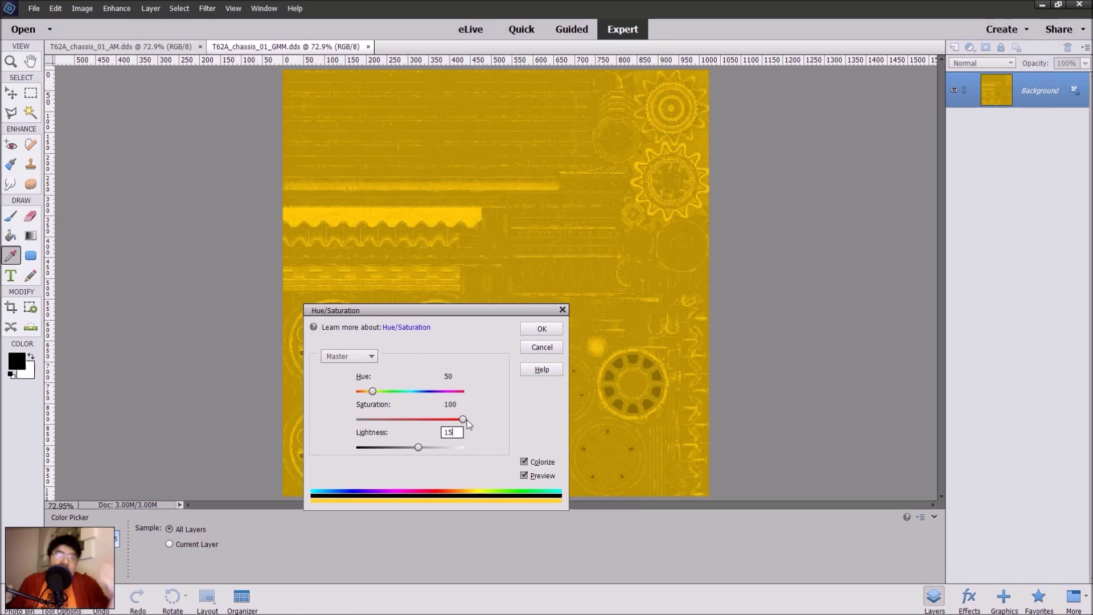
pyautogui.click(554, 347)
pyautogui.press('n')
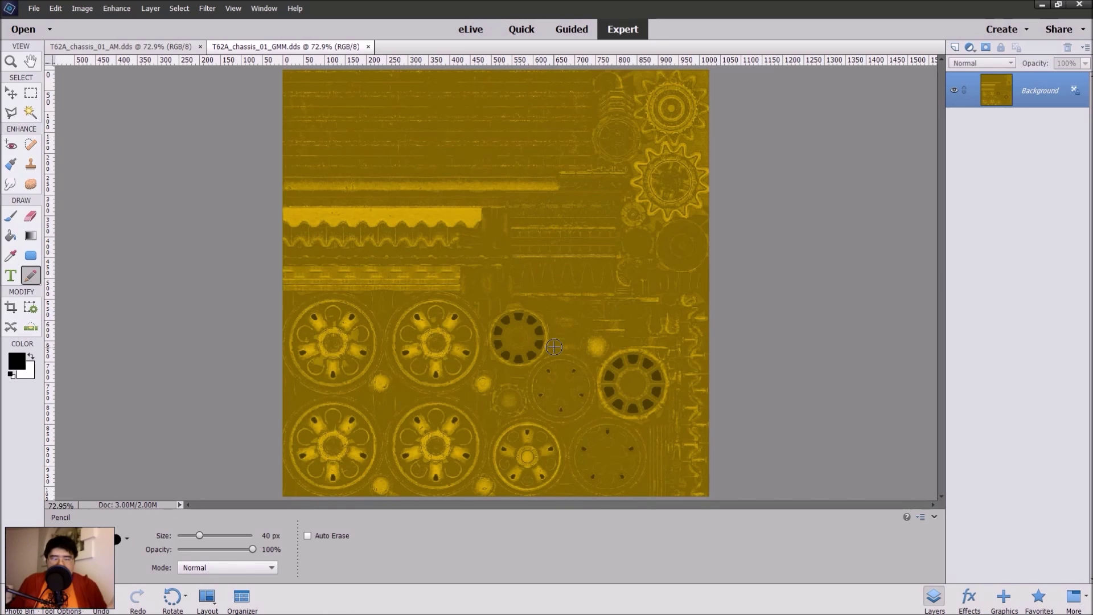
# - Look through Example\res, then list the wotmod files in World_of_Tanks\mods\0.9.18.0
pyautogui.hotkey('alt', 'Tab')
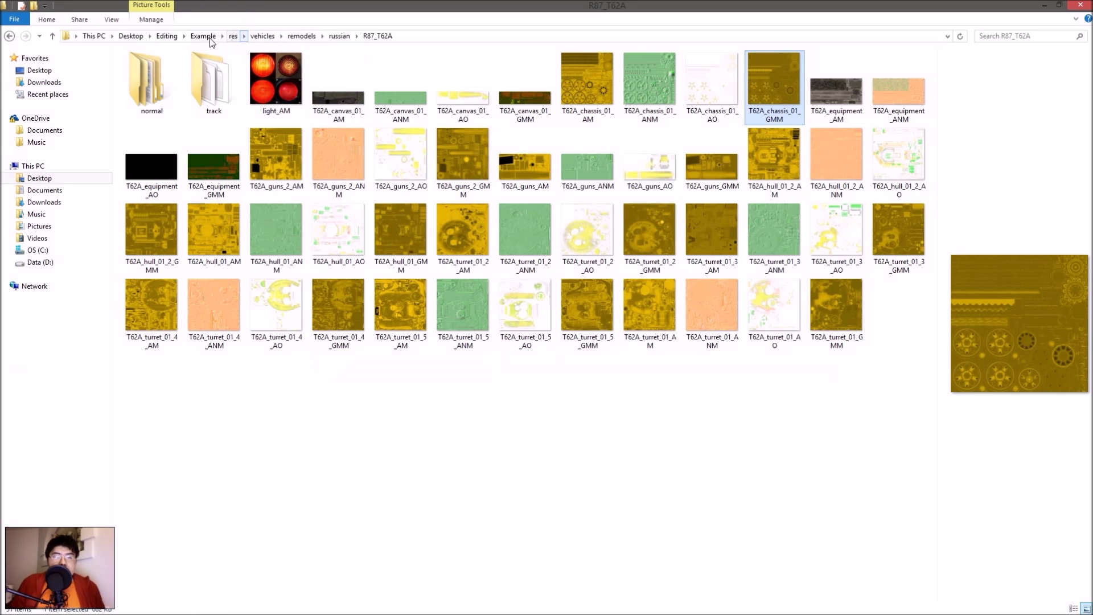
pyautogui.click(203, 36)
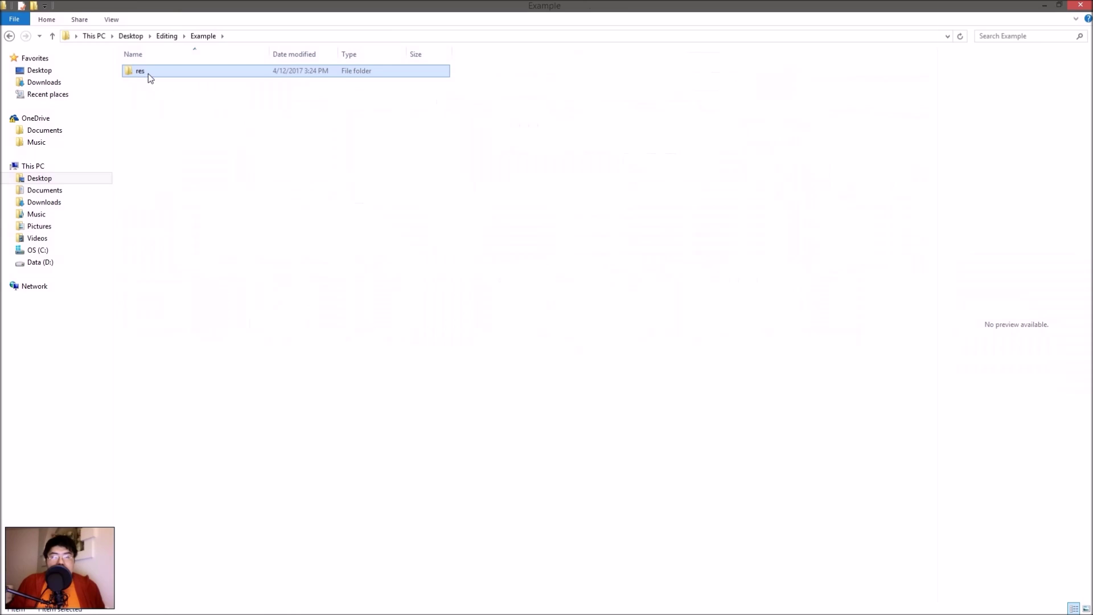
pyautogui.doubleClick(146, 73)
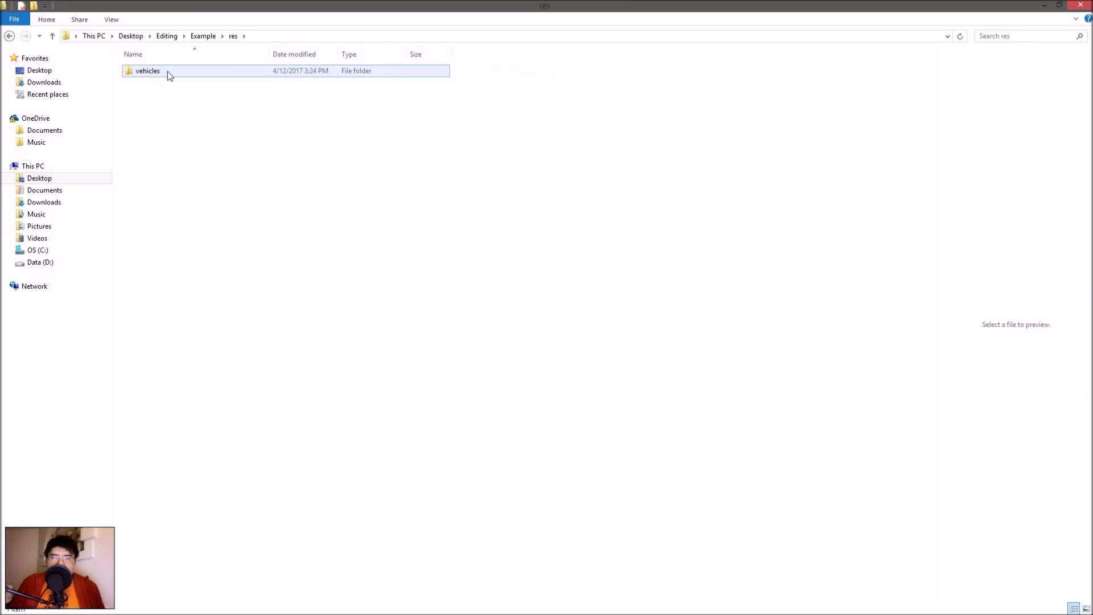
pyautogui.hotkey('alt', 'Tab')
pyautogui.hotkey('alt', 'Tab')
pyautogui.hotkey('alt', 'Tab')
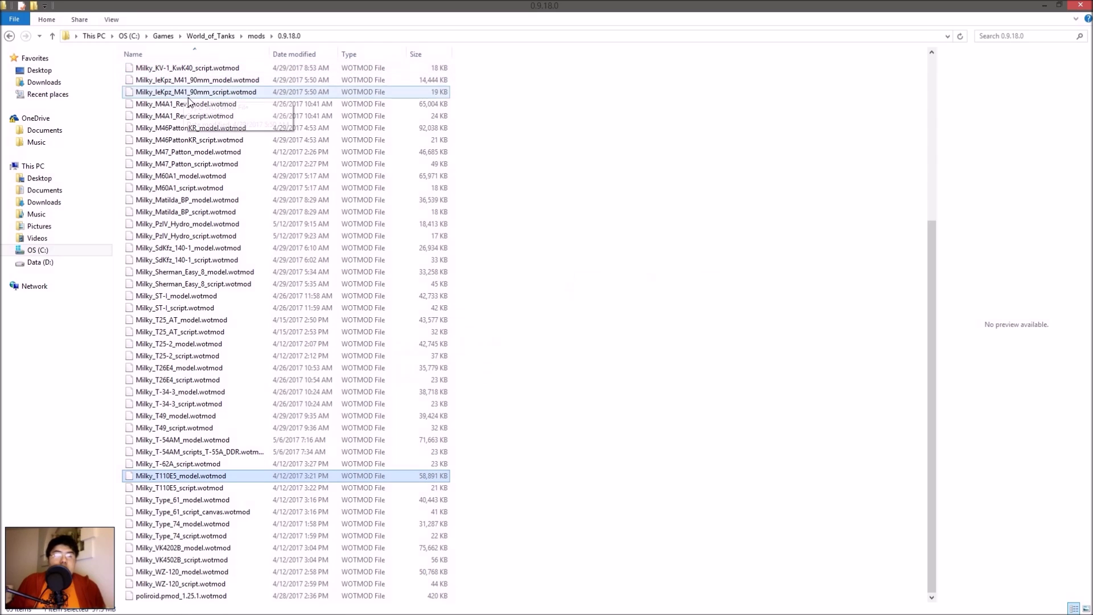
pyautogui.click(226, 36)
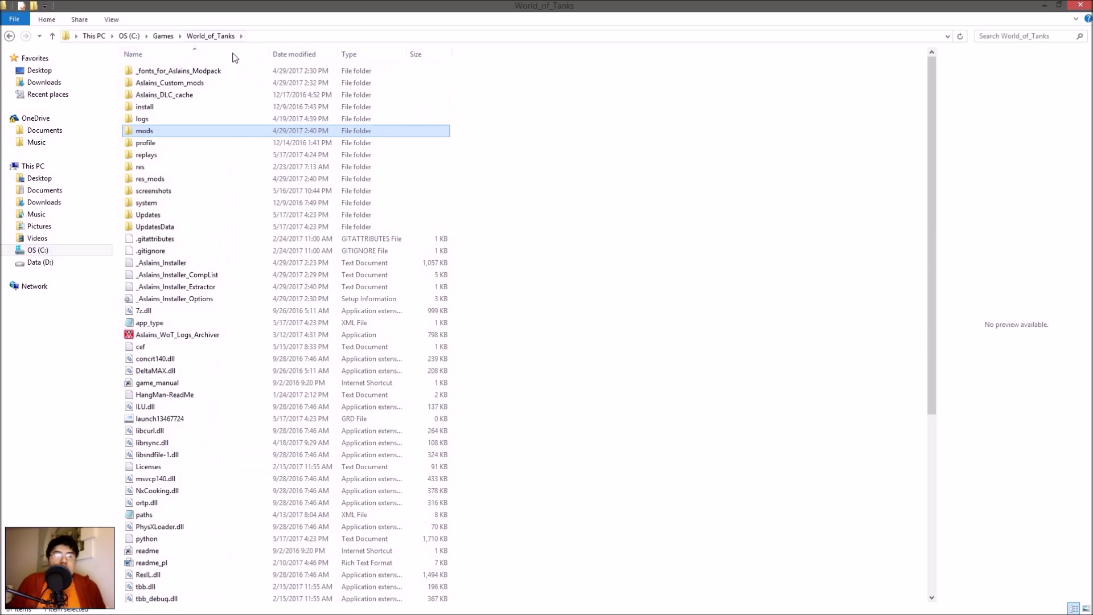
pyautogui.doubleClick(144, 132)
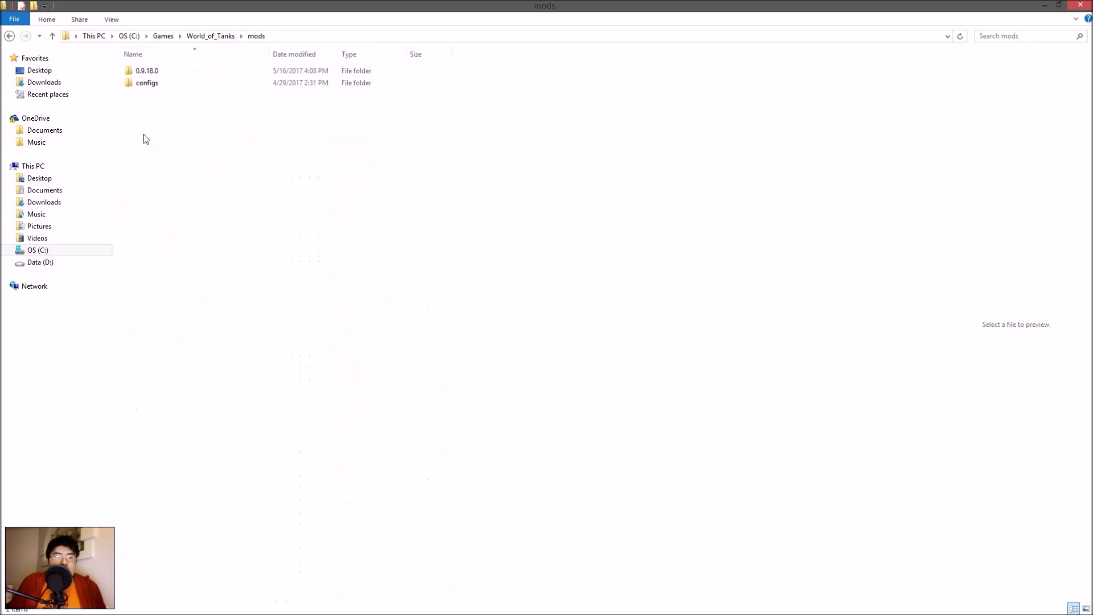
pyautogui.click(147, 70)
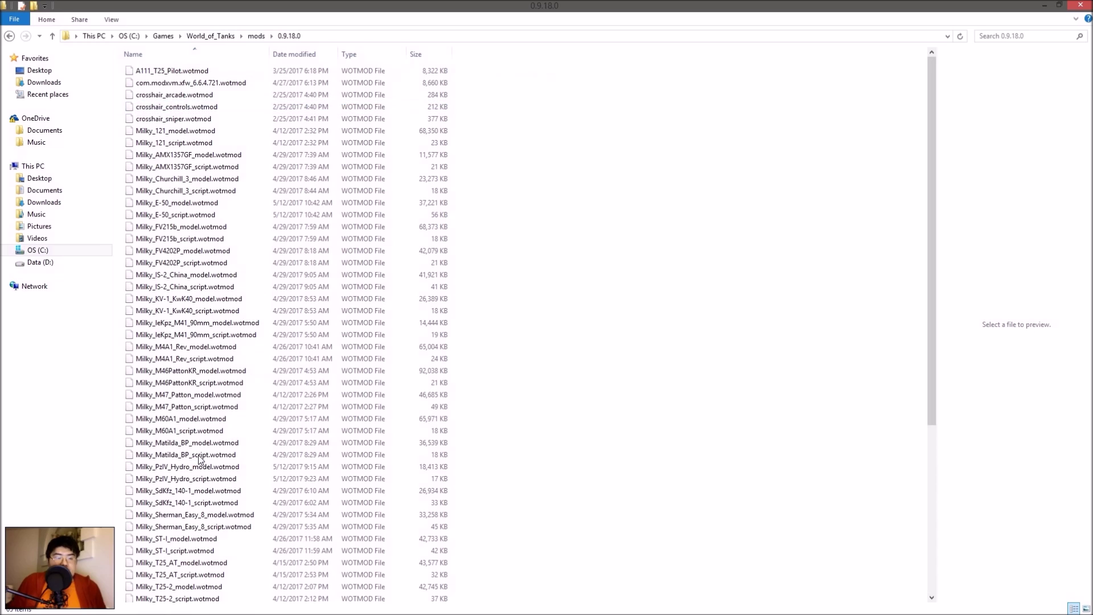
pyautogui.scroll(-5, 211, 455)
pyautogui.scroll(-1, 211, 463)
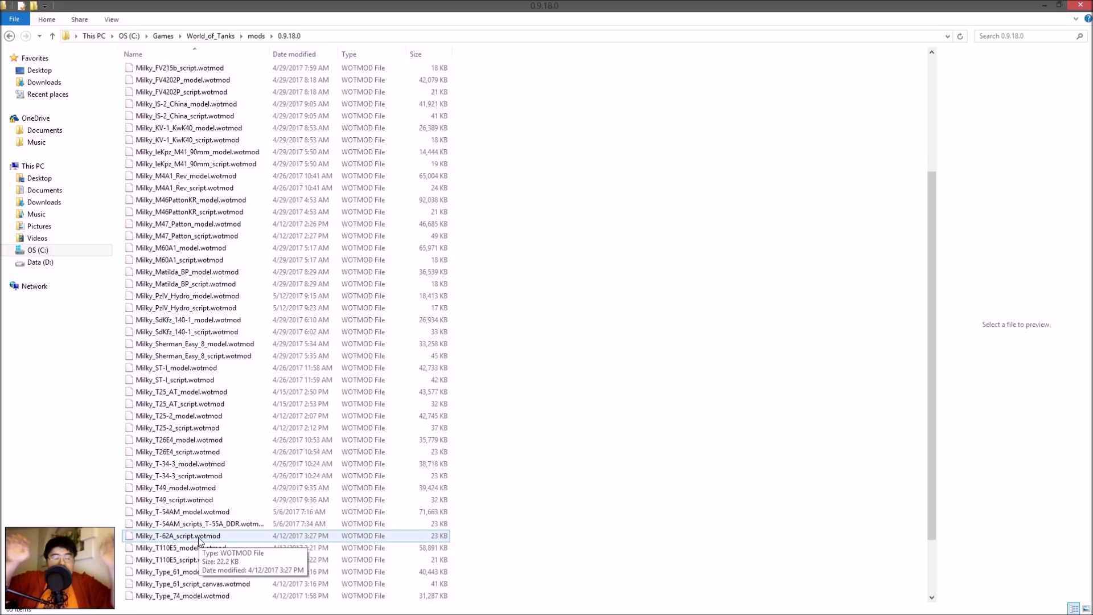
# - Navigate to res_mods\0.9.18.0\vehicles\remodels\russian\R87_T62A to view the gold T62A textures
pyautogui.click(208, 37)
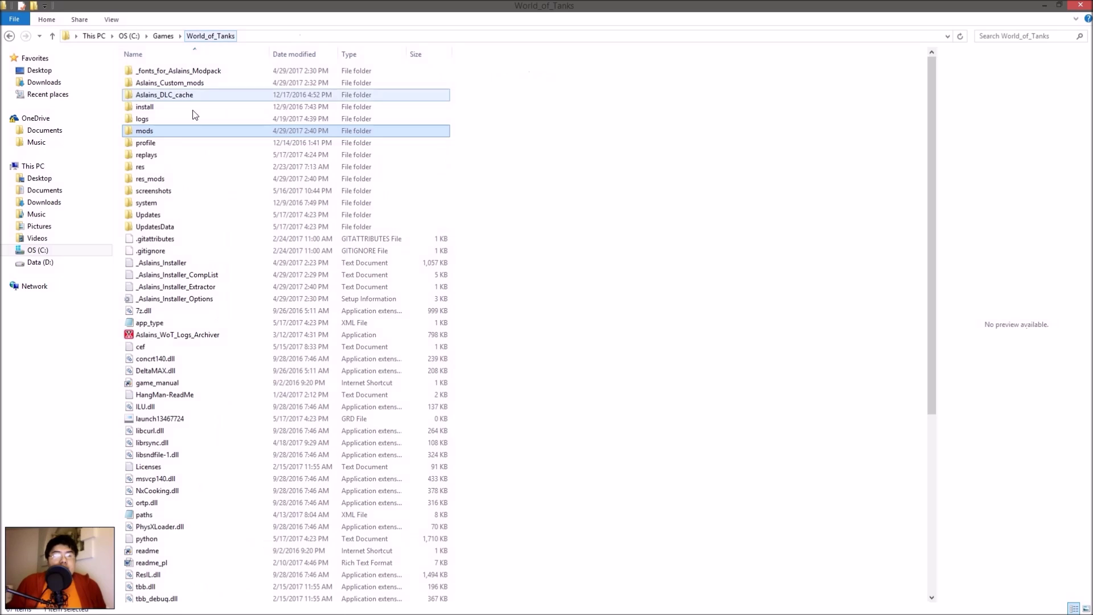
pyautogui.doubleClick(168, 181)
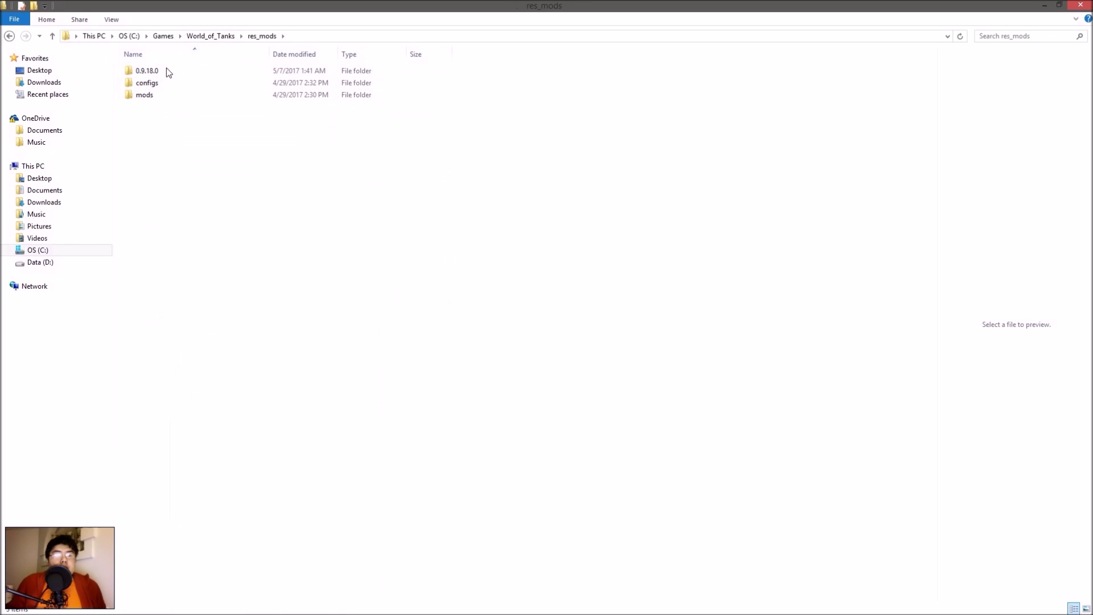
pyautogui.doubleClick(167, 69)
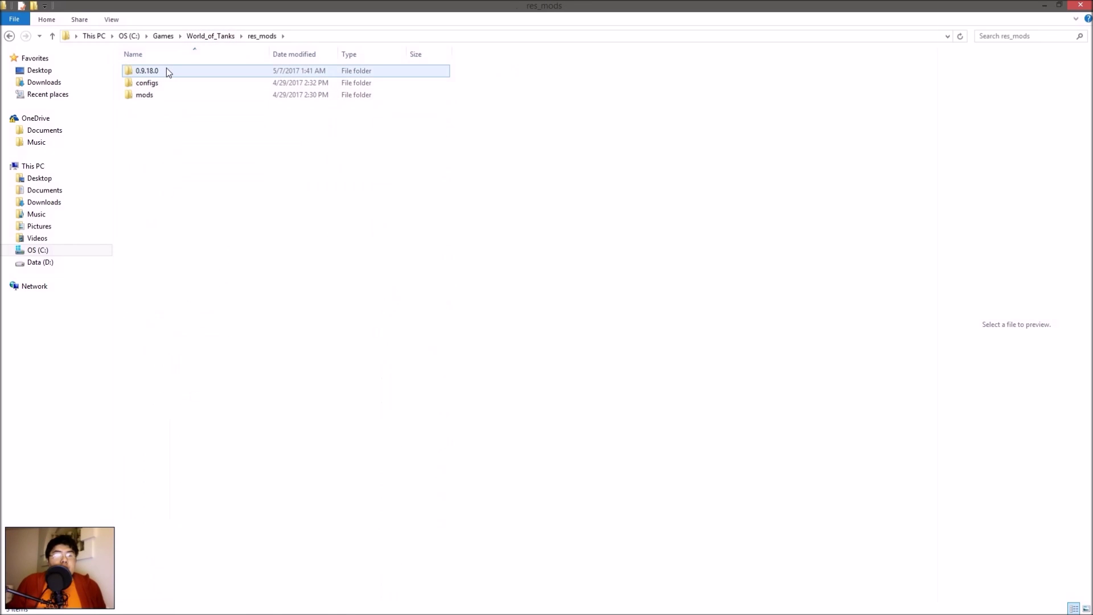
pyautogui.doubleClick(176, 170)
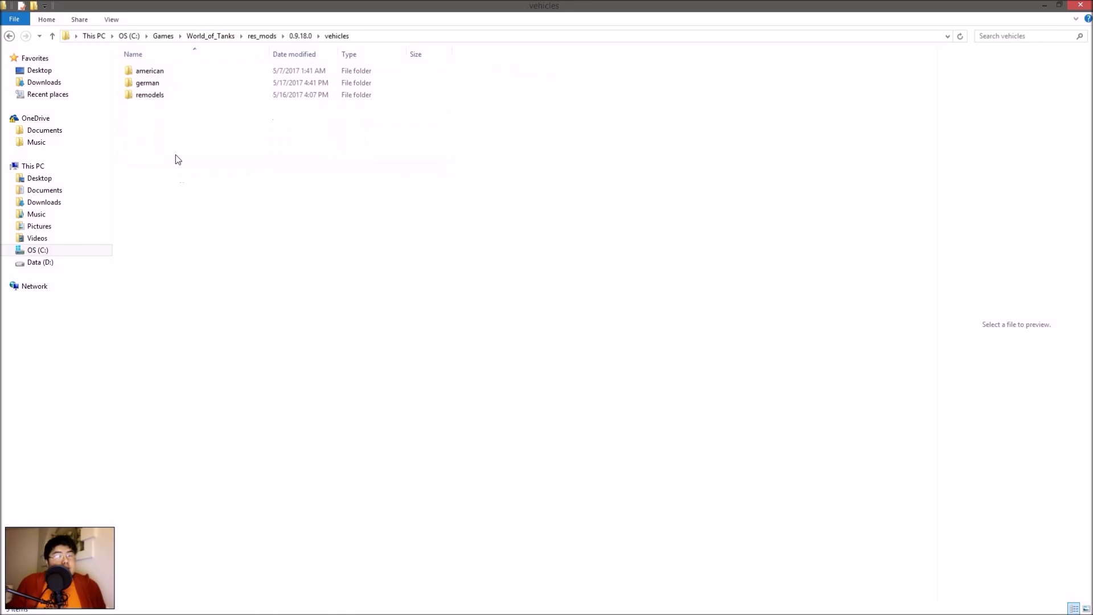
pyautogui.doubleClick(184, 94)
pyautogui.click(167, 74)
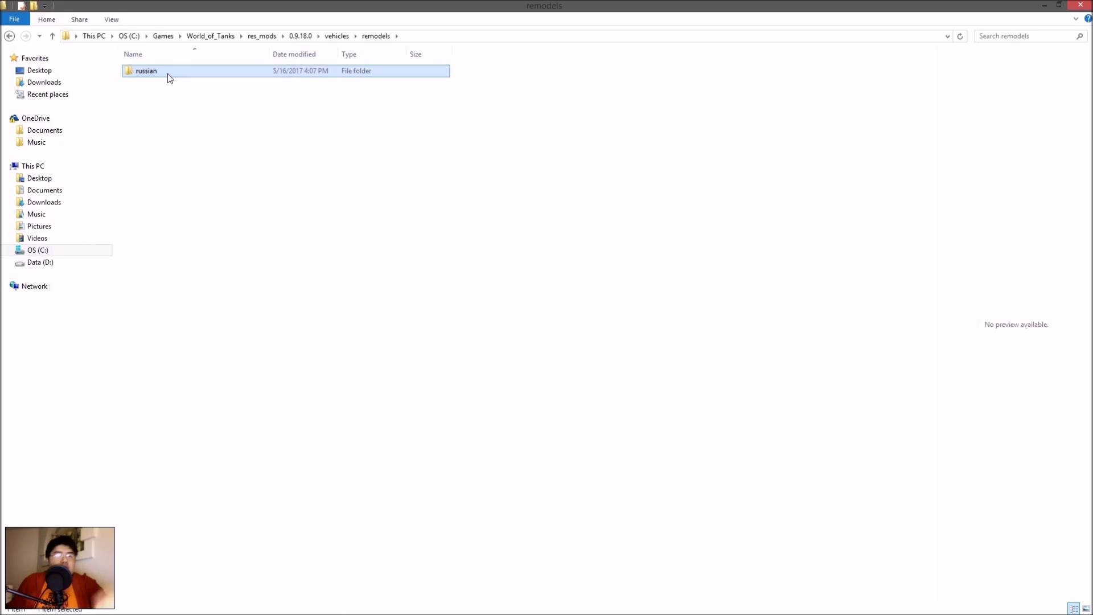
pyautogui.doubleClick(168, 73)
pyautogui.doubleClick(167, 74)
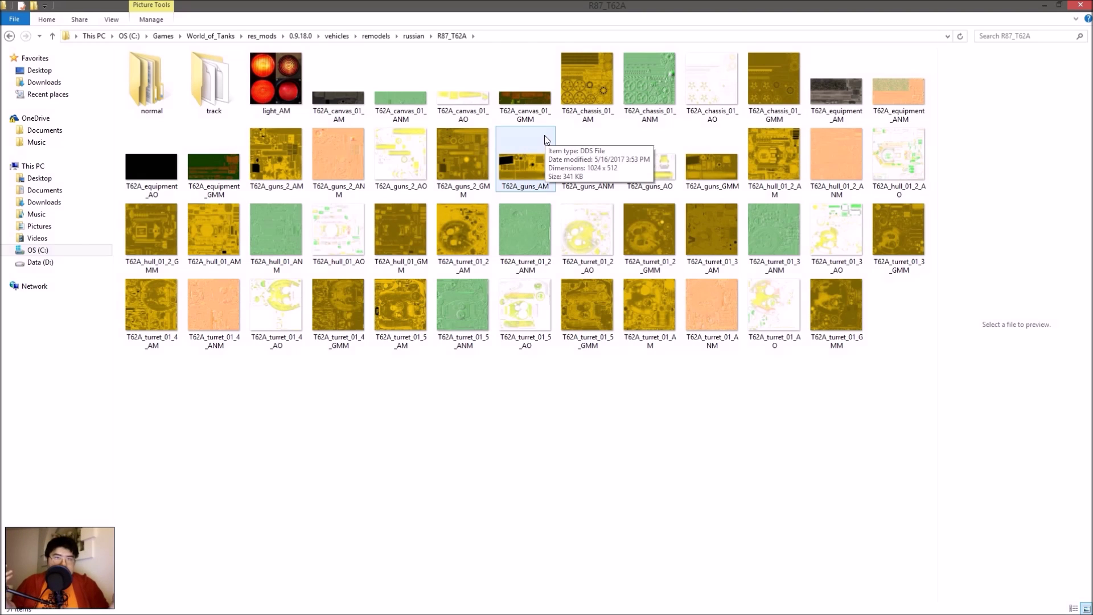
pyautogui.hotkey('alt', 'Tab')
pyautogui.press('Tab')
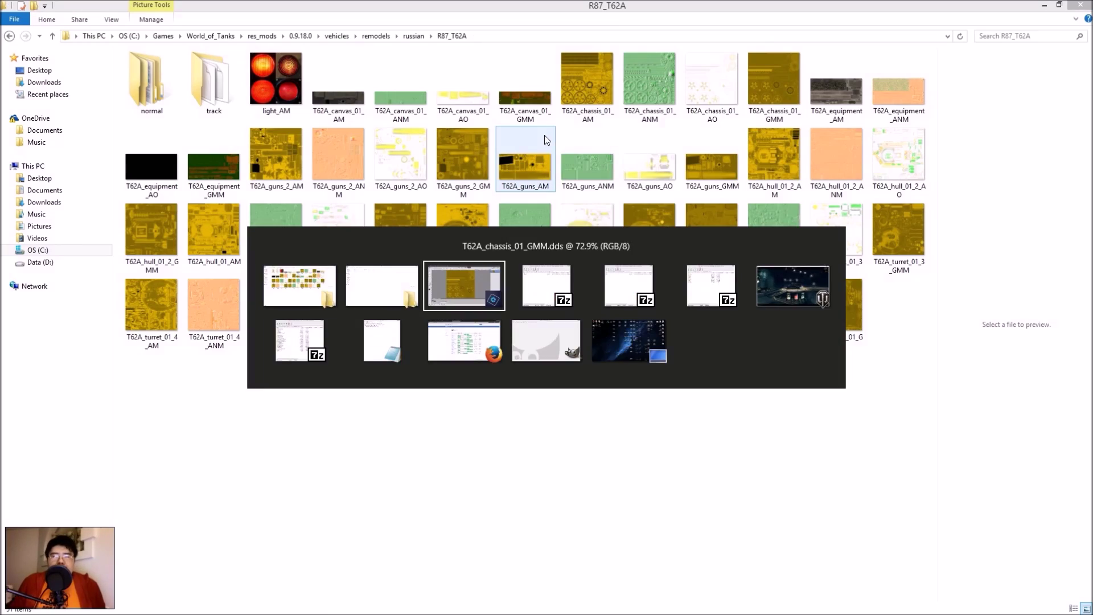
# - Back in the WoT client, close the Skorpion G preview and open the full tech tree
pyautogui.press('Tab')
pyautogui.press('Tab')
pyautogui.press('Tab')
pyautogui.press('Tab')
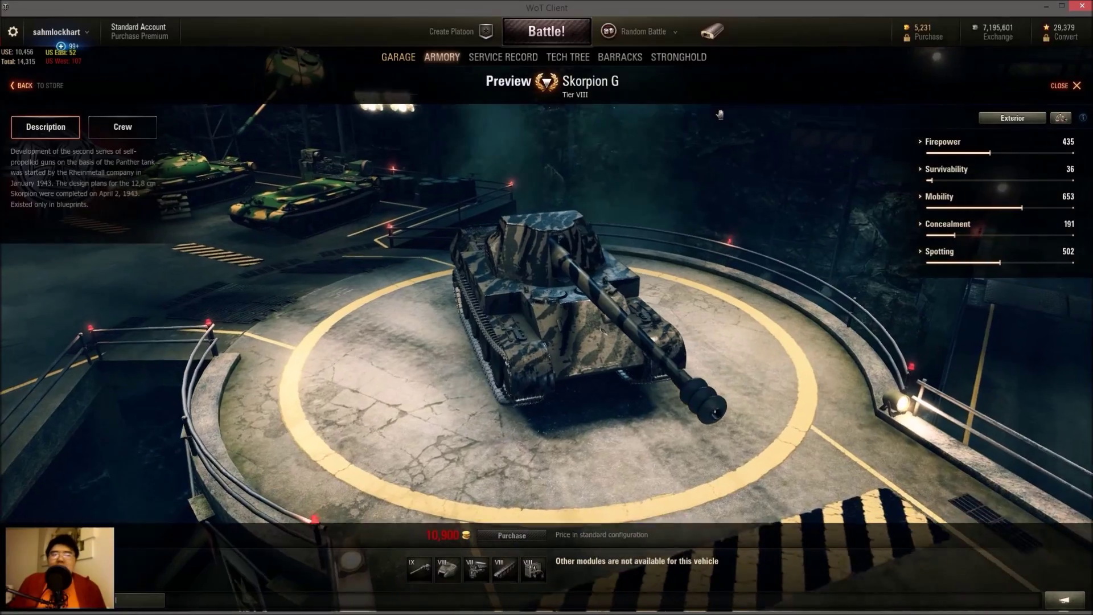
pyautogui.click(1063, 88)
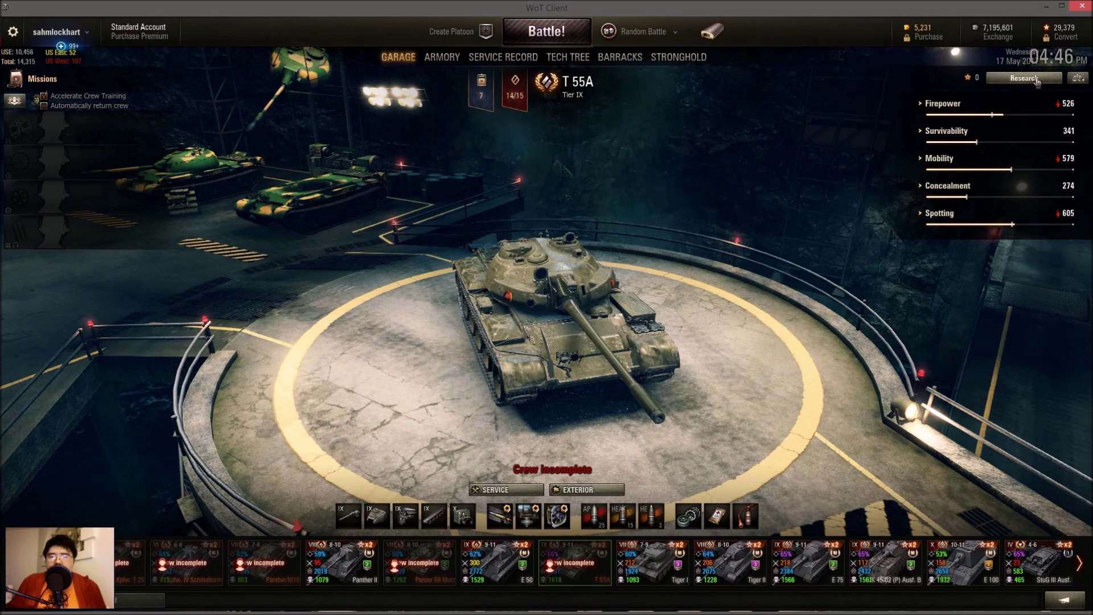
pyautogui.click(1037, 80)
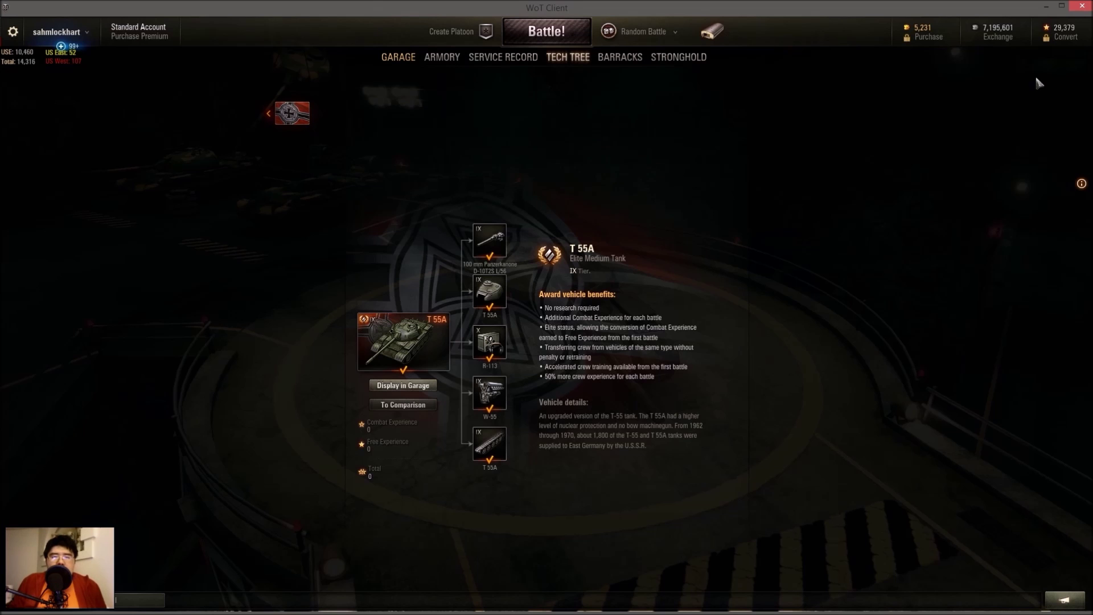
pyautogui.click(302, 116)
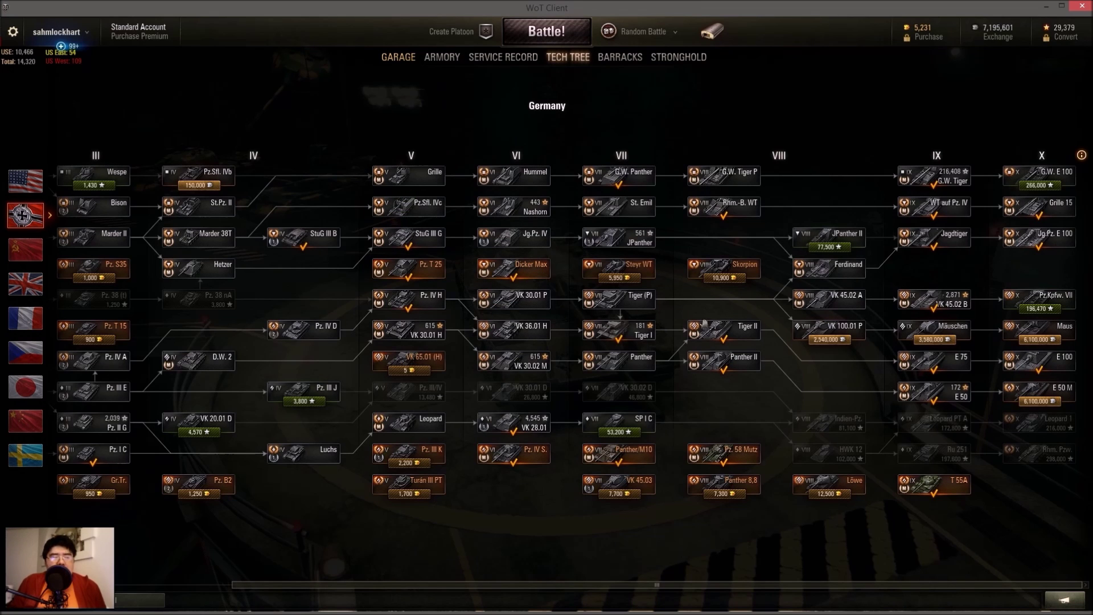
# - Preview the Tier X T-62A from the U.S.S.R. tech tree in the garage
pyautogui.click(36, 245)
pyautogui.scroll(-3, 723, 271)
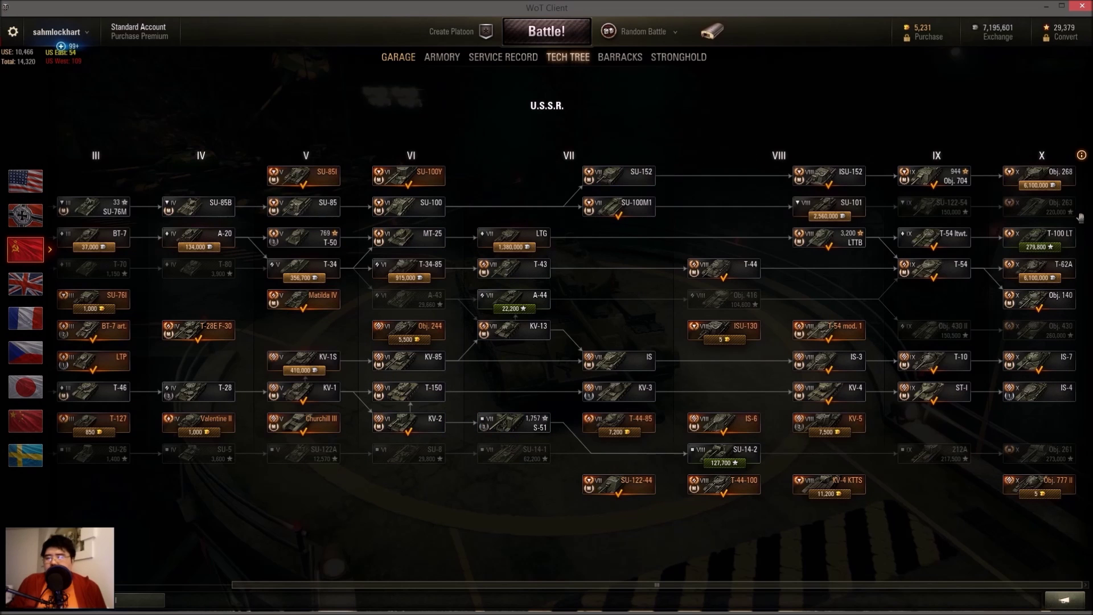
pyautogui.rightClick(1069, 272)
pyautogui.click(1012, 300)
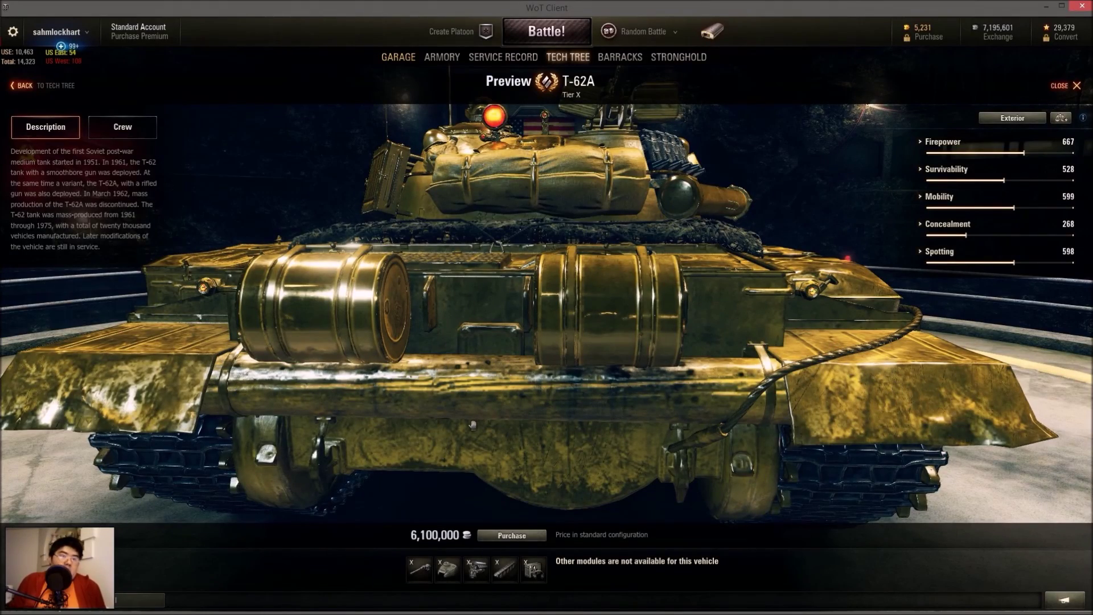
# - Orbit the gold T-62A through left-rear, left side and front-left, then pull back to a distant view
pyautogui.moveTo(473, 424); pyautogui.dragTo(877, 392)
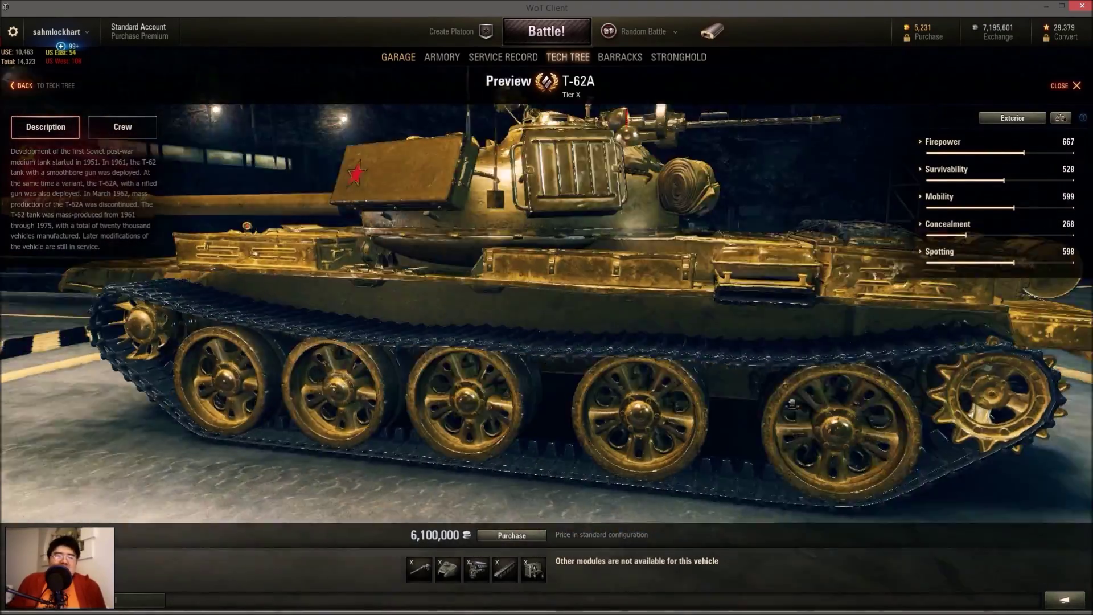
pyautogui.moveTo(685, 403); pyautogui.dragTo(686, 393)
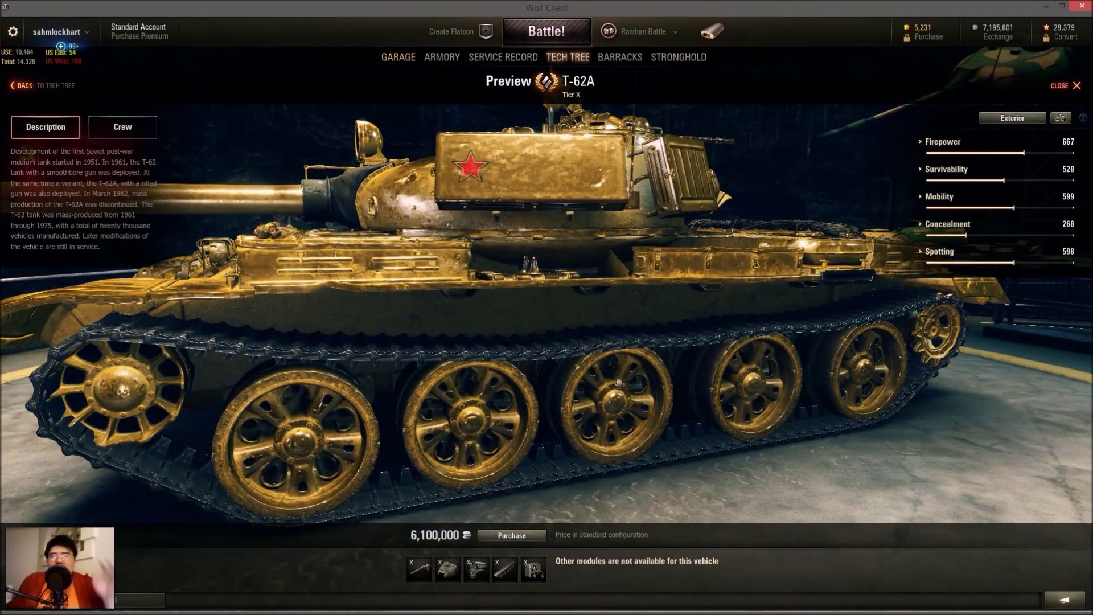
pyautogui.moveTo(581, 392); pyautogui.dragTo(586, 403)
pyautogui.scroll(3, 592, 401)
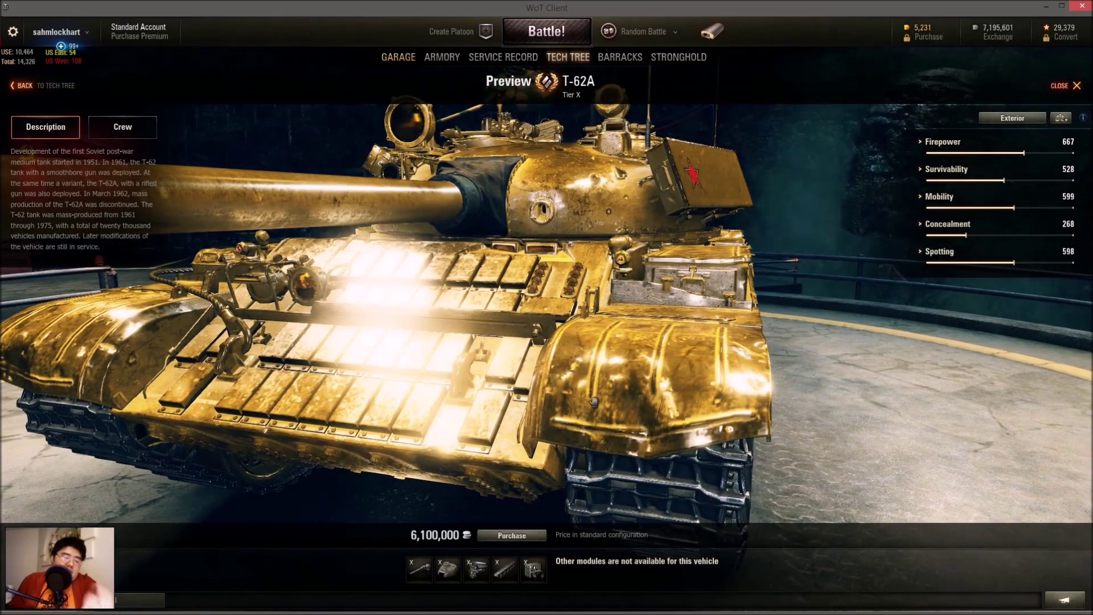
pyautogui.scroll(-5, 592, 402)
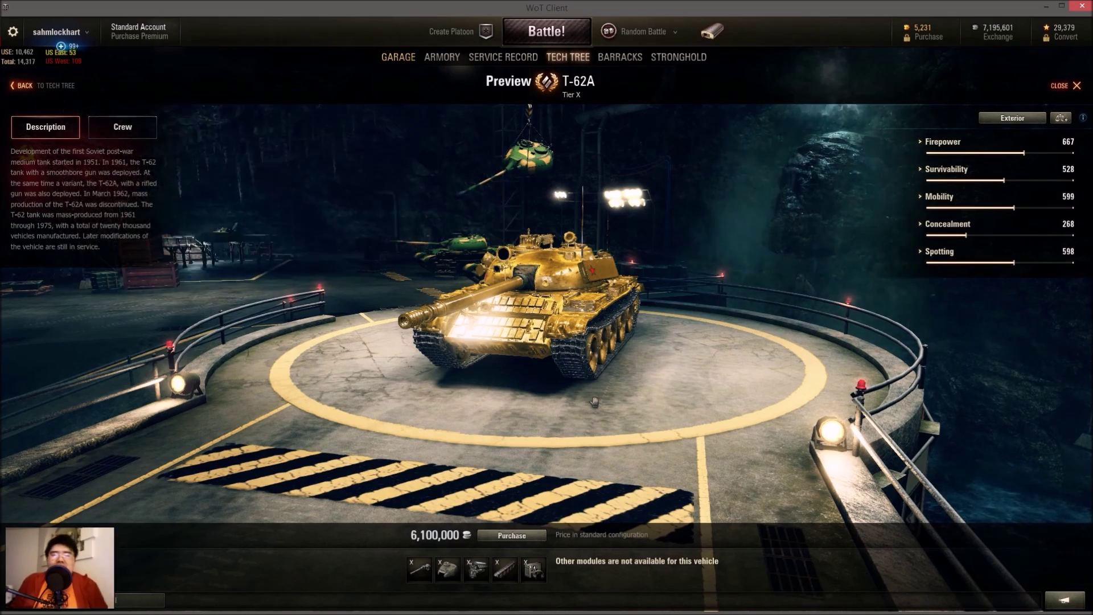
pyautogui.moveTo(595, 402); pyautogui.dragTo(197, 144)
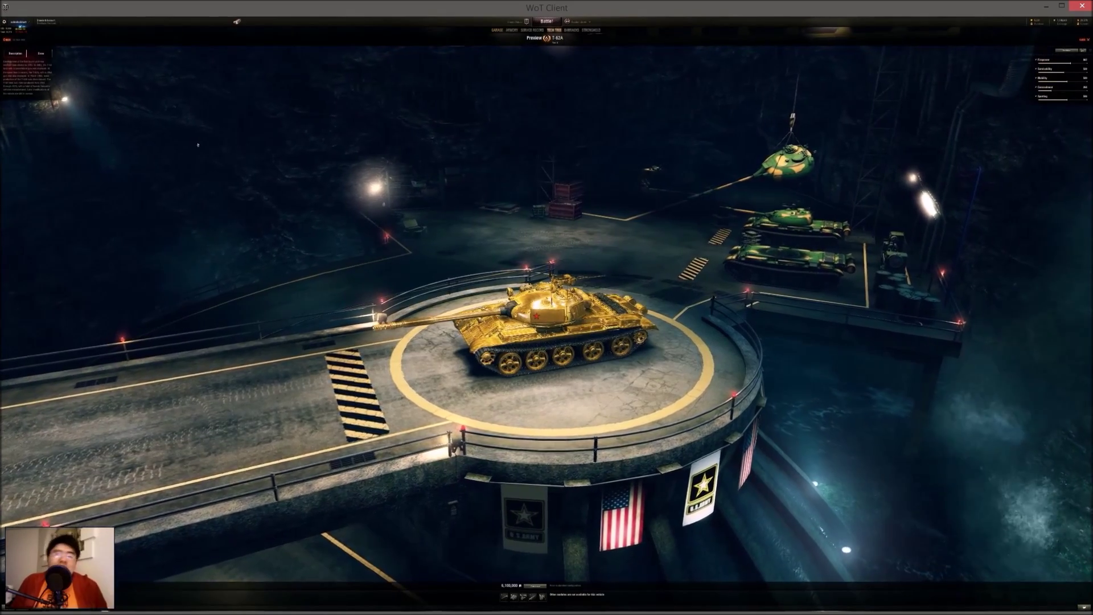